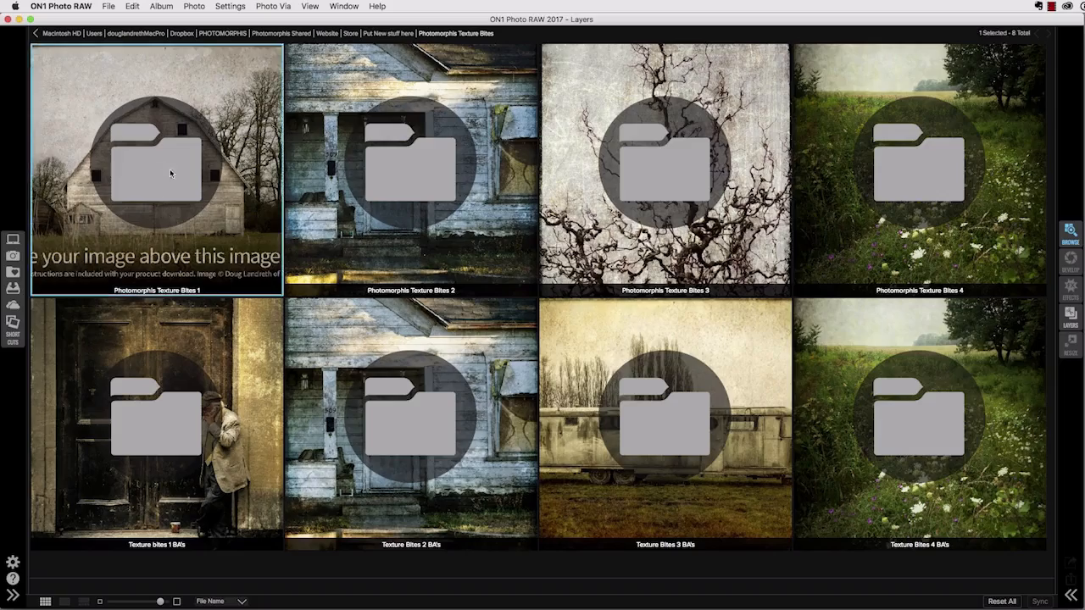
Open Photomorphis Texture Bites 2 No.3.psd from the Photomorphis Texture Bites 2 folder in Layers and toggle the placeholder image layer's visibility
left_click(471, 34)
double_click(479, 201)
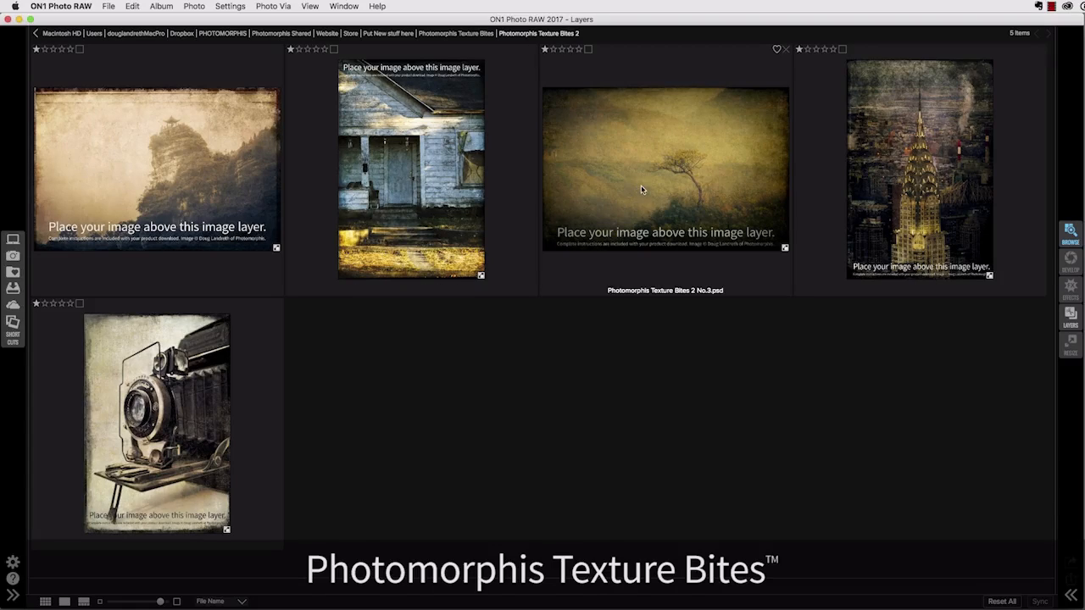
left_click(644, 190)
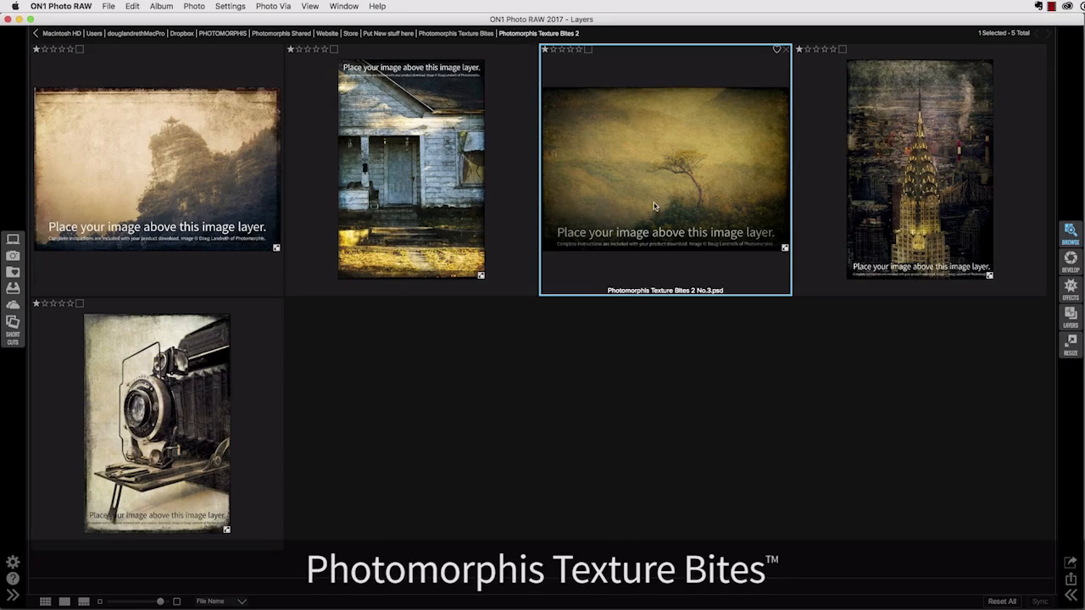
left_click(1071, 316)
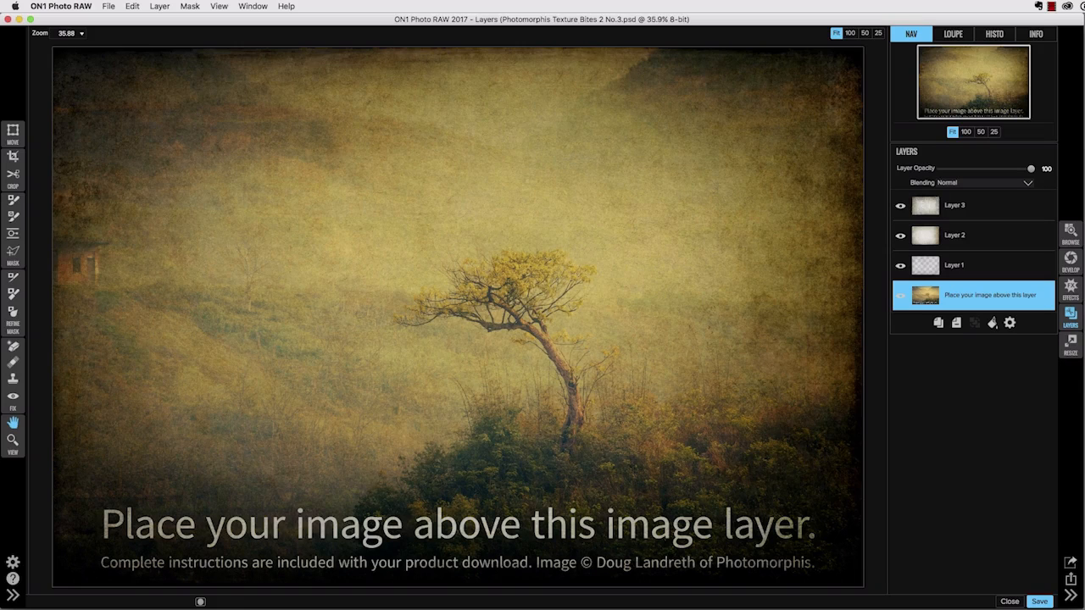
left_click(901, 294)
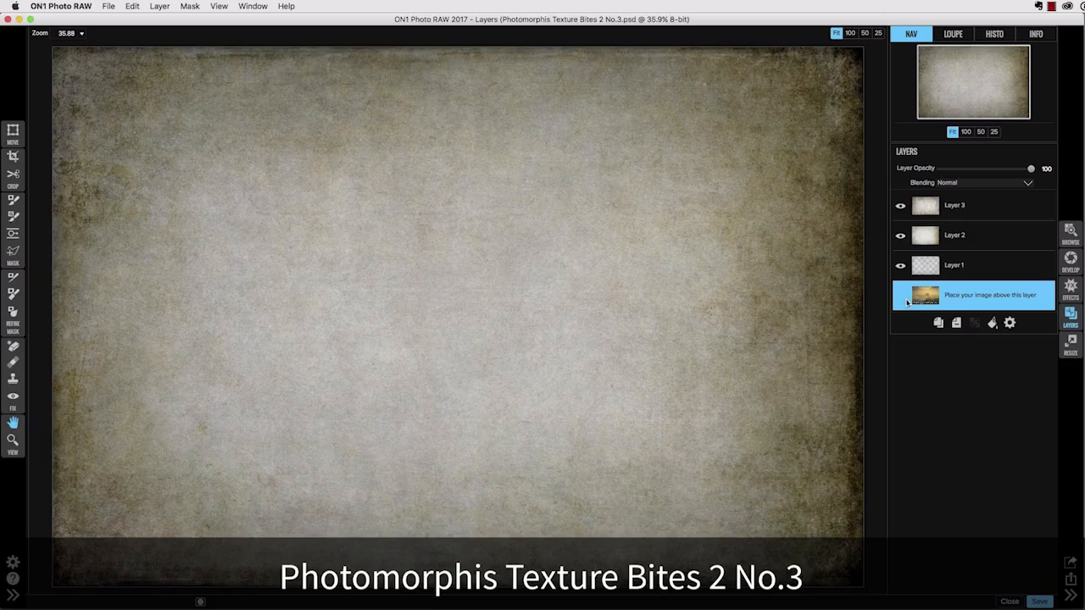
left_click(901, 296)
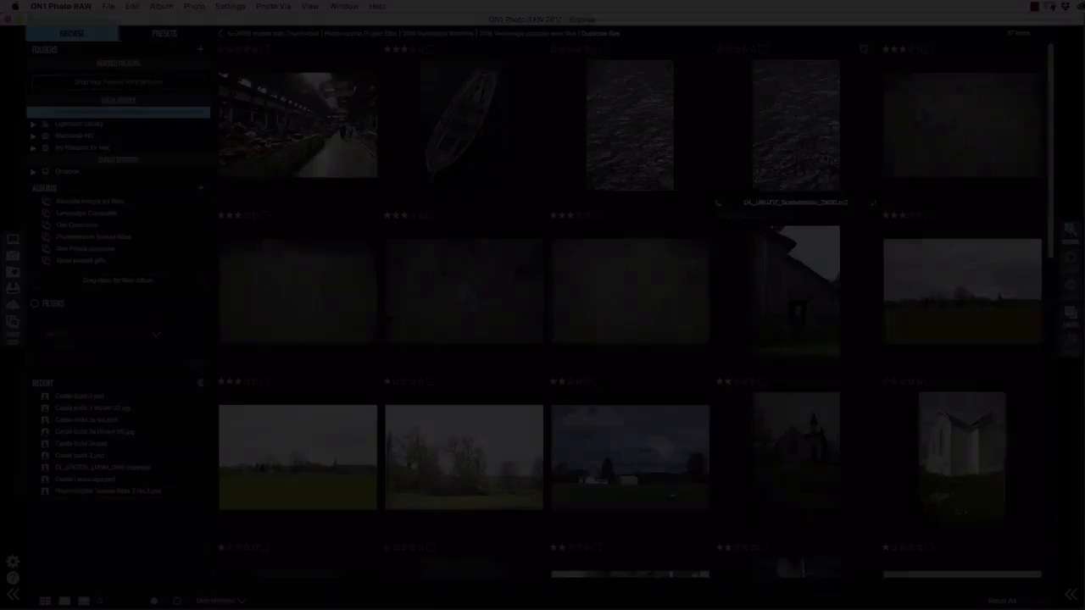
Create a new album named Landscape Composite that includes the selected items
scroll(1033, 199, "down", 5)
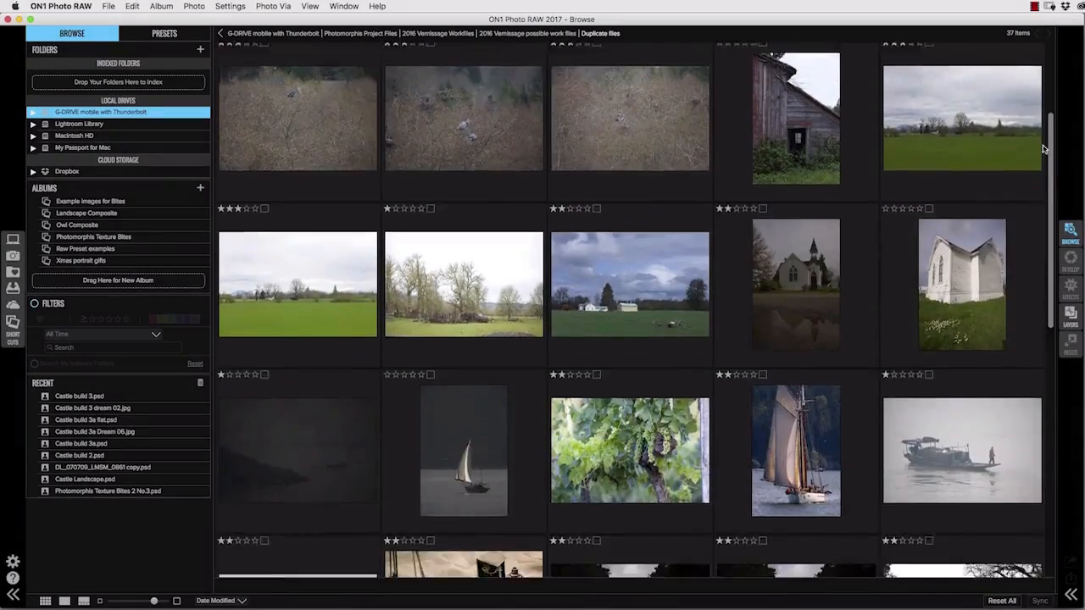
scroll(1033, 199, "down", 3)
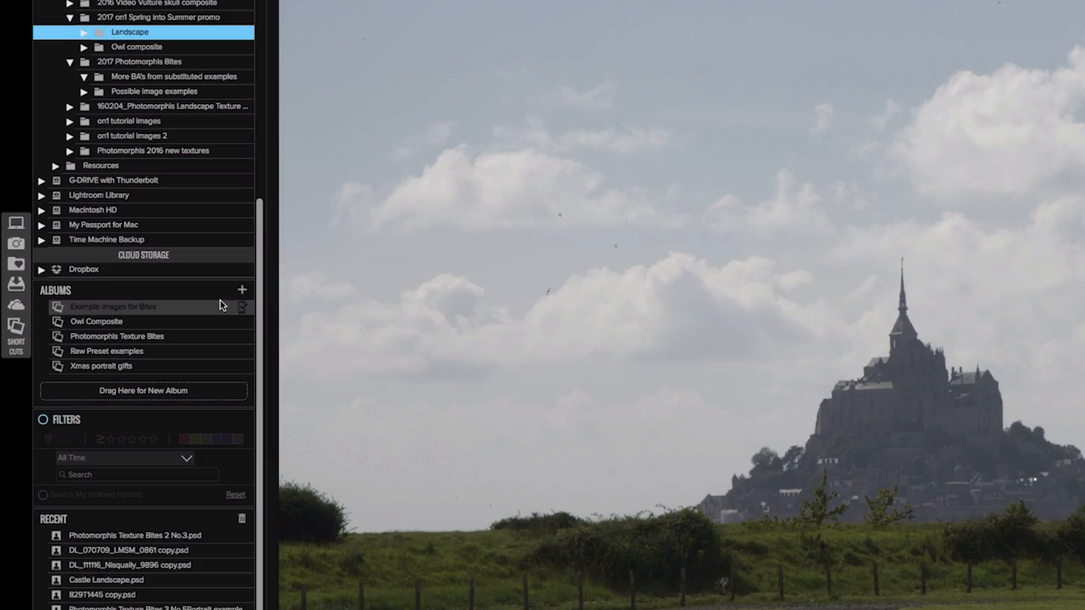
left_click(242, 290)
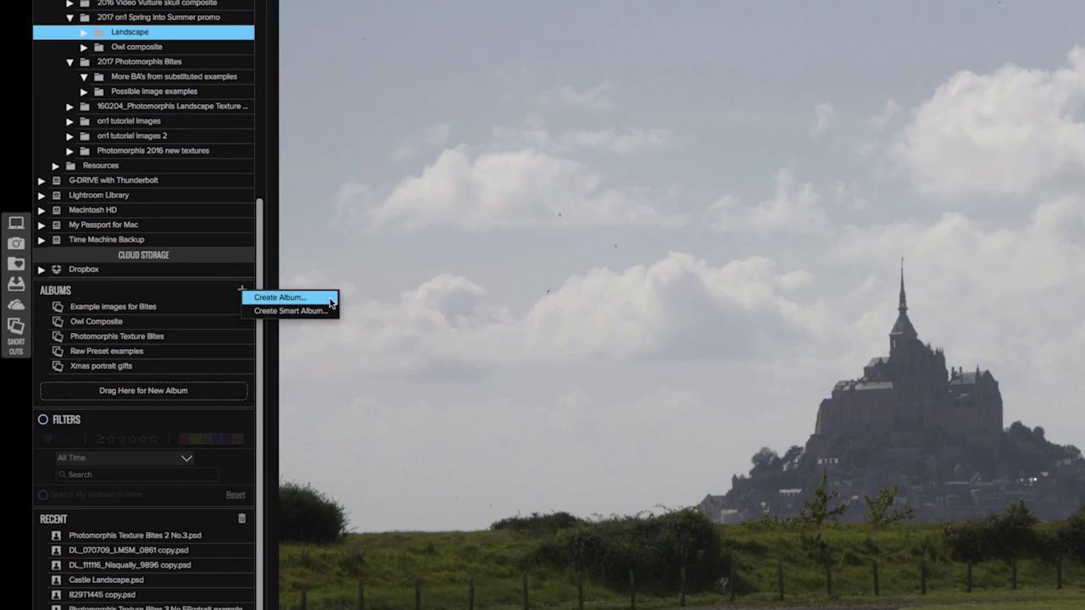
left_click(331, 299)
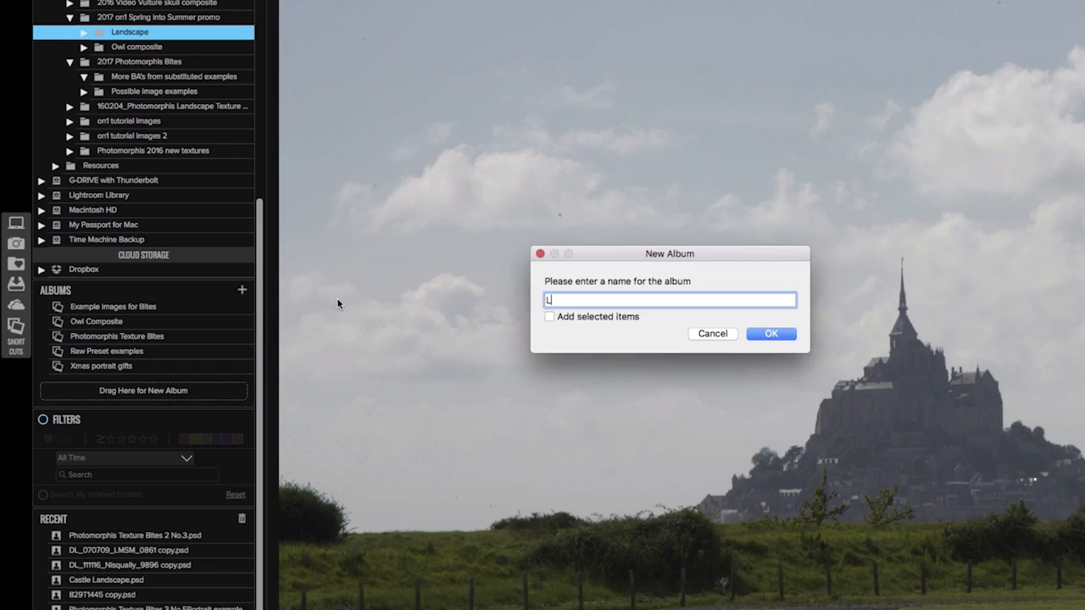
type("Lajd")
key("BackSpace")
key("BackSpace")
type("ndscape Composite")
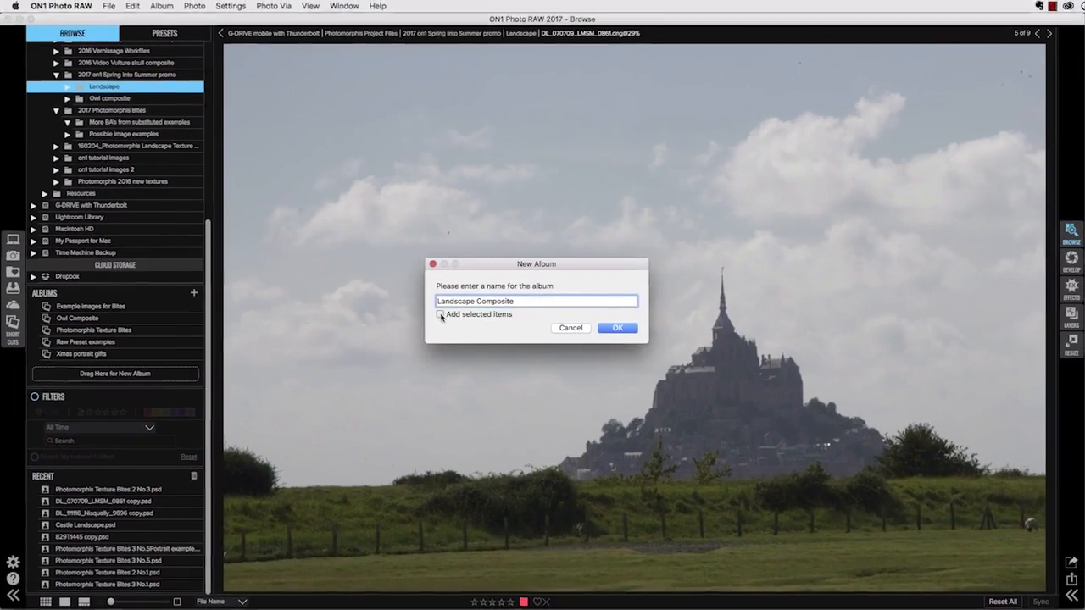
left_click(550, 318)
left_click(755, 334)
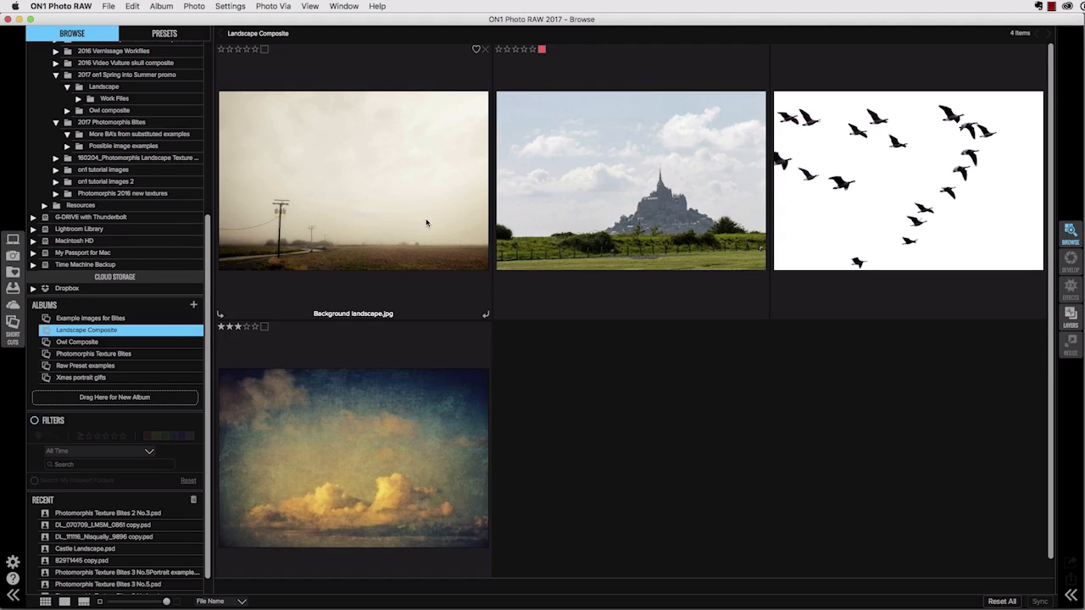
Try to add Background landscape.jpg from the Landscape Composite album to the open texture file as a layer
left_click(406, 212)
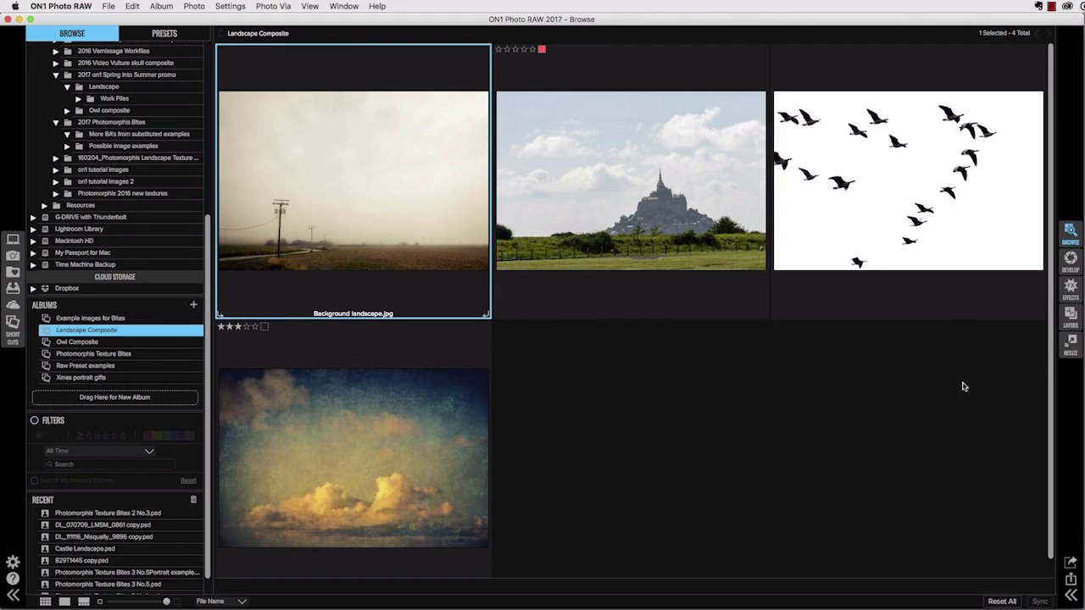
left_click(1070, 315)
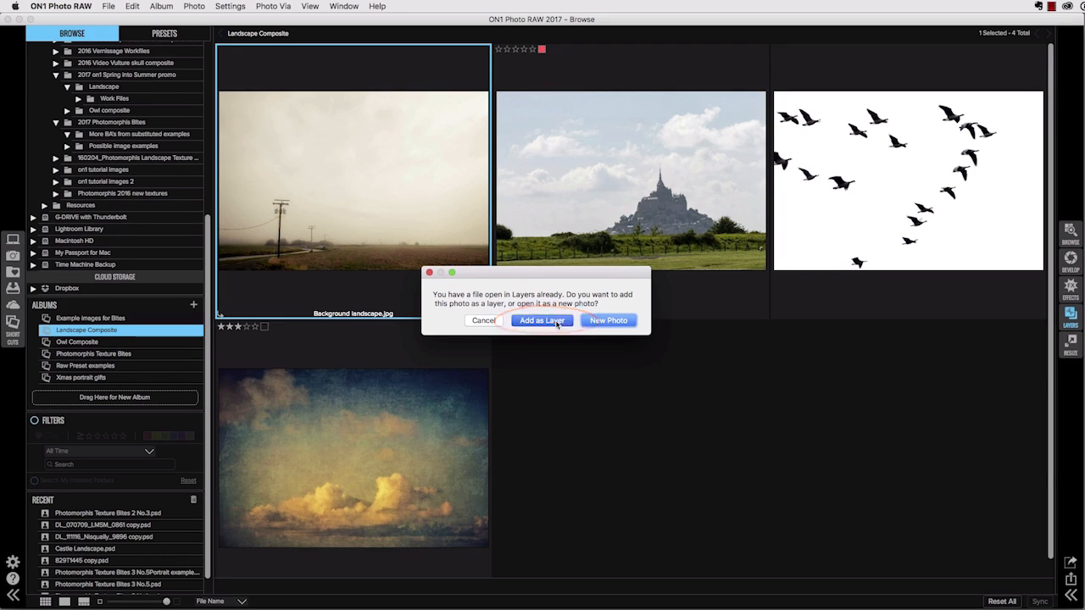
left_click(543, 320)
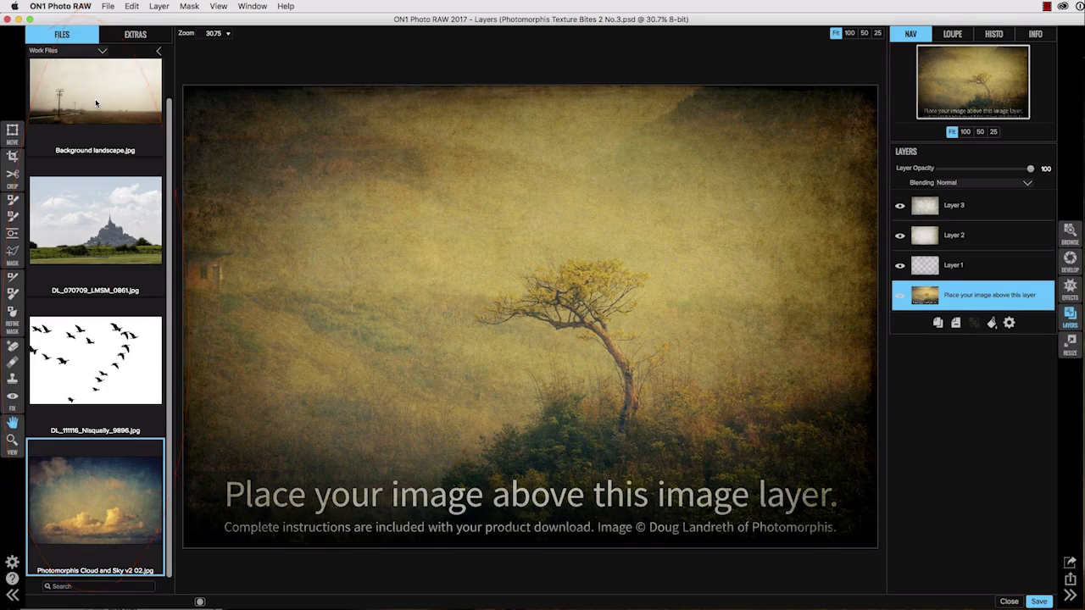
Add Background landscape.jpg from the Work Files folder as a layer above the placeholder image layer
left_click_drag(95, 99, 534, 342)
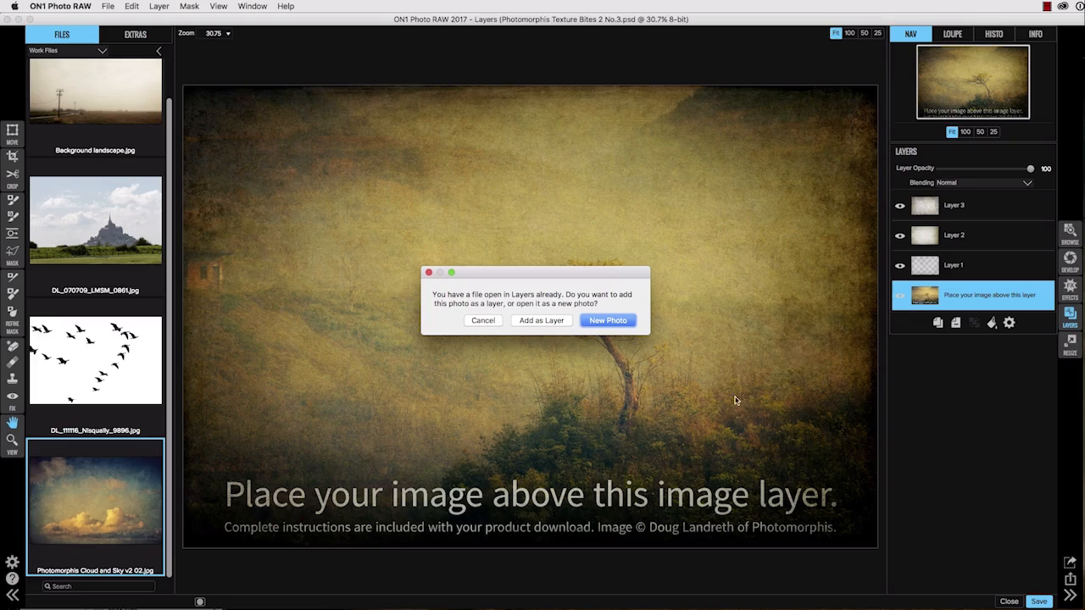
left_click(555, 322)
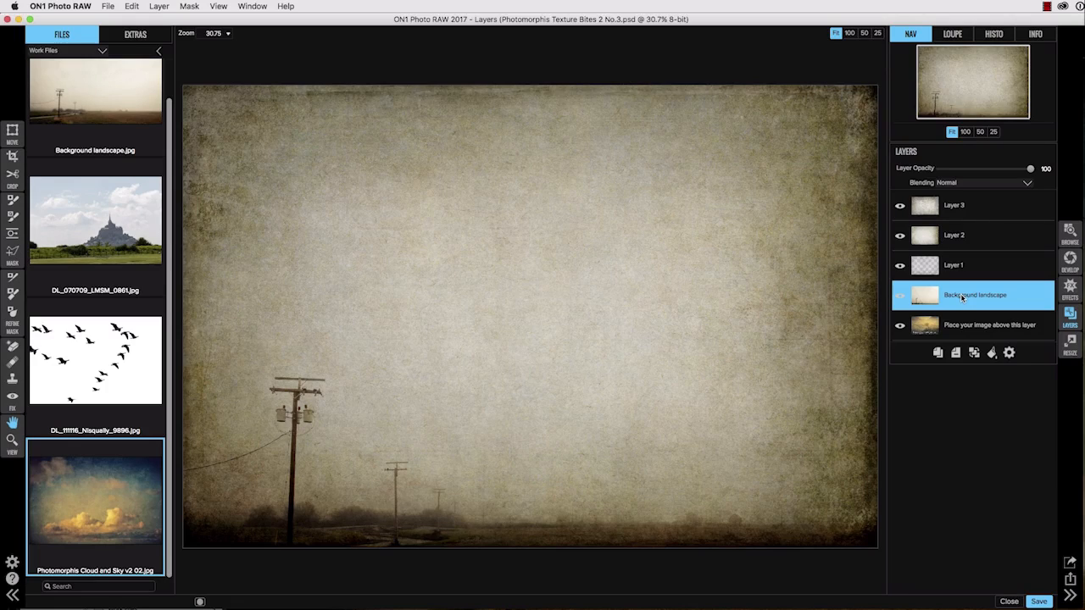
Adjust the canvas size to match the current Background landscape layer
key("super+minus")
key("super+minus")
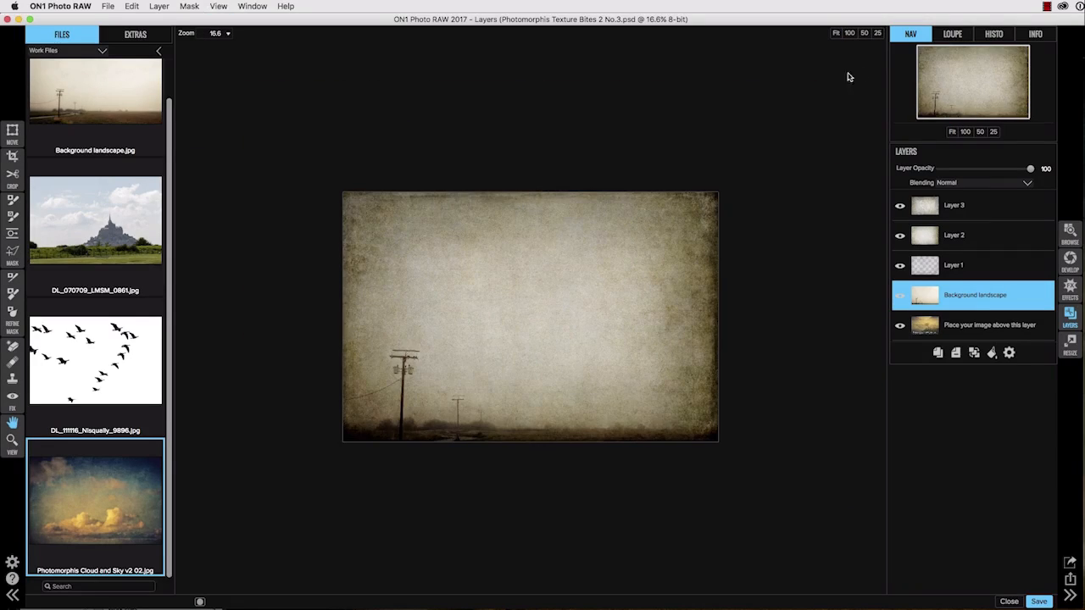
left_click(12, 131)
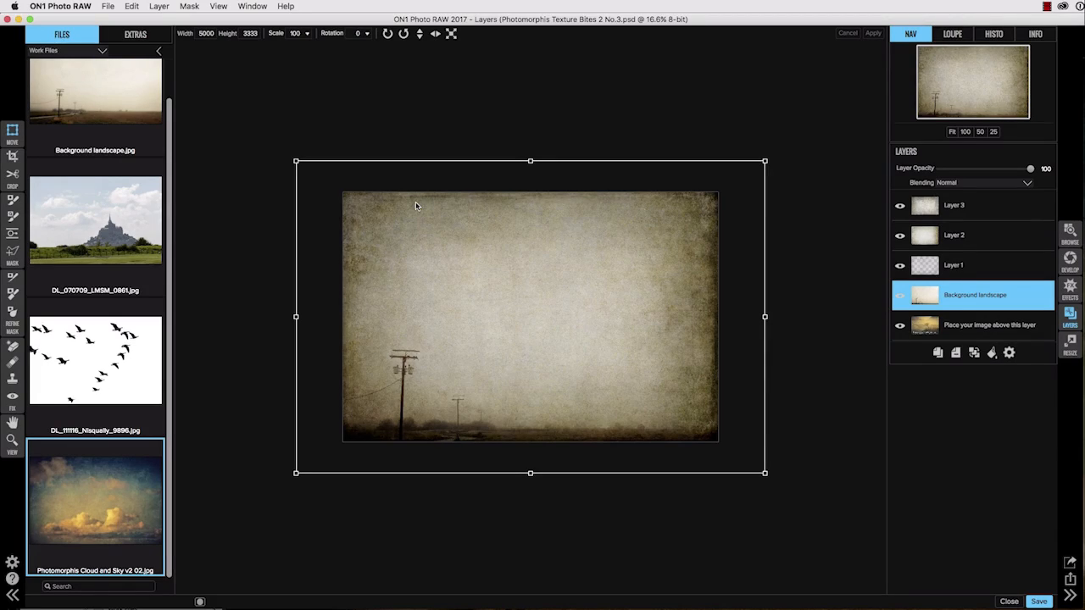
left_click(133, 8)
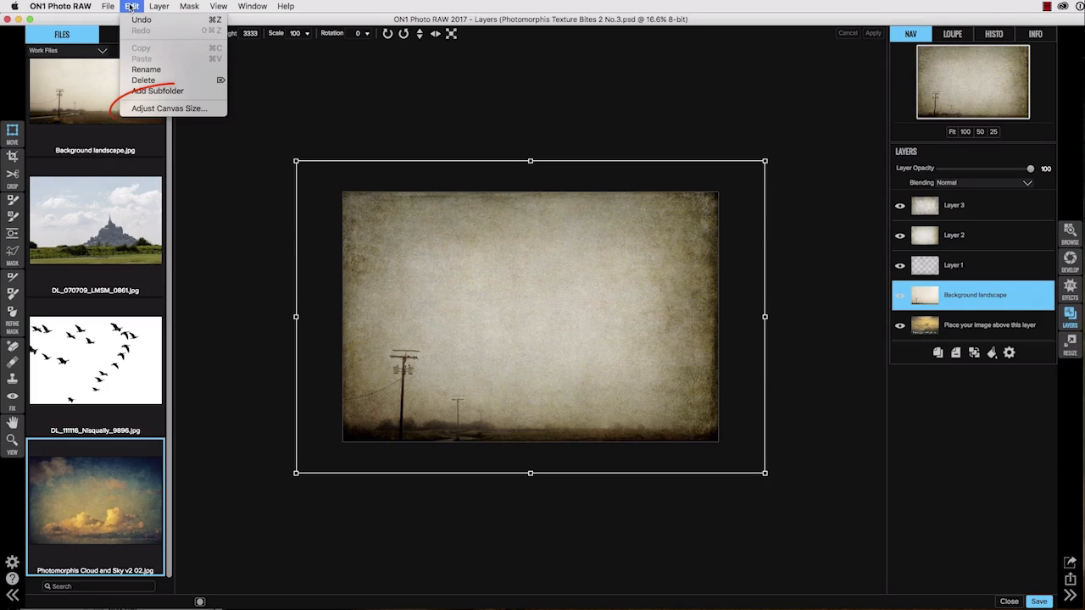
left_click(154, 110)
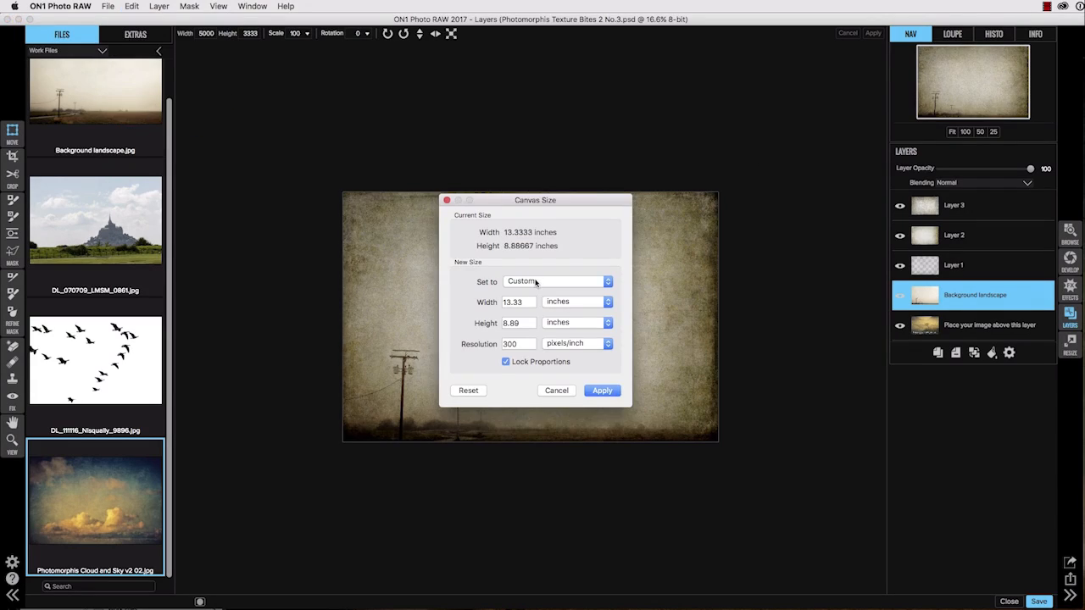
left_click(536, 283)
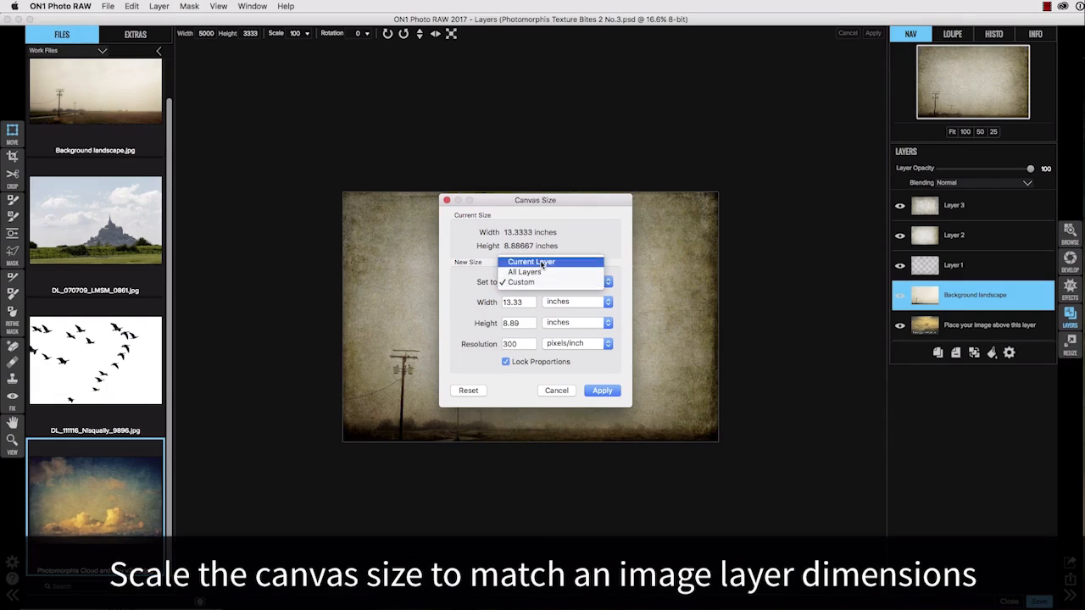
left_click(536, 263)
left_click(600, 392)
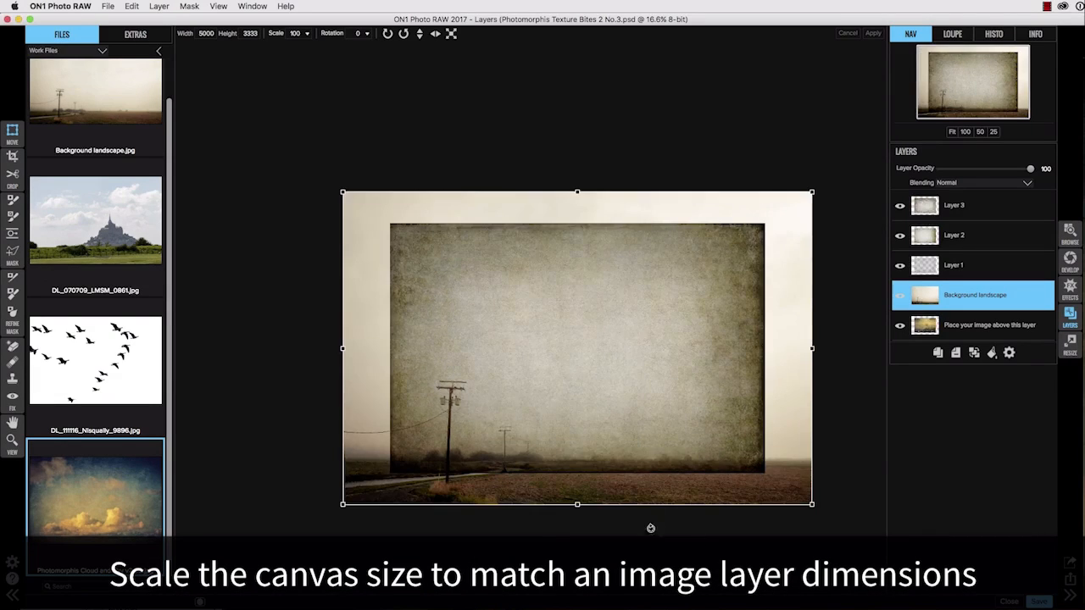
Expand texture Layer 1 to fill the enlarged canvas and apply the transformation
left_click(966, 265)
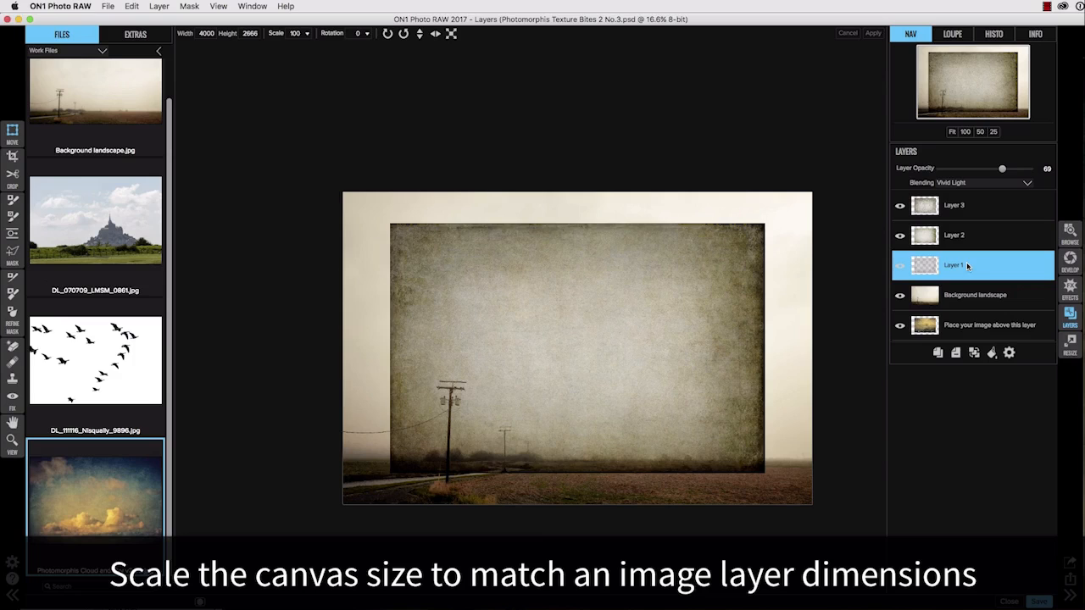
left_click(450, 34)
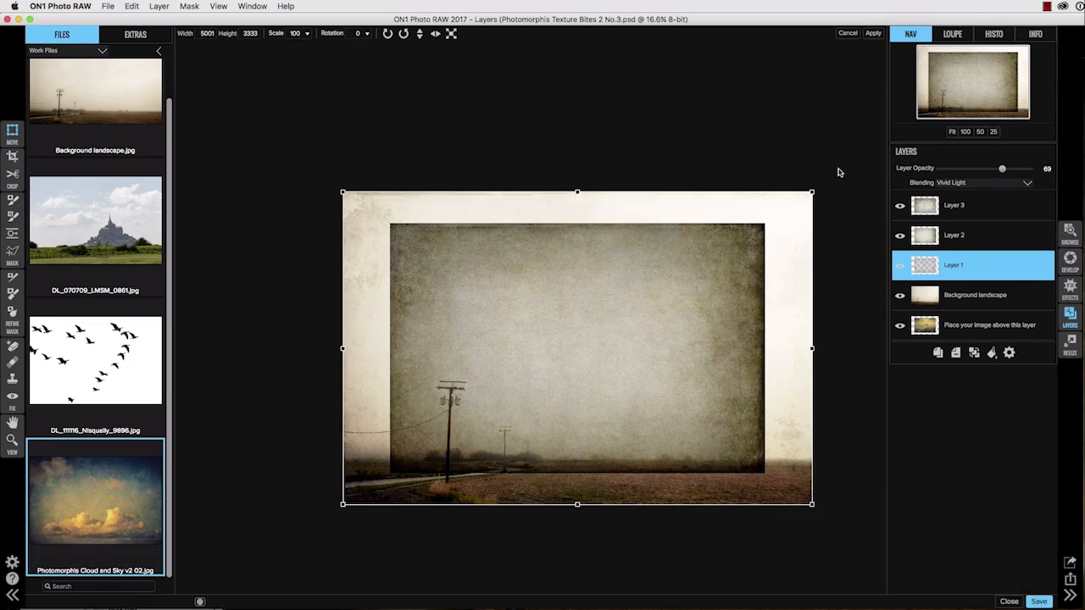
left_click(967, 237)
left_click(627, 347)
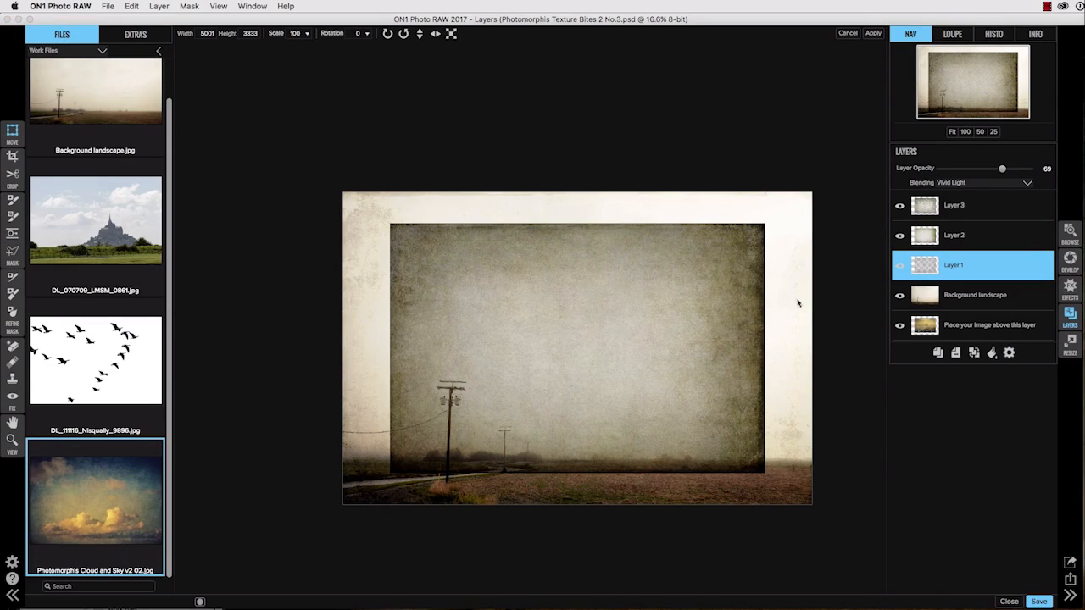
Expand texture Layer 2 and Layer 3 to fill the canvas, applying each transformation
left_click(969, 237)
left_click(451, 34)
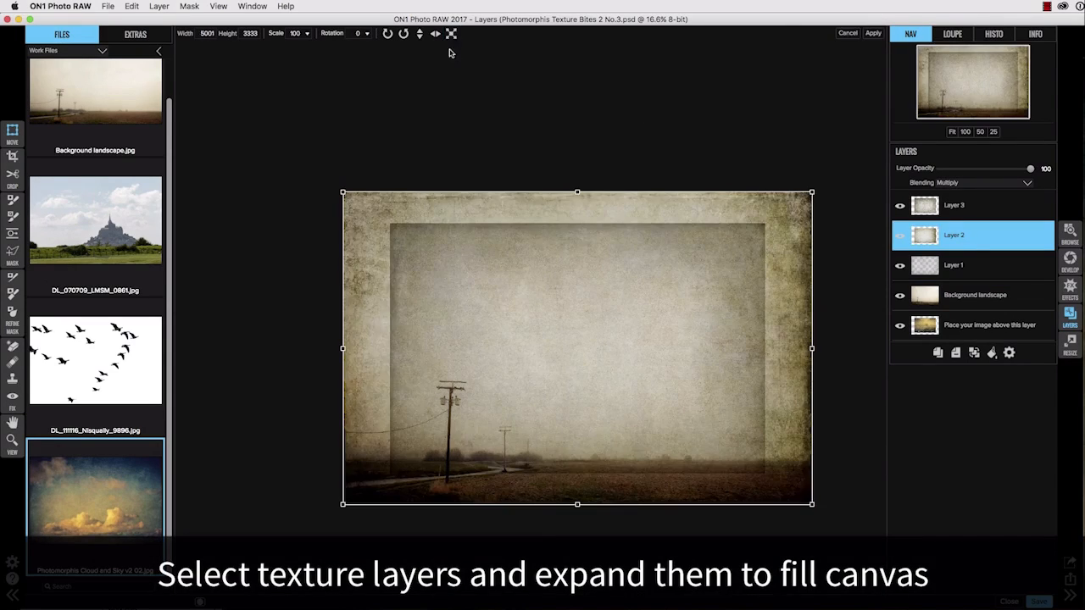
left_click(873, 34)
left_click(967, 205)
left_click(451, 33)
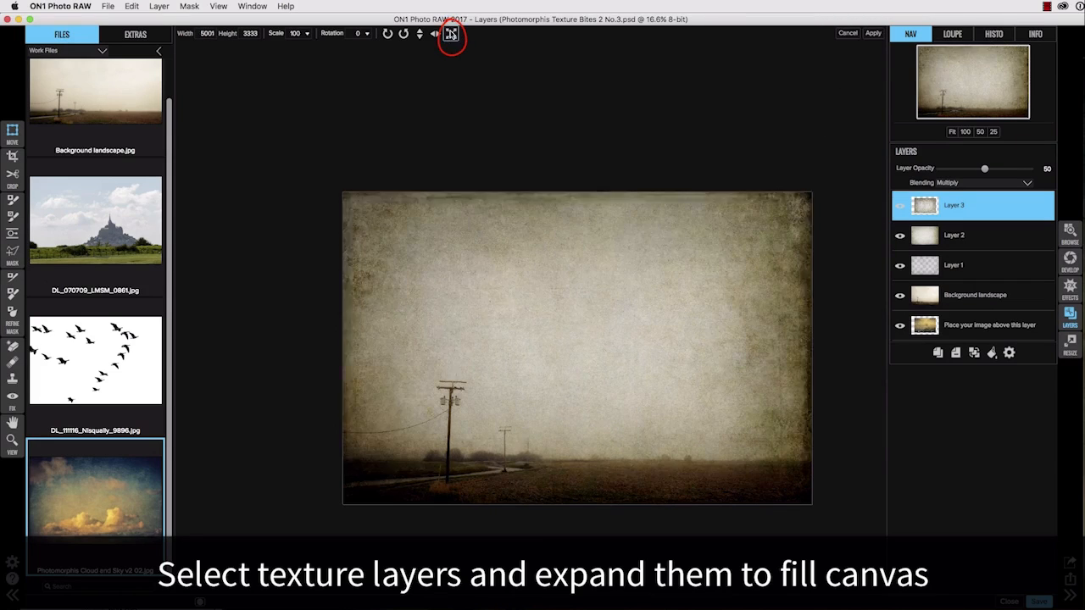
left_click(874, 34)
key("super+0")
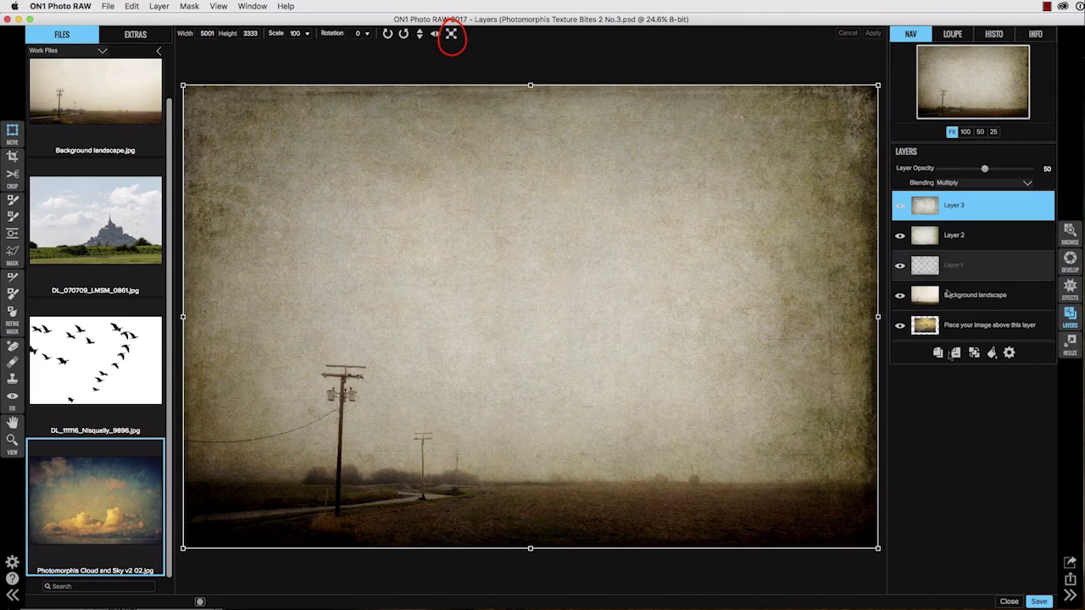
Delete the "Place your image above this layer" placeholder layer from the layer stack
left_click(967, 327)
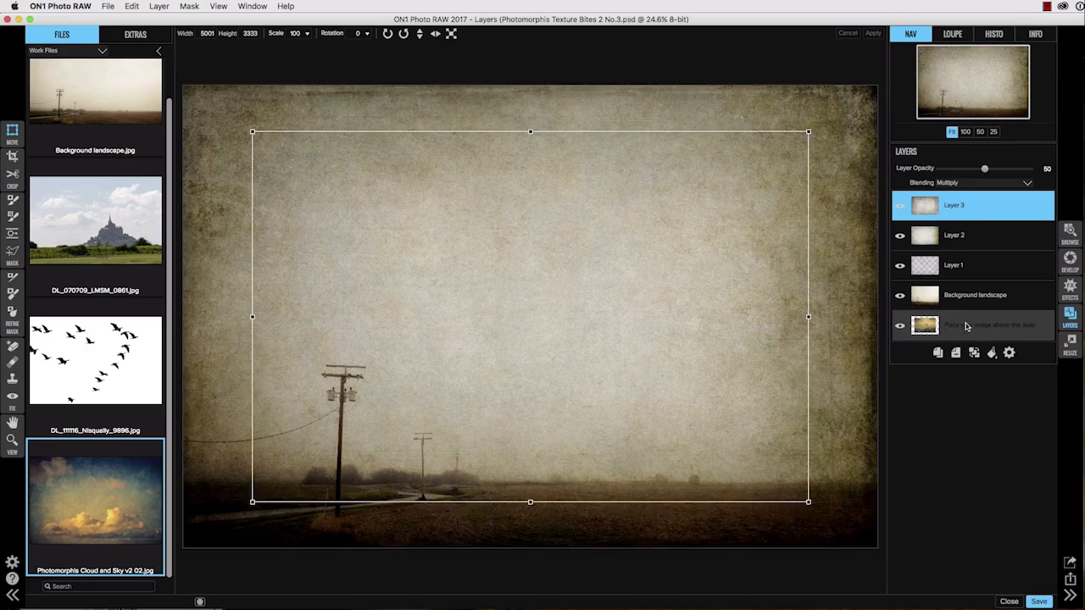
left_click(11, 596)
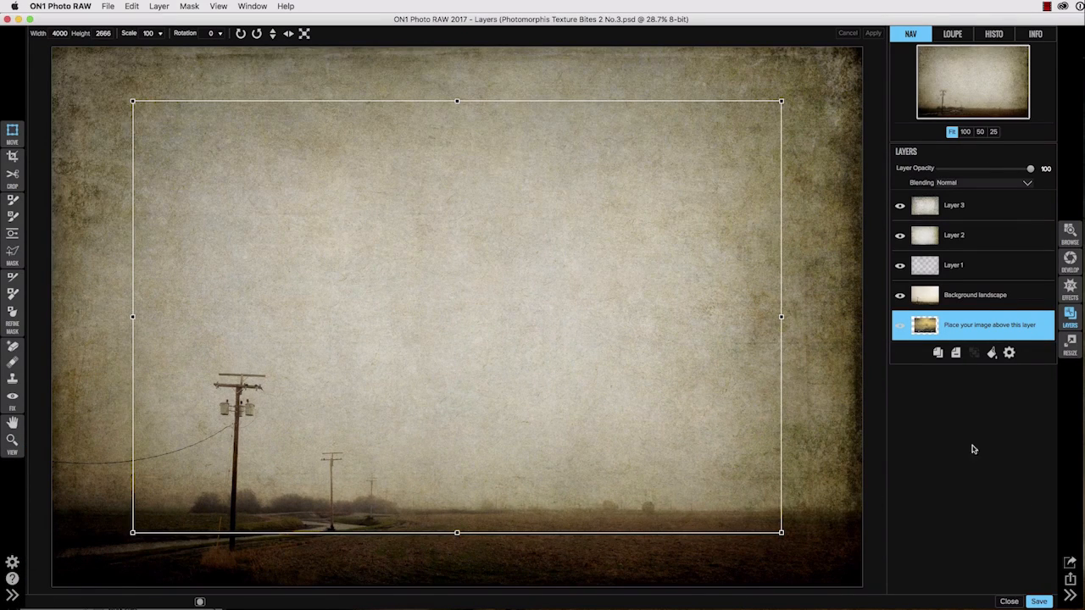
left_click(12, 423)
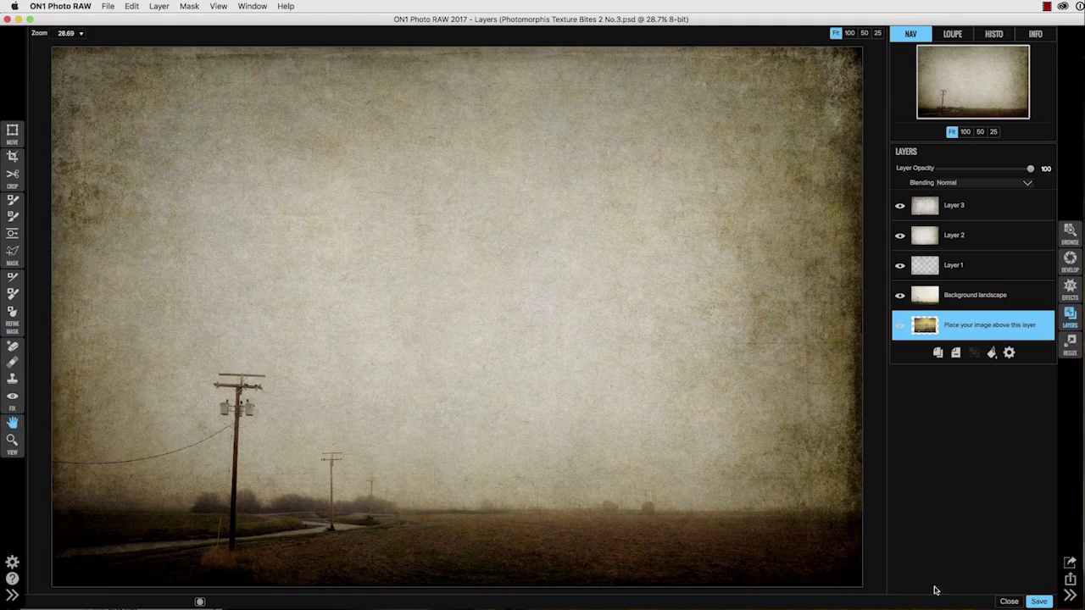
left_click(958, 354)
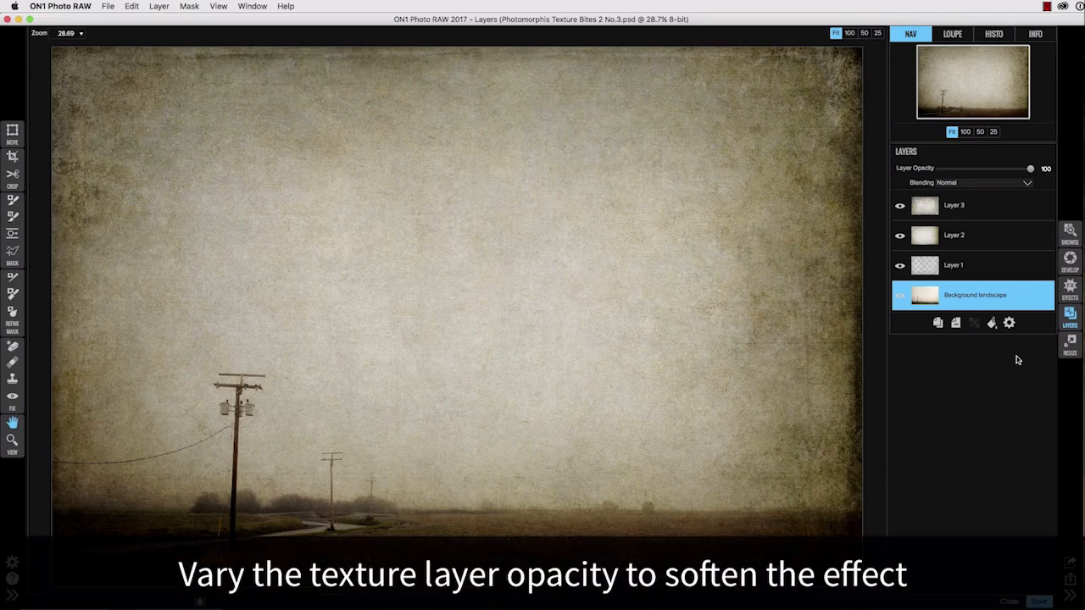
Soften the texture effect by lowering the opacity of Layer 3 and setting Layer 1's opacity to 40
left_click(969, 206)
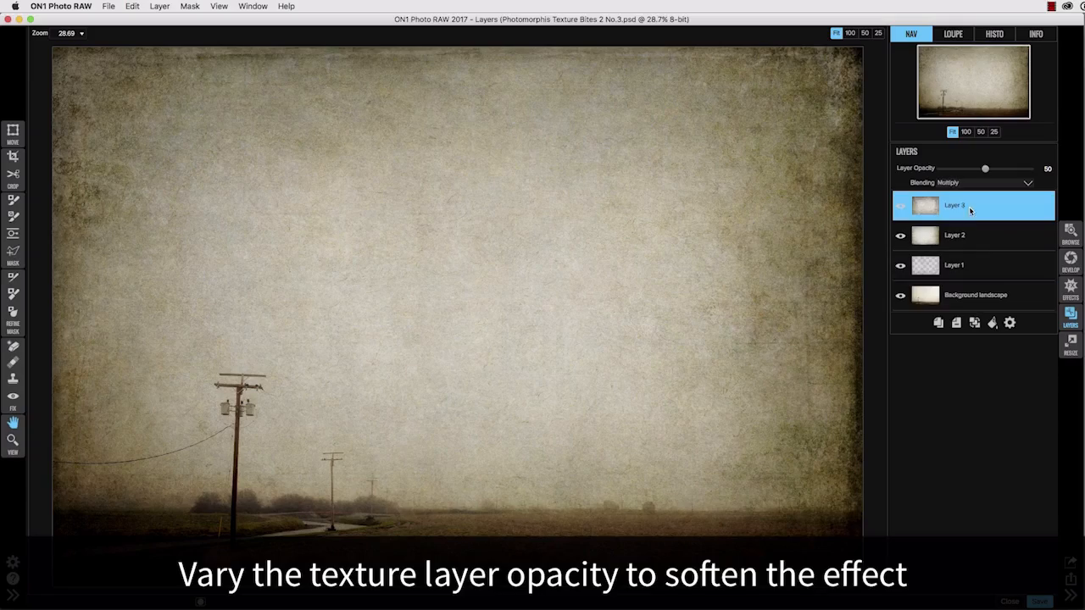
mouse_move(986, 170)
left_mouse_down()
mouse_move(972, 173)
mouse_move(1020, 169)
mouse_move(976, 174)
left_mouse_up()
left_click(969, 235)
left_click(975, 264)
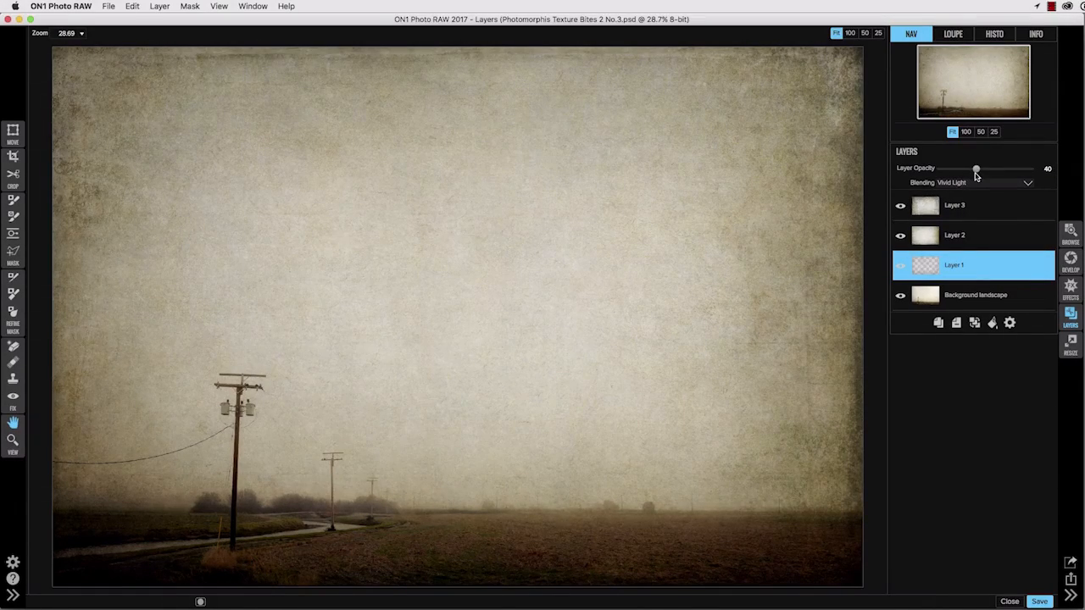
Convert the Background landscape layer to a smart layer and adjust its shadows in Develop
left_click(973, 298)
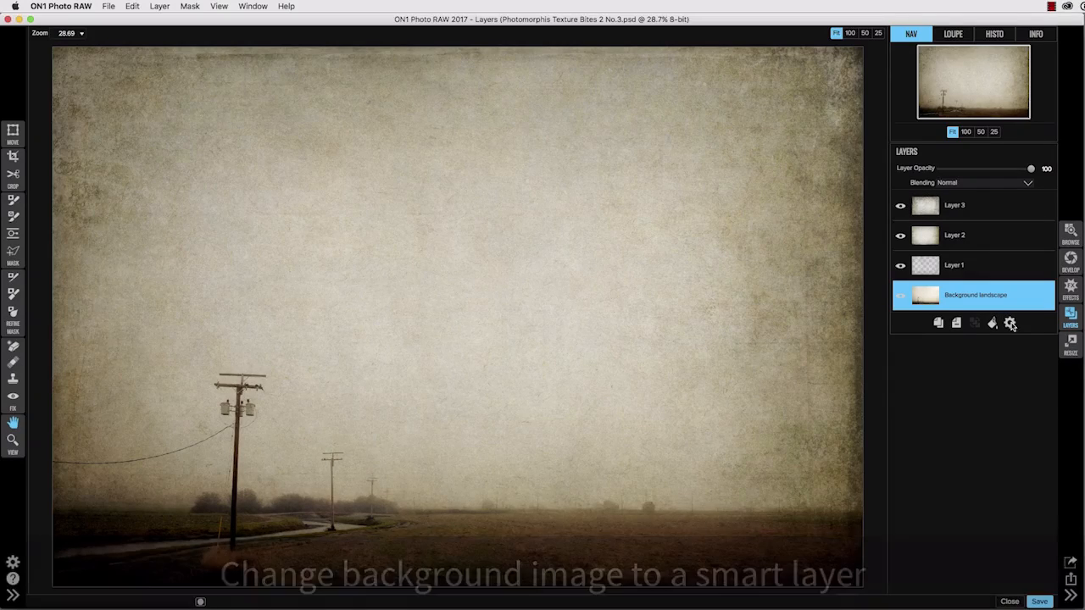
left_click(1011, 323)
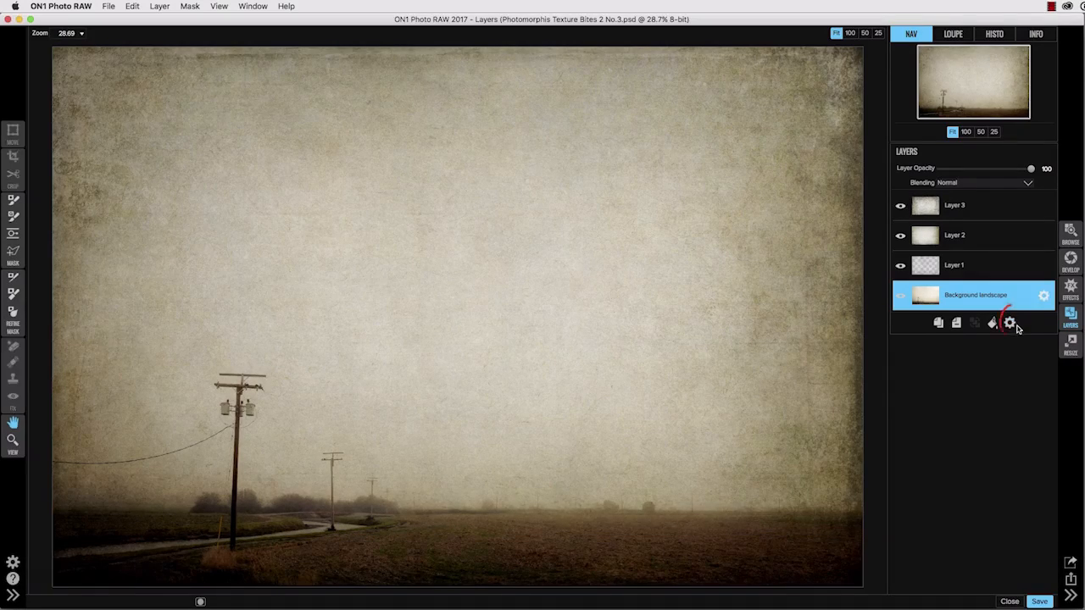
left_click(1070, 260)
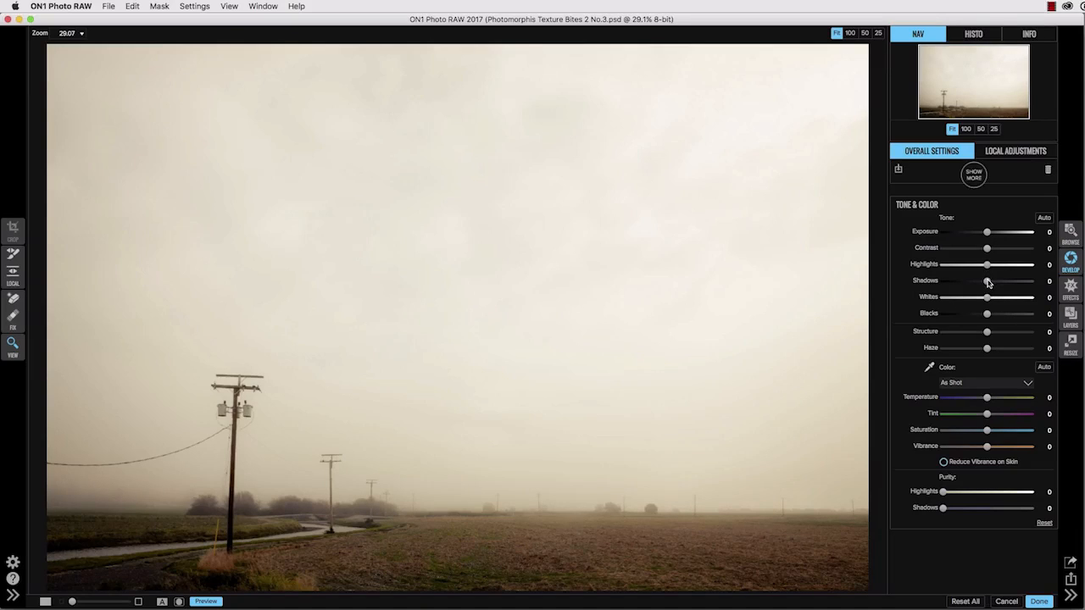
left_click_drag(988, 283, 987, 289)
left_click(1038, 601)
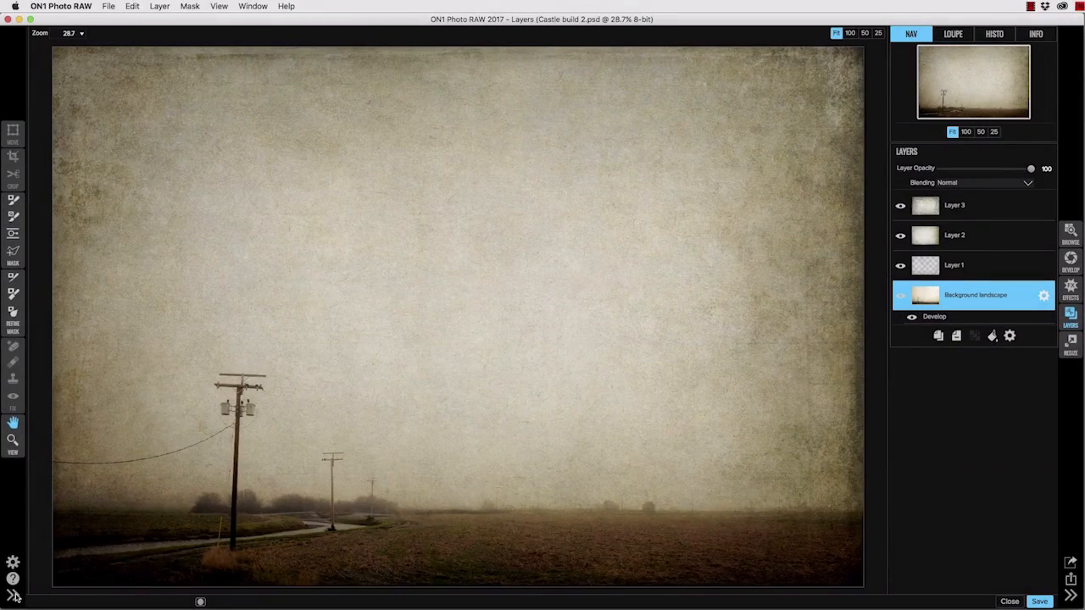
Add DL_111116_Nisqually_9896.jpg as a layer above the background landscape and set its blending mode to Multiply
left_click(14, 598)
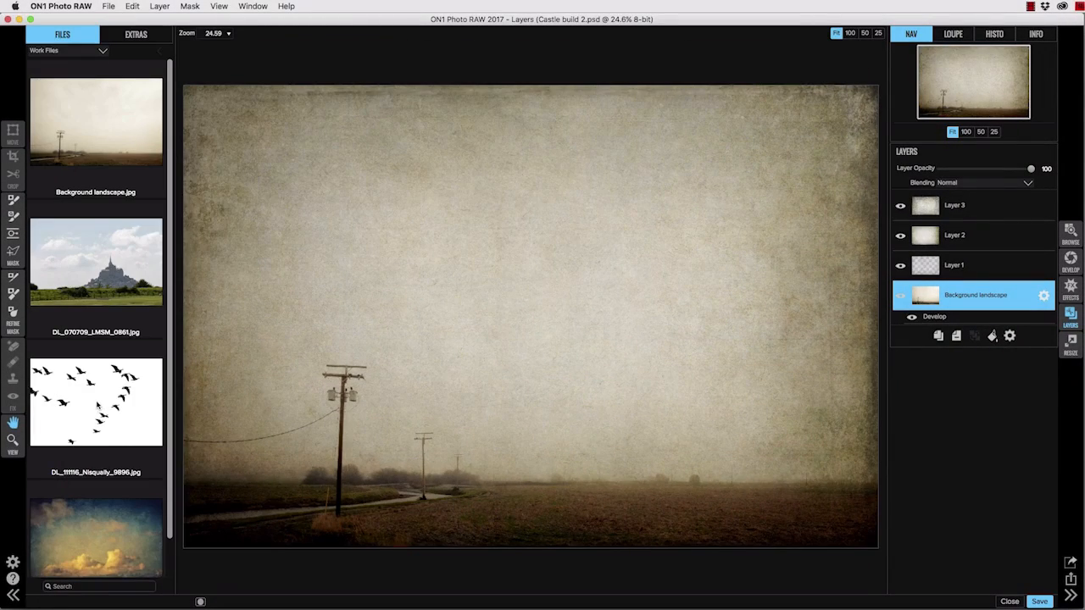
left_click(99, 410)
left_click_drag(128, 432, 458, 329)
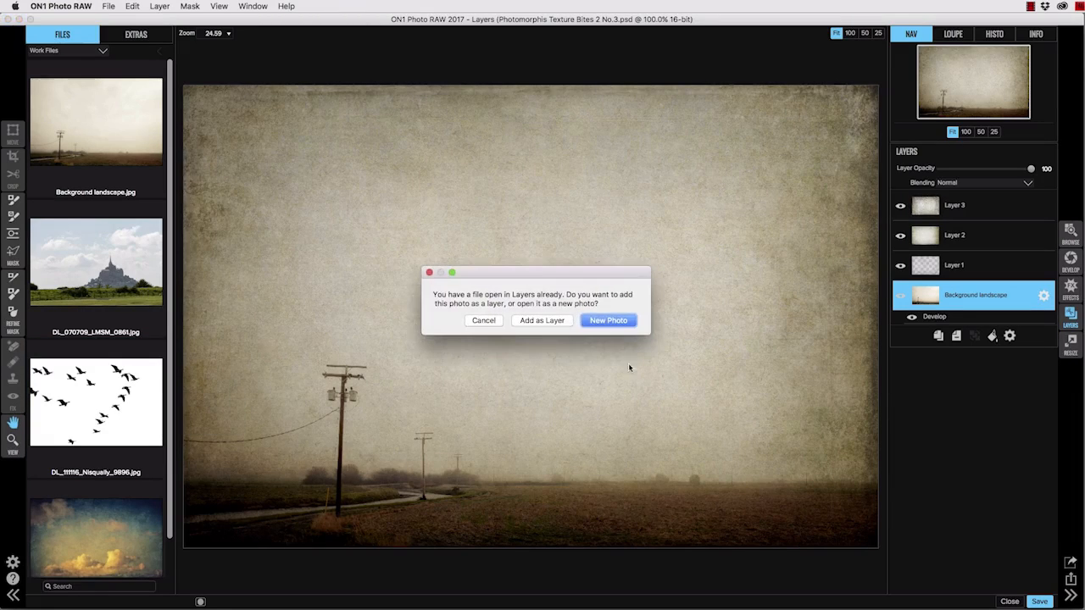
left_click(552, 319)
key("v")
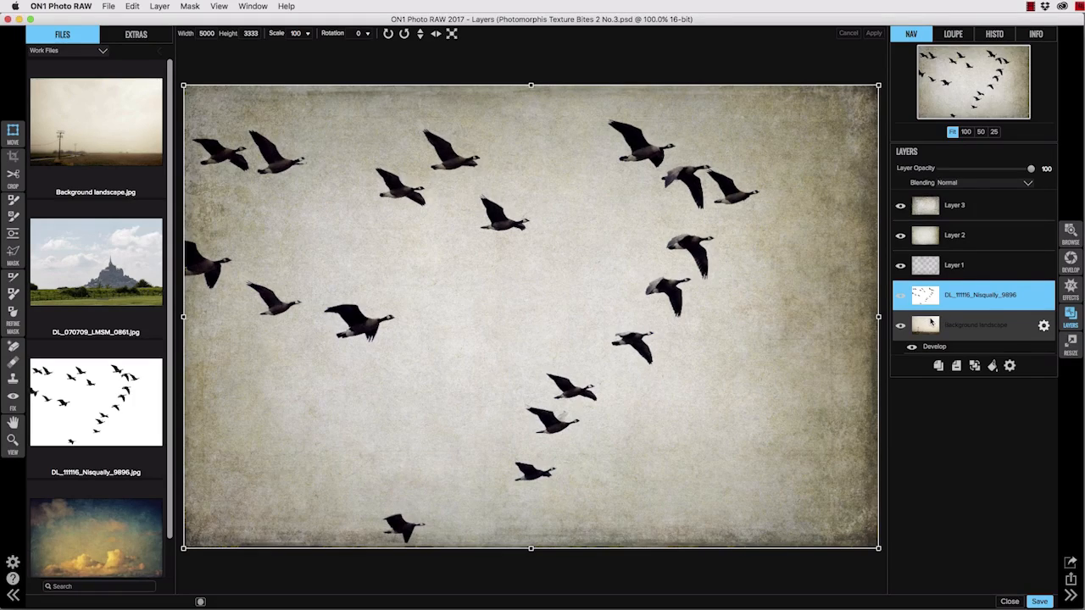
left_click(973, 185)
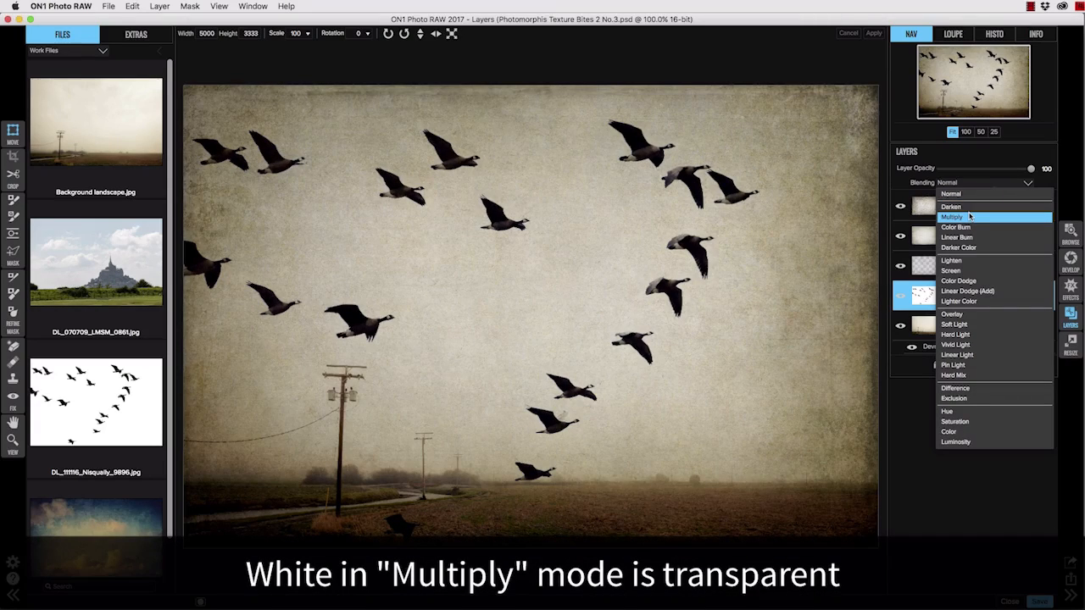
left_click(972, 218)
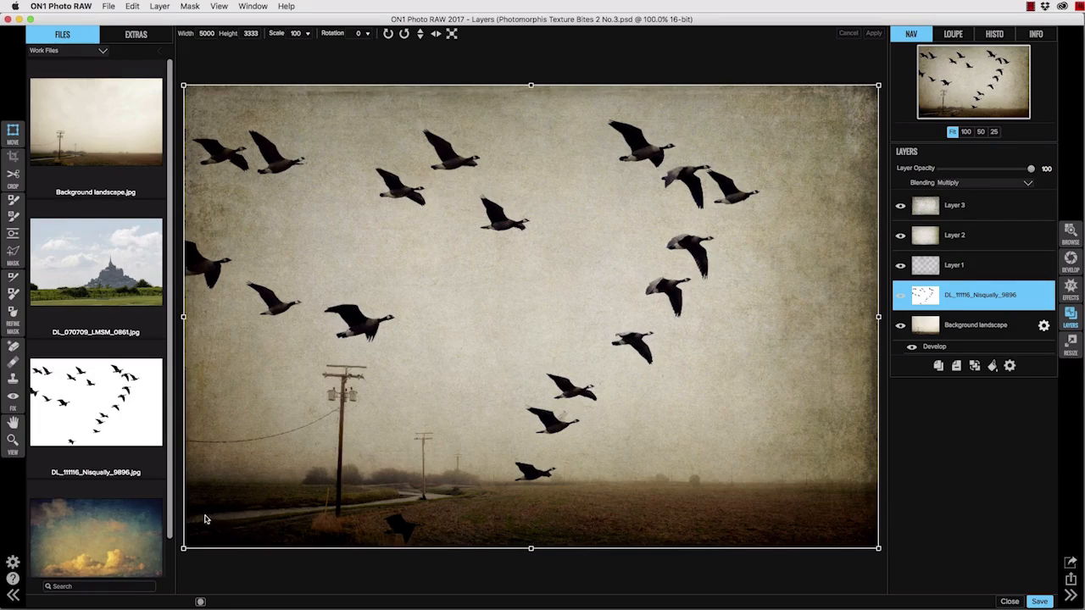
Scale the bird layer to about 2909 × 1939, place it in the upper-right sky and rotate it about -1 degree
left_click_drag(185, 549, 473, 356)
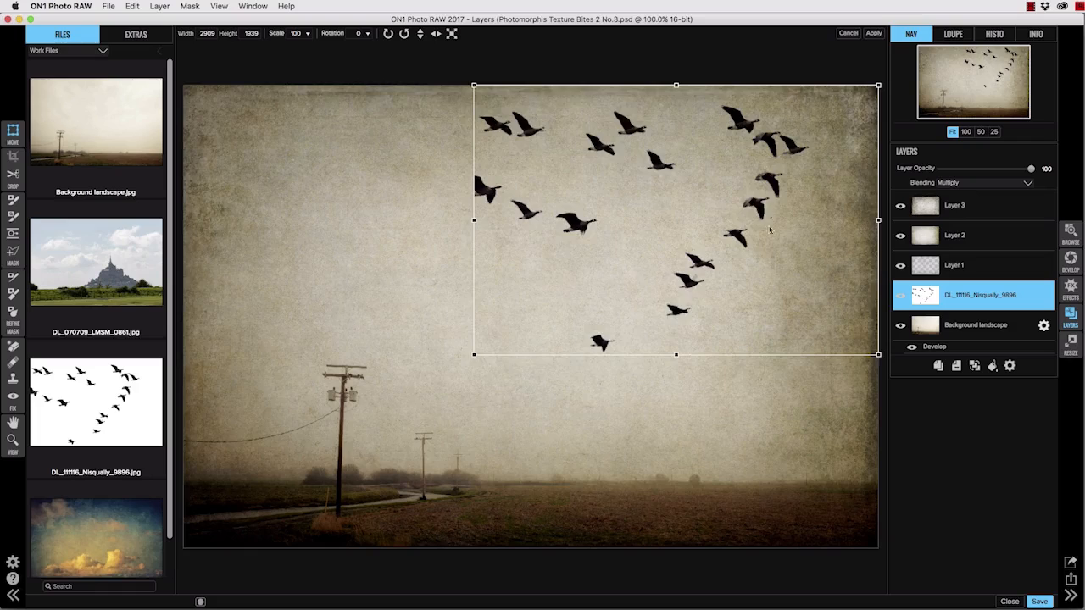
left_click_drag(756, 202, 760, 246)
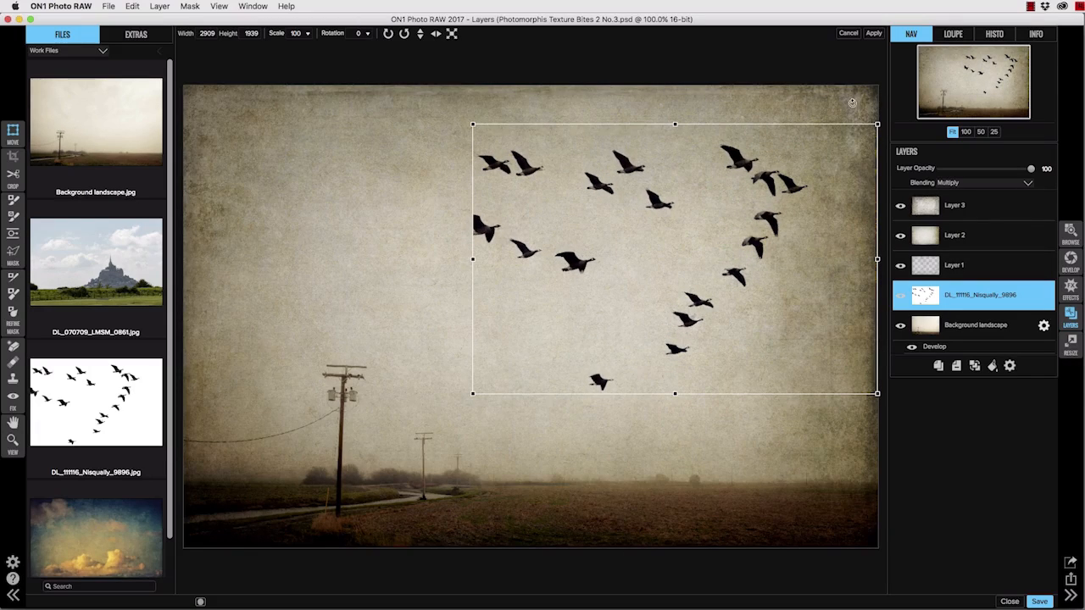
left_click_drag(853, 103, 866, 99)
left_click_drag(736, 276, 733, 264)
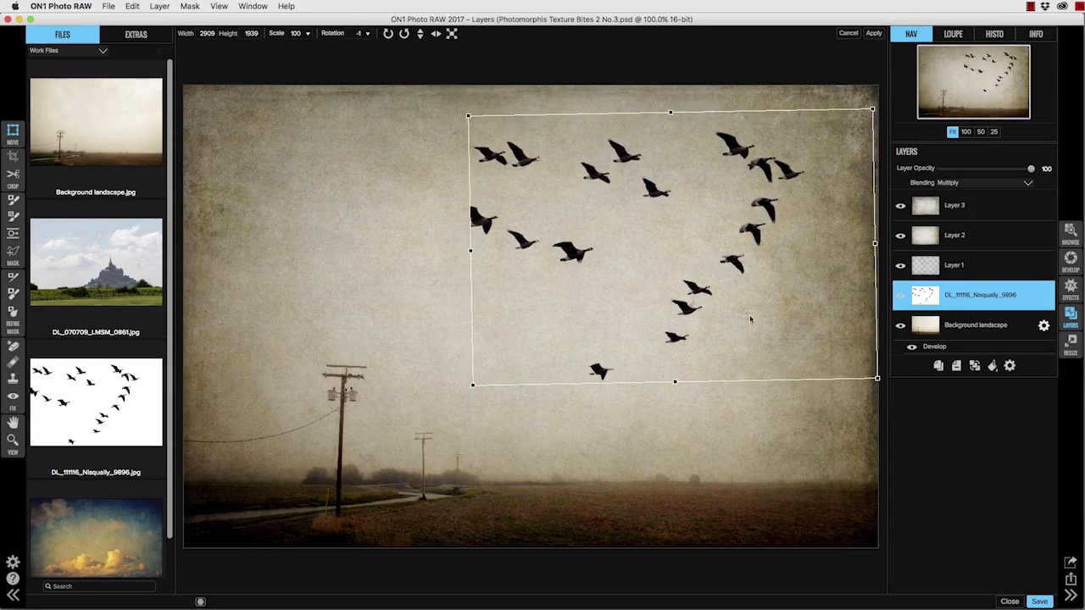
Paint out the three birds at the flock's lower left and the lone lowest bird using a 250-size masking brush
left_click(13, 199)
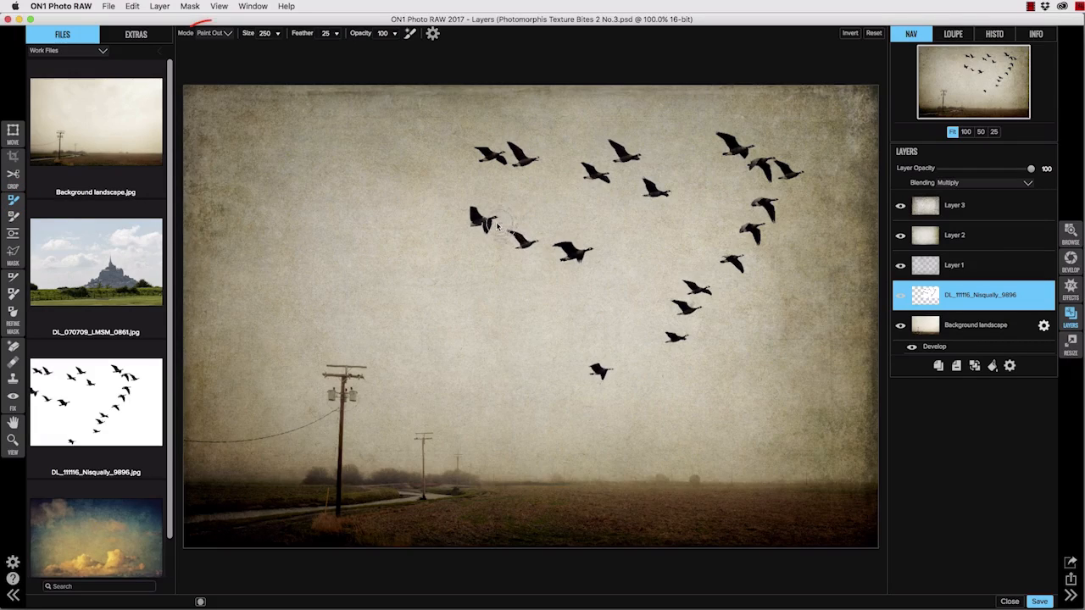
mouse_move(485, 222)
left_mouse_down()
mouse_move(499, 223)
mouse_move(477, 219)
mouse_move(527, 255)
mouse_move(559, 246)
mouse_move(576, 263)
left_mouse_up()
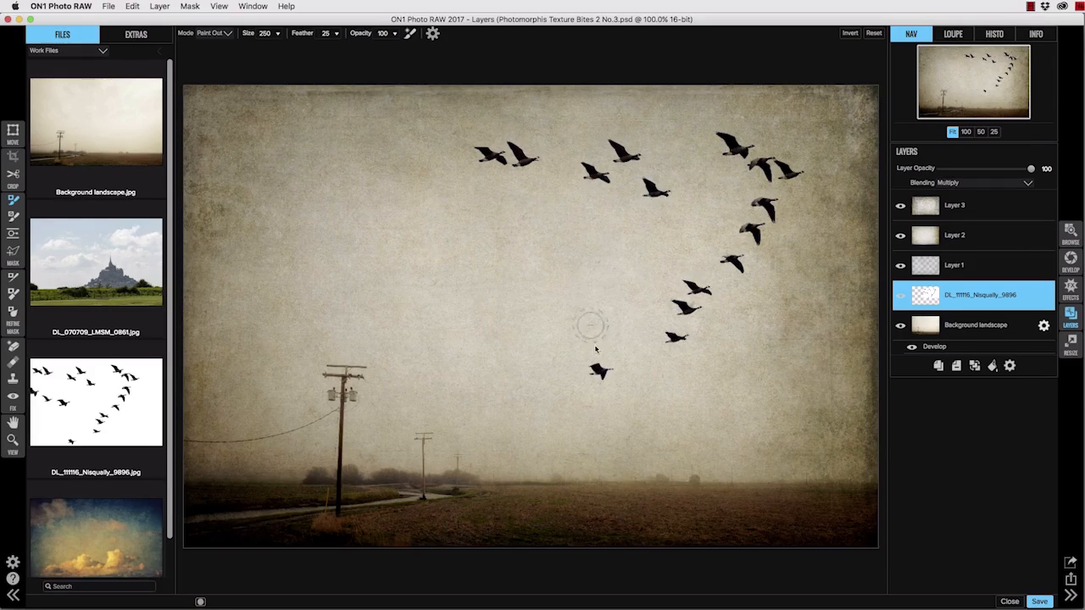
left_click_drag(591, 356, 605, 390)
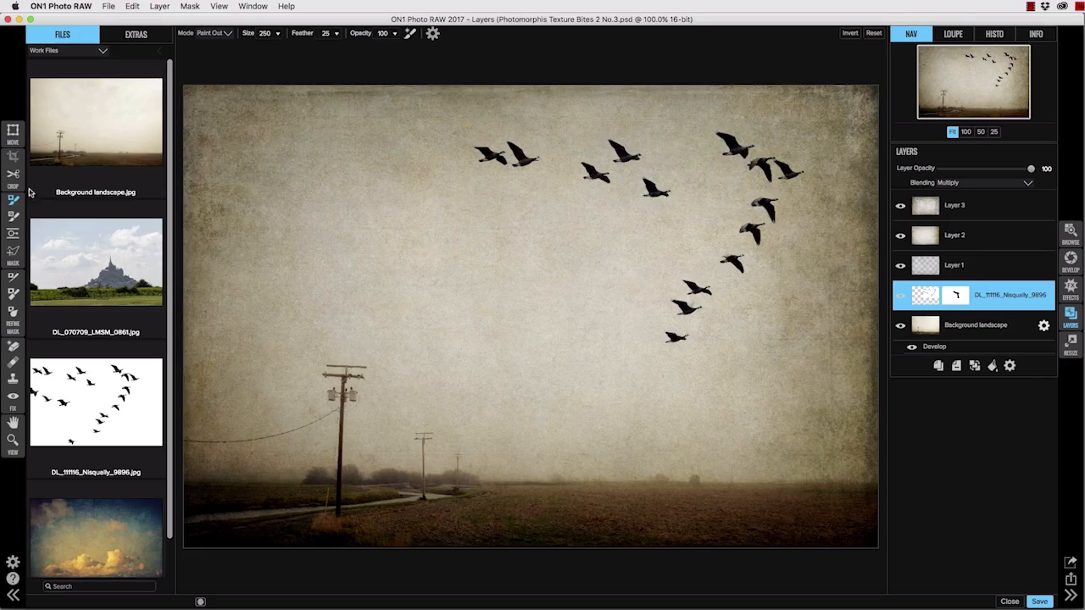
Shrink the masked bird layer to about 2733 × 1848, rotate it about -2 degrees and move it slightly lower in the sky
left_click(13, 132)
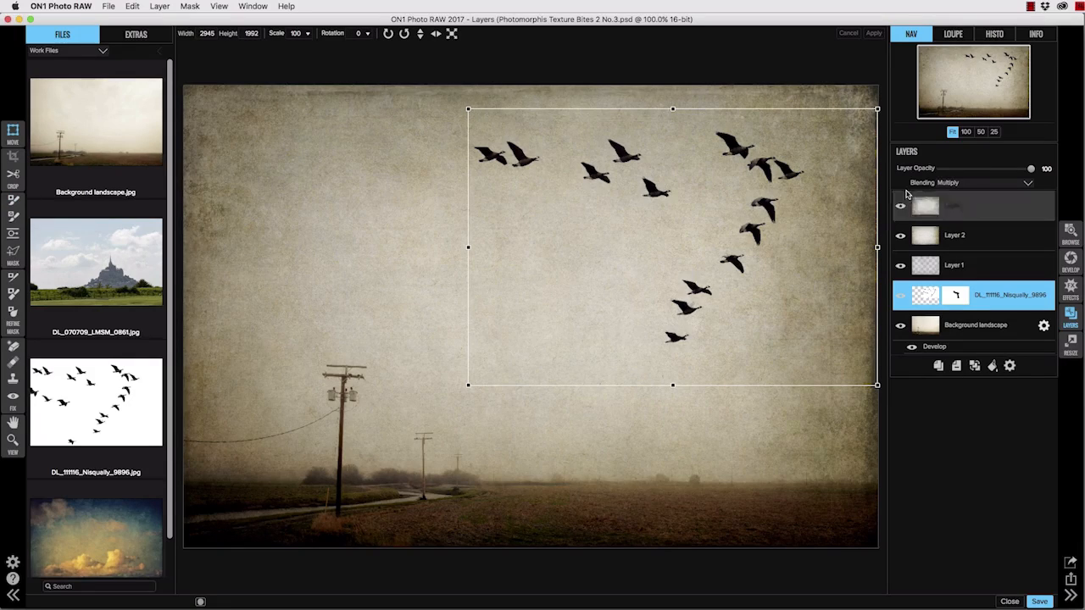
mouse_move(877, 385)
left_mouse_down()
mouse_move(866, 381)
mouse_move(881, 367)
left_mouse_up()
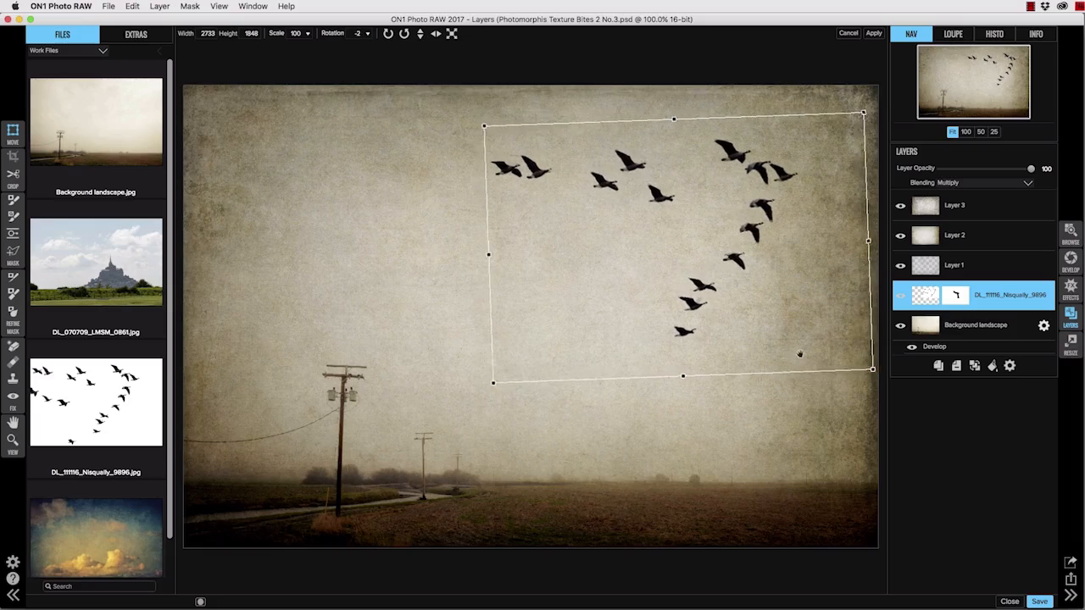
mouse_move(800, 353)
left_mouse_down()
mouse_move(819, 371)
mouse_move(802, 365)
left_mouse_up()
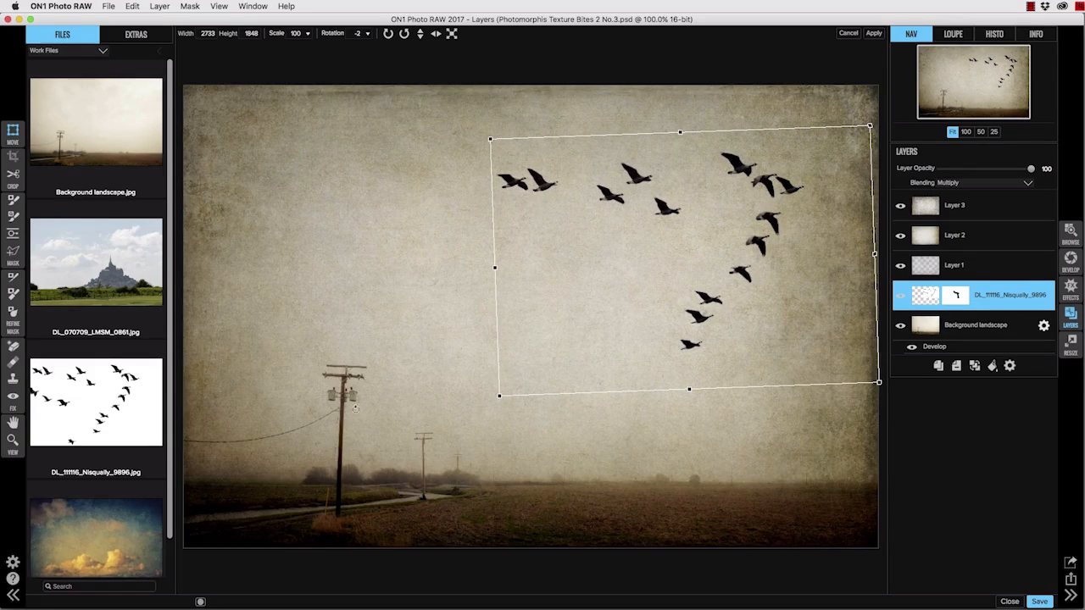
left_click(14, 421)
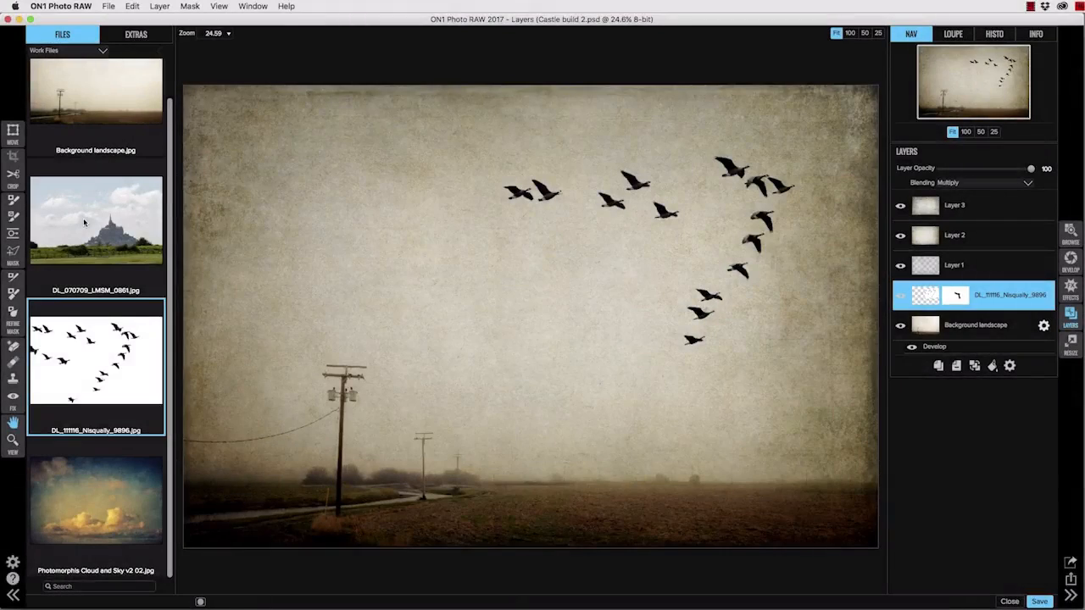
Add the castle photo DL_070709_LMSM_0861.jpg as a new layer in the composite
left_click(86, 227)
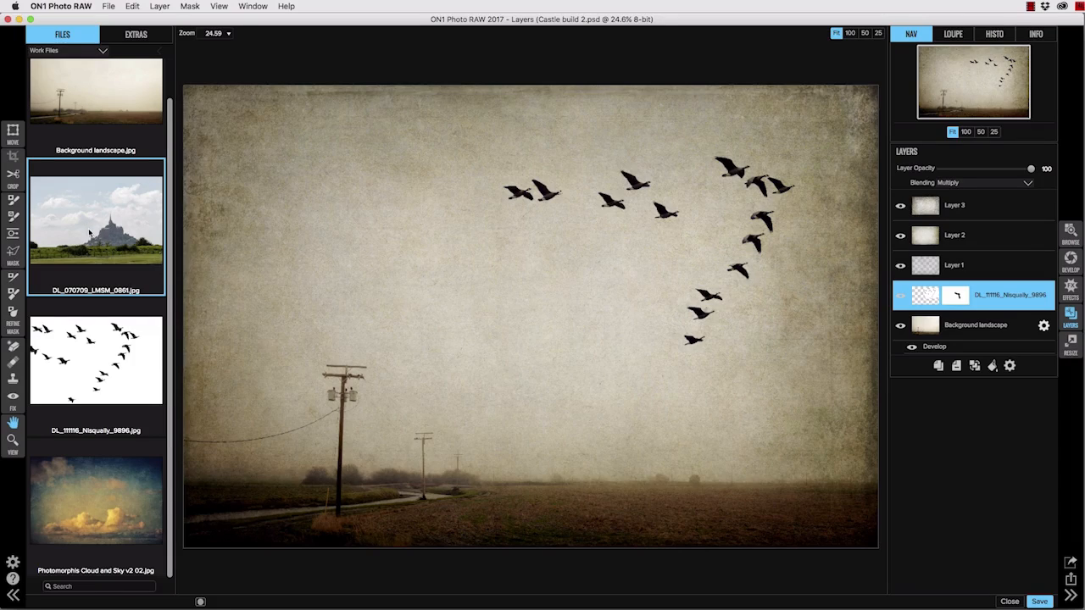
left_click_drag(89, 234, 718, 456)
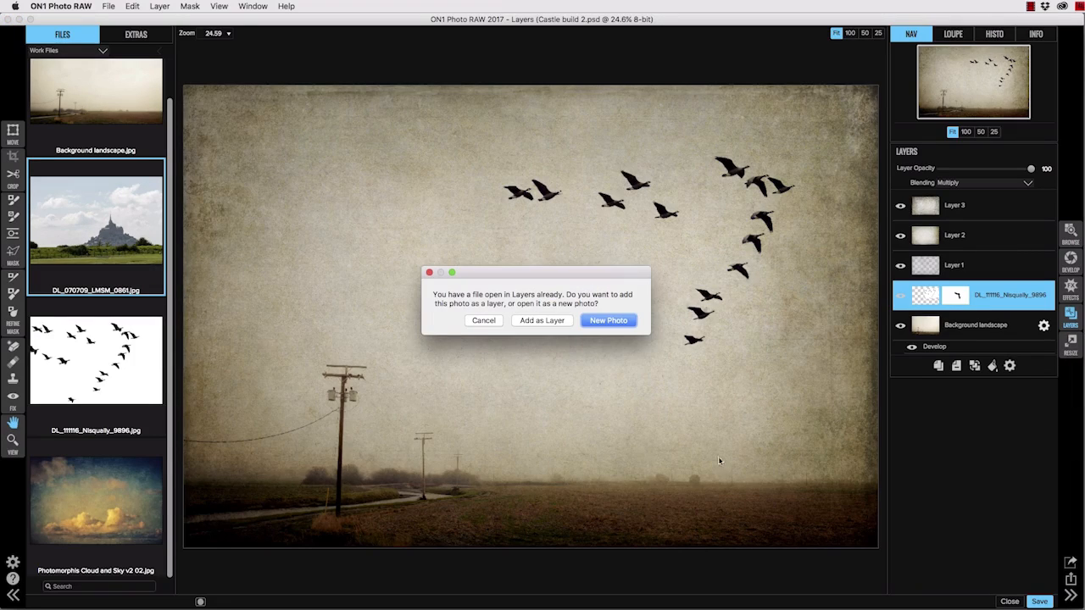
left_click(554, 321)
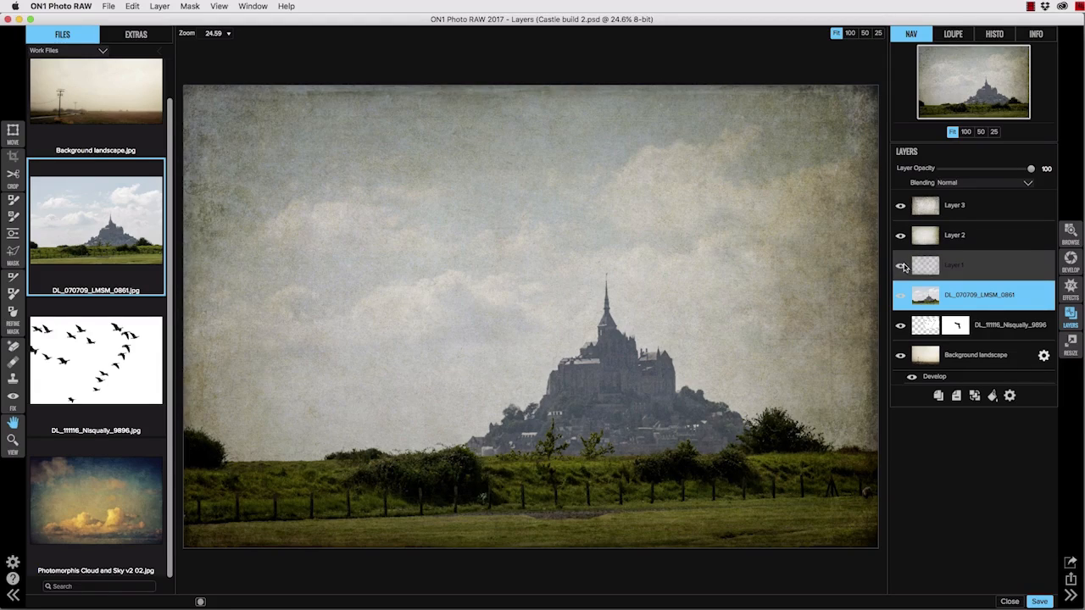
Hide texture Layers 1, 2 and 3 and set the castle layer's blending mode to Multiply
left_click(902, 265)
left_click(902, 238)
left_click(901, 207)
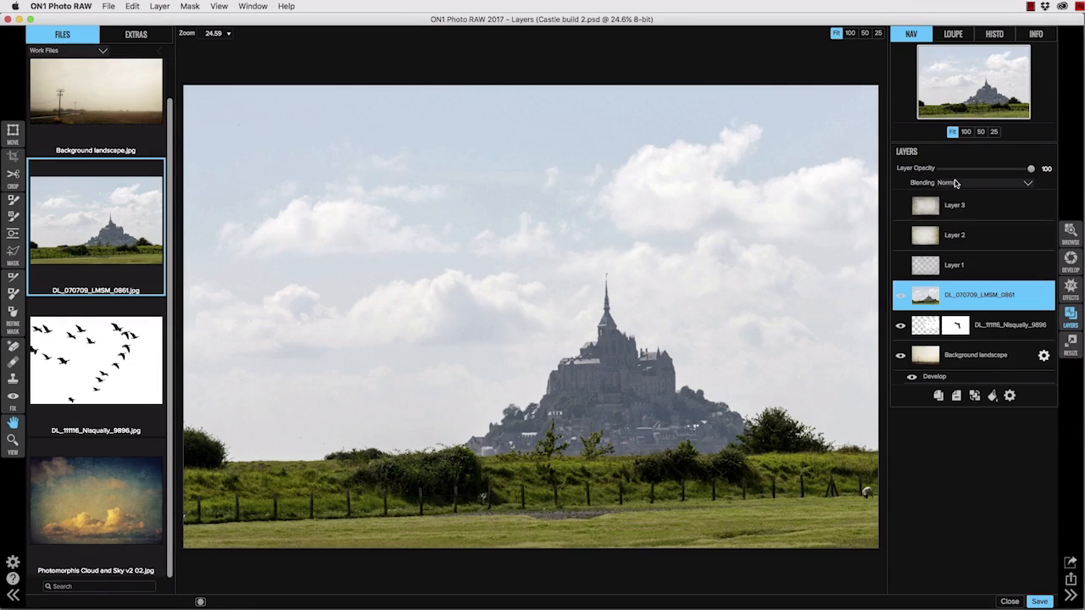
left_click(957, 182)
left_click(962, 216)
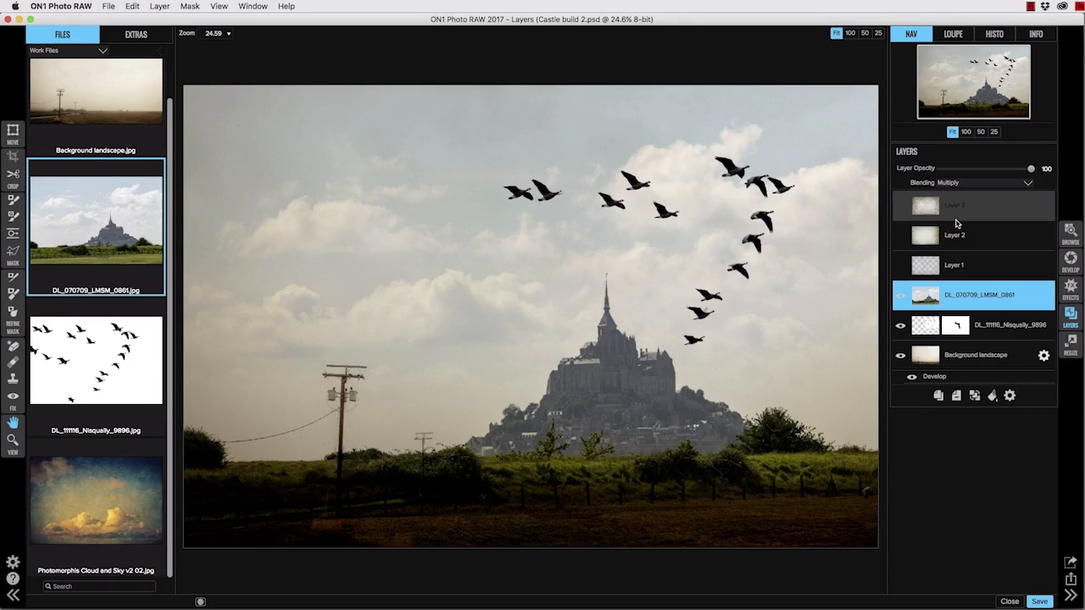
Scale the castle layer to about 3145 × 2097 and position it over the horizon of the field
key("v")
left_click_drag(674, 395, 672, 420)
left_click_drag(869, 117, 874, 214)
left_click_drag(807, 198, 746, 232)
left_click_drag(693, 358, 695, 387)
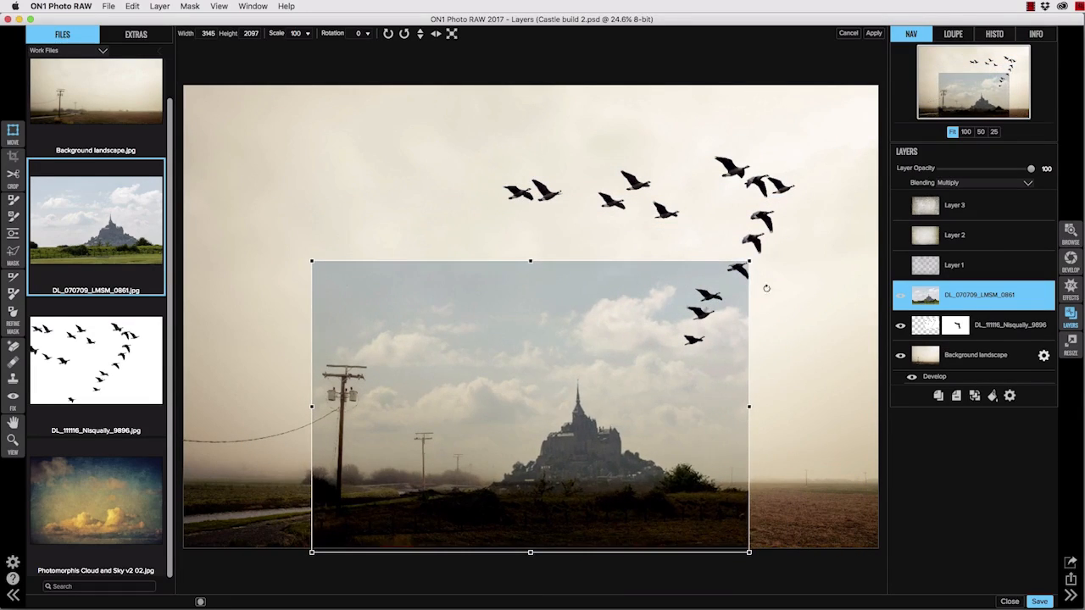
Refine the castle layer to about 3113 × 2075 with a slight clockwise rotation, align it to the horizon and apply the transformation
left_click_drag(750, 262, 745, 264)
left_click_drag(700, 405, 685, 403)
left_click_drag(753, 382, 756, 388)
left_click_drag(575, 480, 572, 475)
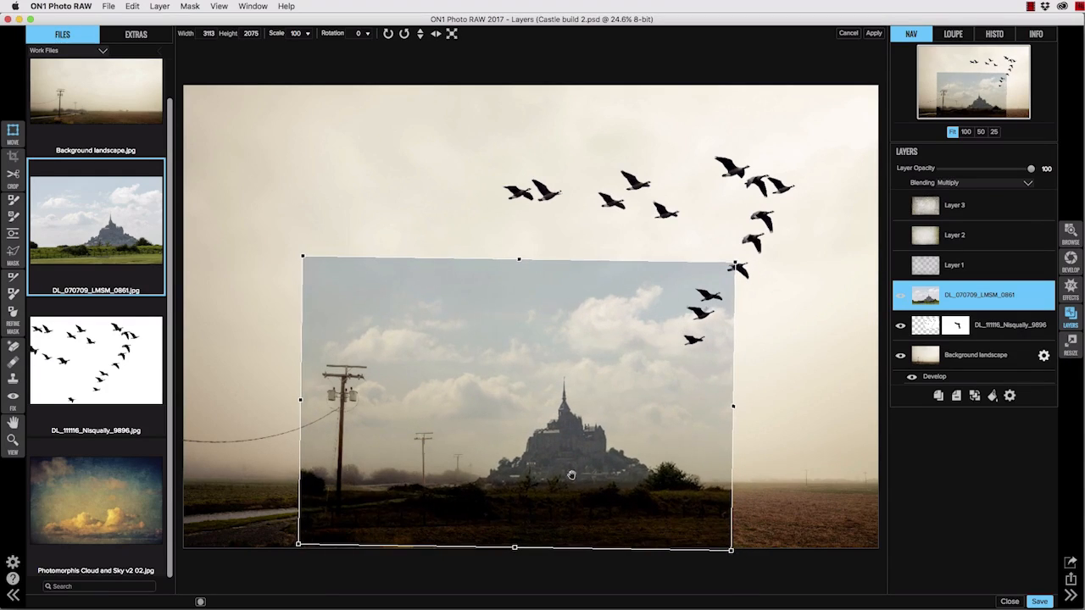
left_click(874, 33)
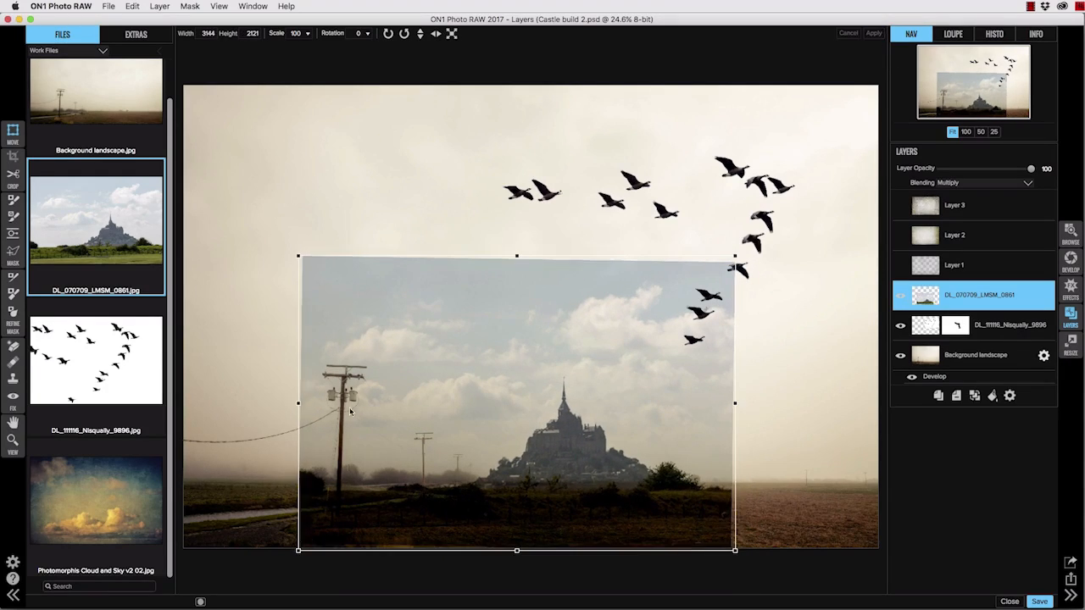
Clone nearby sky and hillside over the large bush beside the castle hill, using the Clone Stamp at size 80 and 100% zoom
left_click(14, 380)
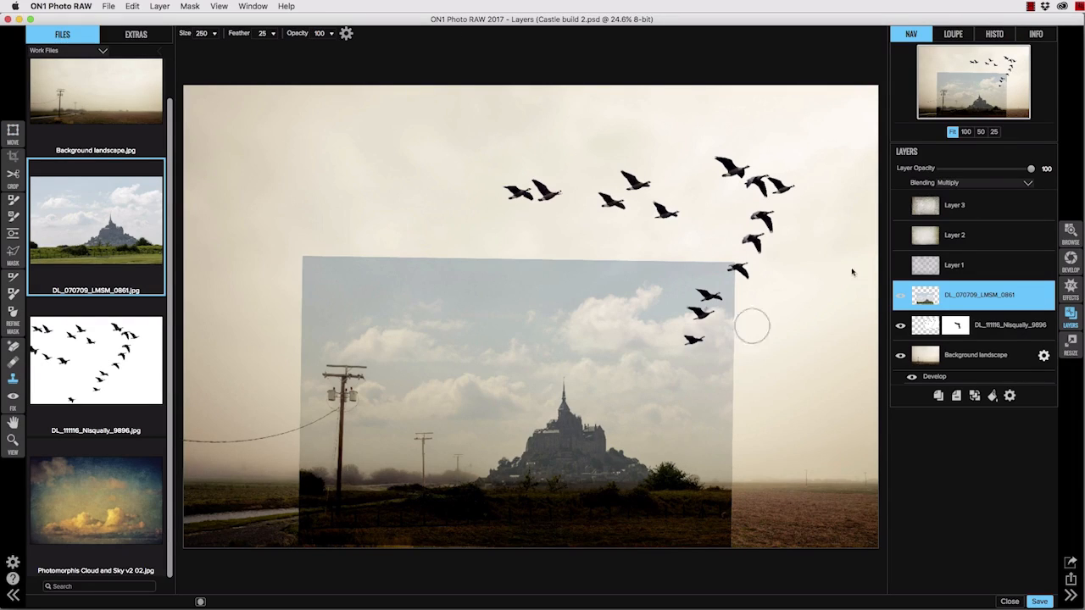
left_click(966, 132)
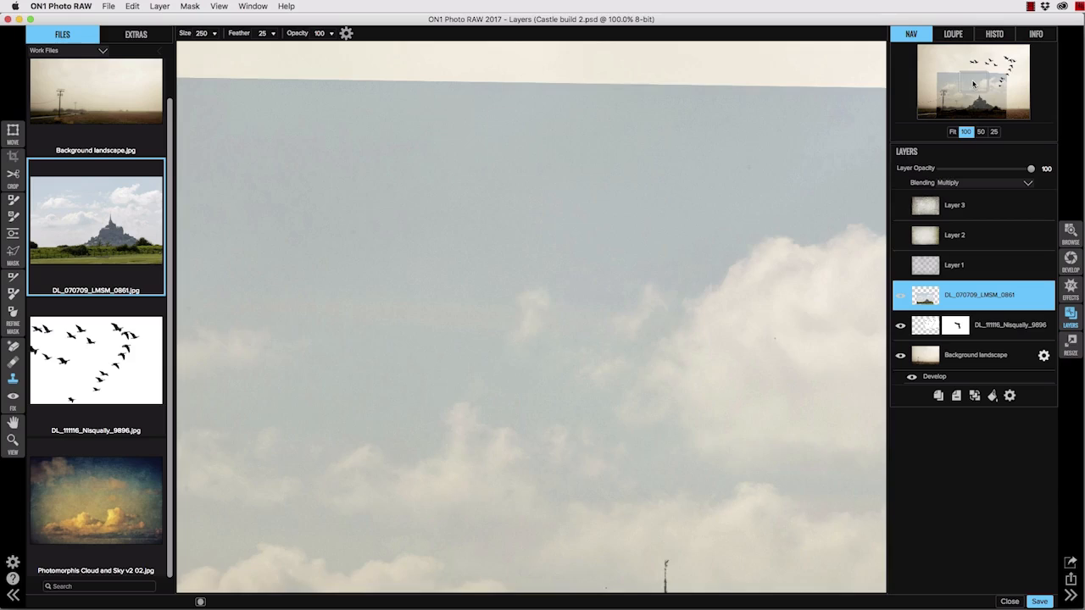
mouse_move(973, 83)
left_mouse_down()
mouse_move(997, 106)
mouse_move(981, 105)
left_mouse_up()
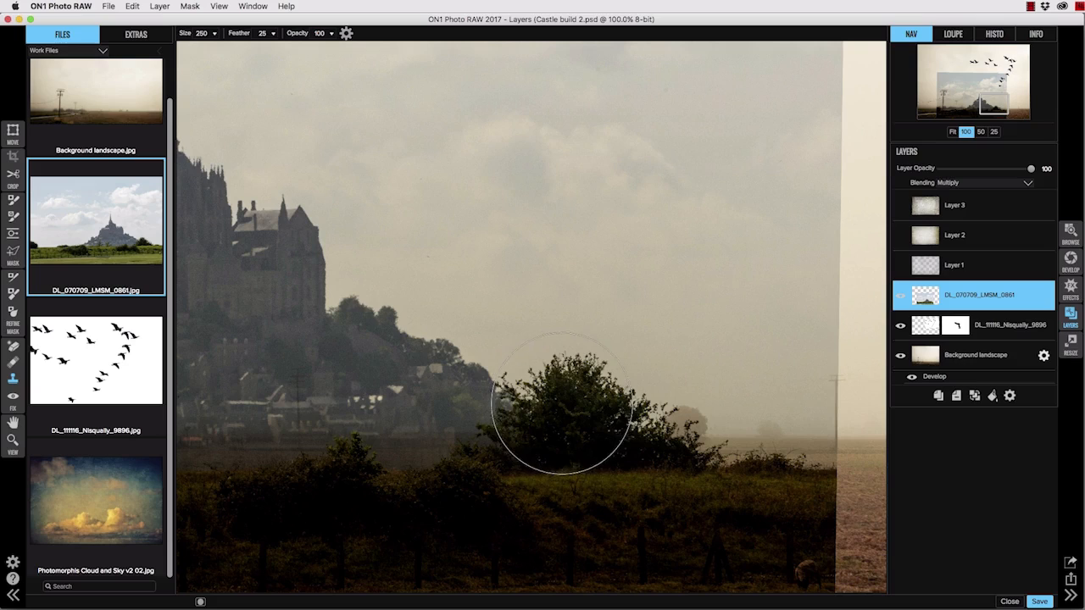
key("bracketleft")
key("bracketleft")
key("bracketleft")
key("bracketleft")
key("bracketleft")
key("bracketleft")
key("bracketleft")
key("bracketleft")
key("bracketleft")
key("bracketleft")
key("bracketleft")
key("bracketleft")
key("bracketleft")
key("bracketleft")
key("bracketleft")
key("bracketleft")
key("bracketleft")
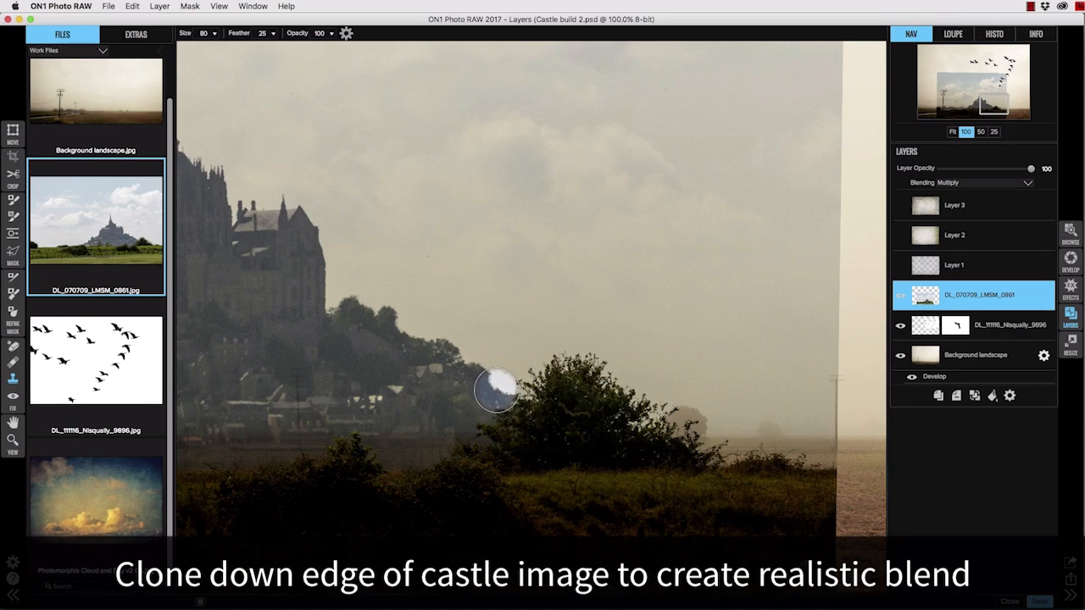
mouse_move(508, 398)
left_mouse_down()
mouse_move(504, 390)
mouse_move(529, 395)
mouse_move(515, 417)
left_mouse_up()
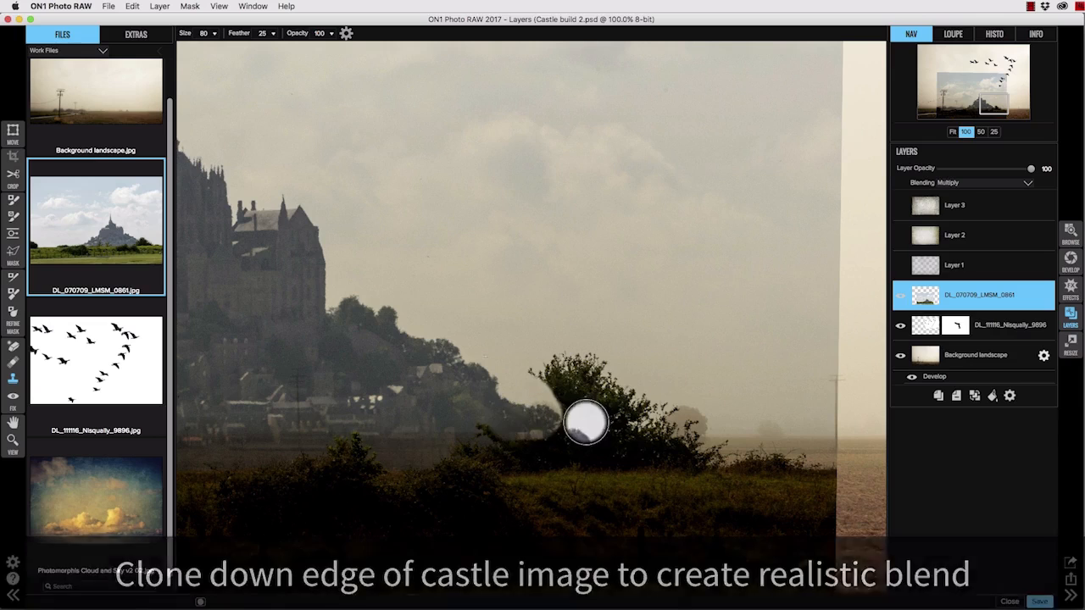
left_click(539, 329, "alt")
mouse_move(548, 367)
left_mouse_down()
mouse_move(583, 359)
mouse_move(681, 418)
mouse_move(624, 414)
mouse_move(572, 383)
mouse_move(557, 390)
mouse_move(581, 418)
left_mouse_up()
left_click(371, 312, "alt")
left_click(480, 371, "alt")
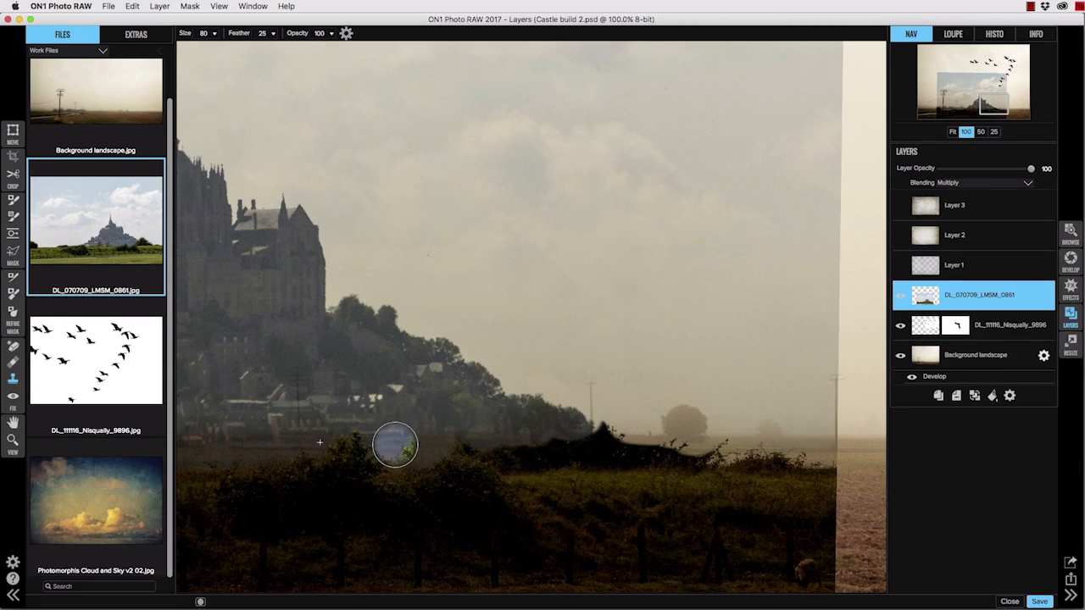
Clone over the tree branches rising in front of the castle hill, using the Clone Stamp at sizes 50 and 25
key("bracketleft")
key("bracketleft")
key("bracketleft")
left_click_drag(326, 424, 702, 415)
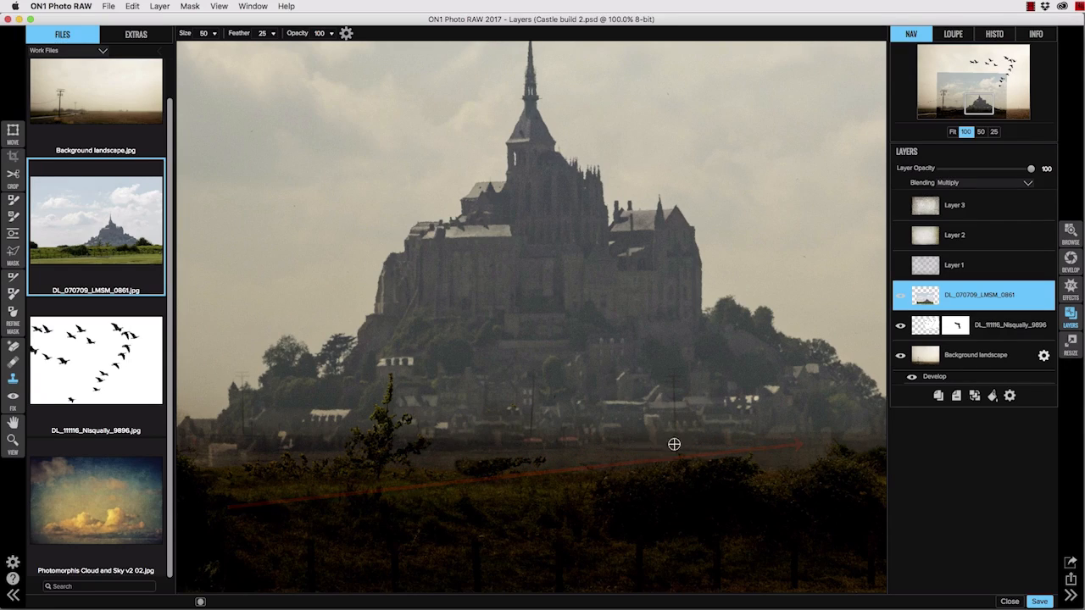
left_click(518, 440, "alt")
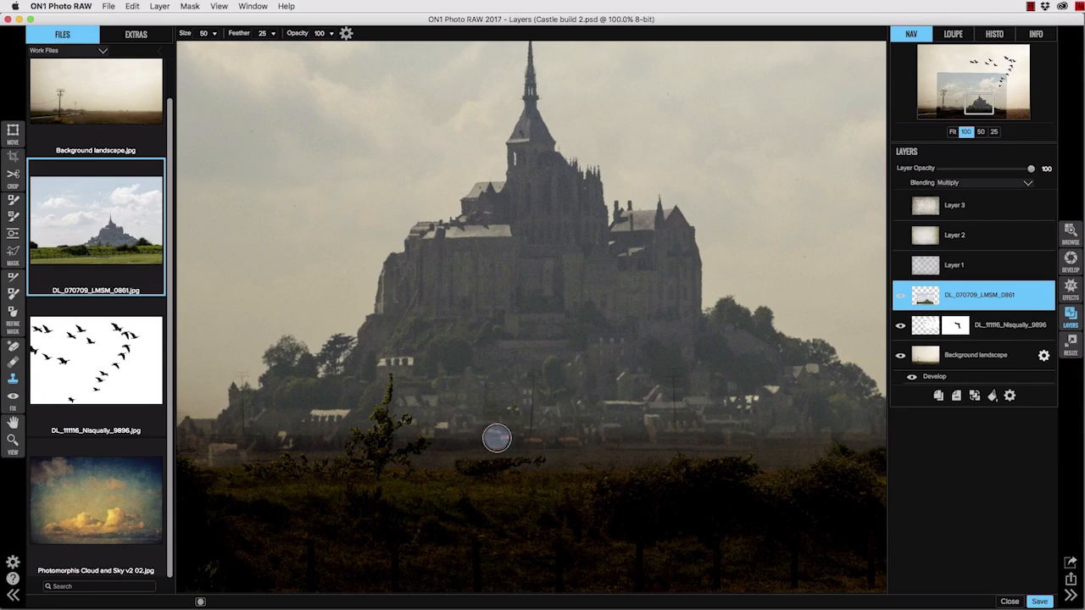
left_click_drag(404, 444, 385, 433)
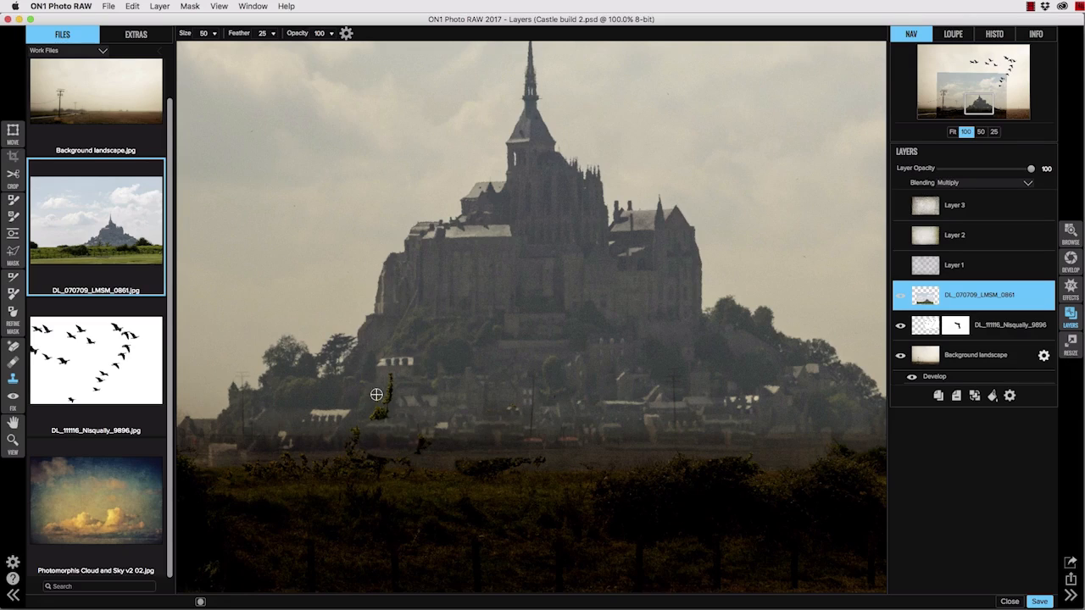
left_click_drag(375, 387, 387, 382)
key("bracketleft")
mouse_move(390, 387)
left_mouse_down()
mouse_move(383, 412)
mouse_move(392, 397)
left_mouse_up()
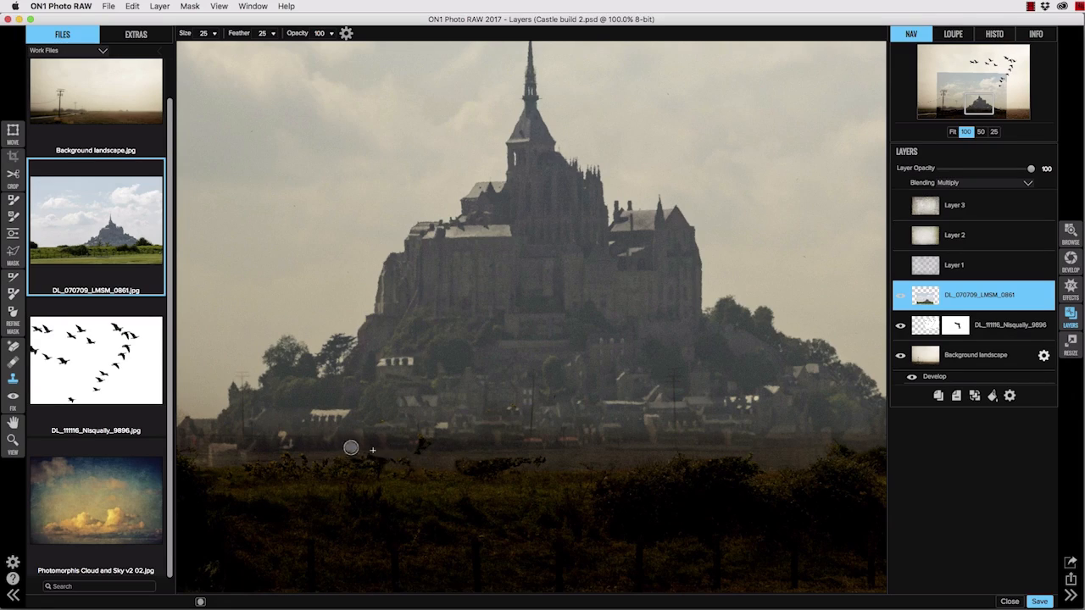
Clone sky over the dark bushes at both ends of the castle layer's horizon with the Clone Stamp at size 175
scroll(440, 395, "left", 5)
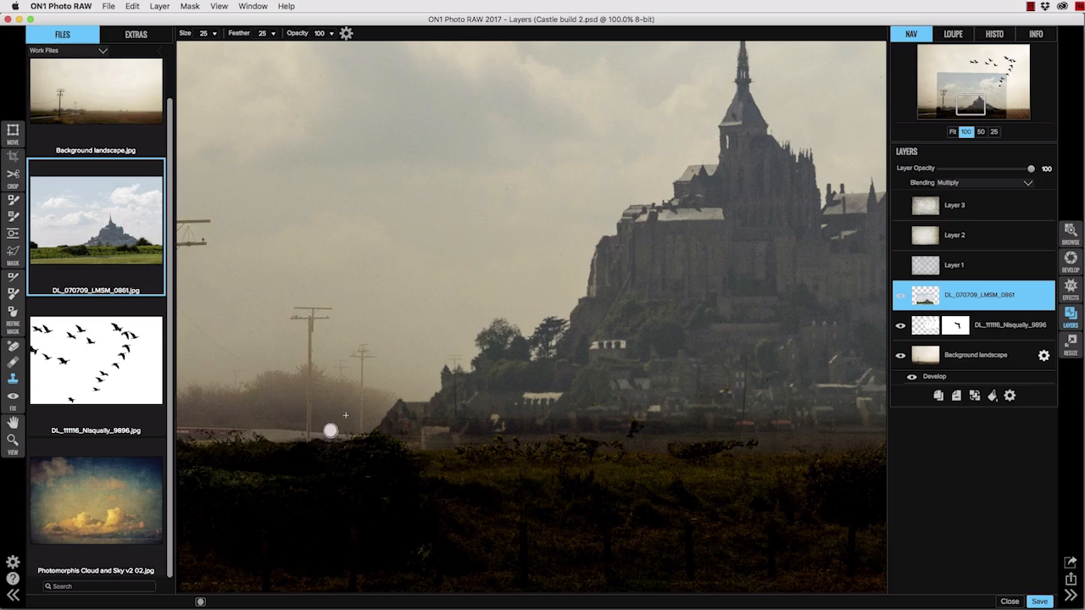
key("super+minus")
key("super+minus")
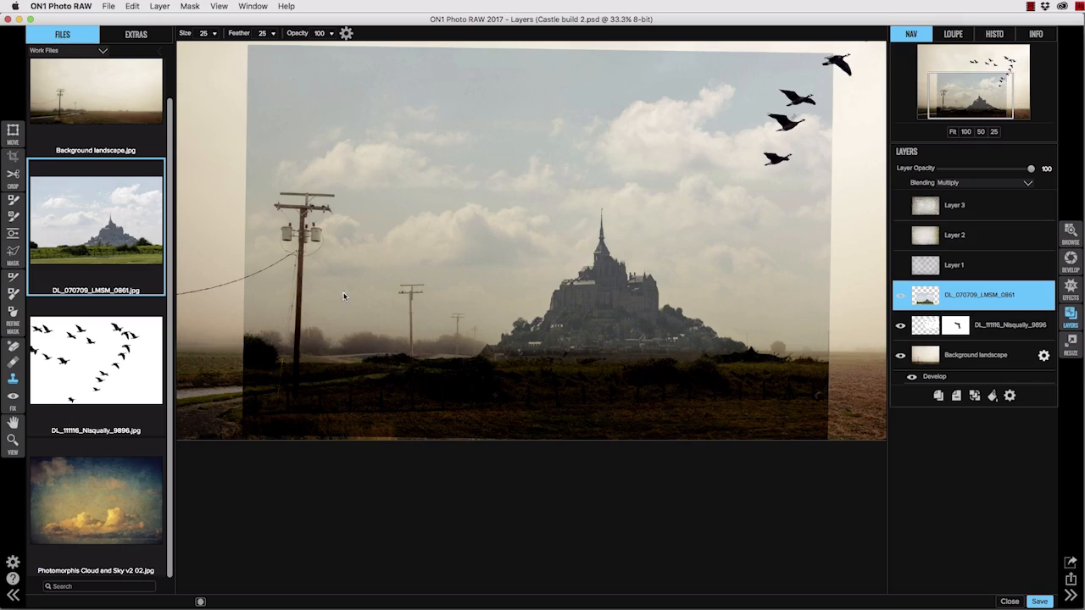
key("bracketright")
key("bracketright")
key("bracketright")
key("bracketright")
key("bracketright")
key("bracketright")
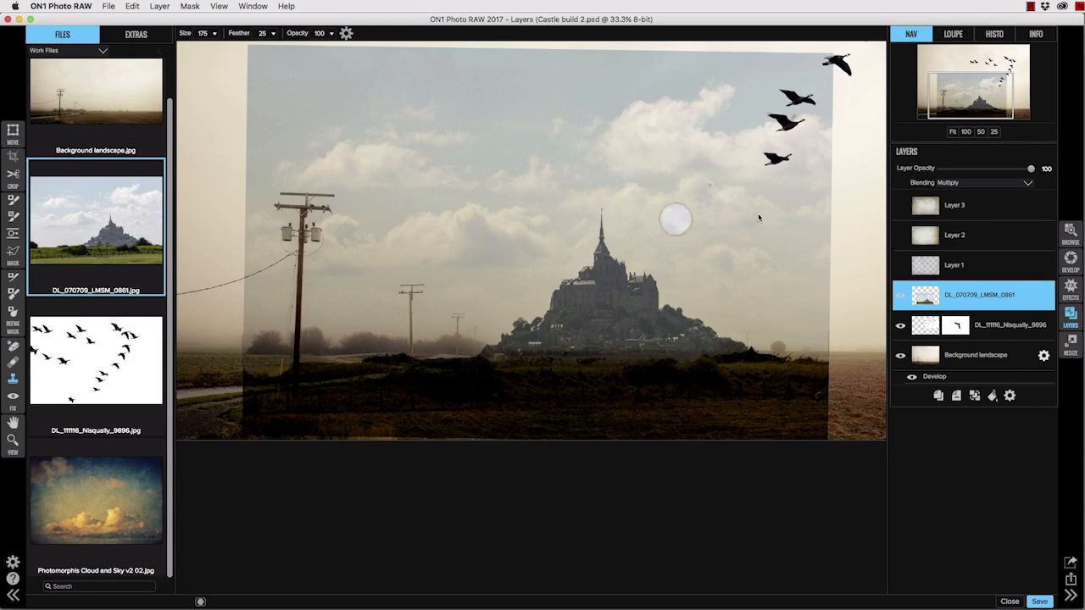
mouse_move(771, 314)
left_mouse_down()
mouse_move(765, 342)
mouse_move(810, 363)
left_mouse_up()
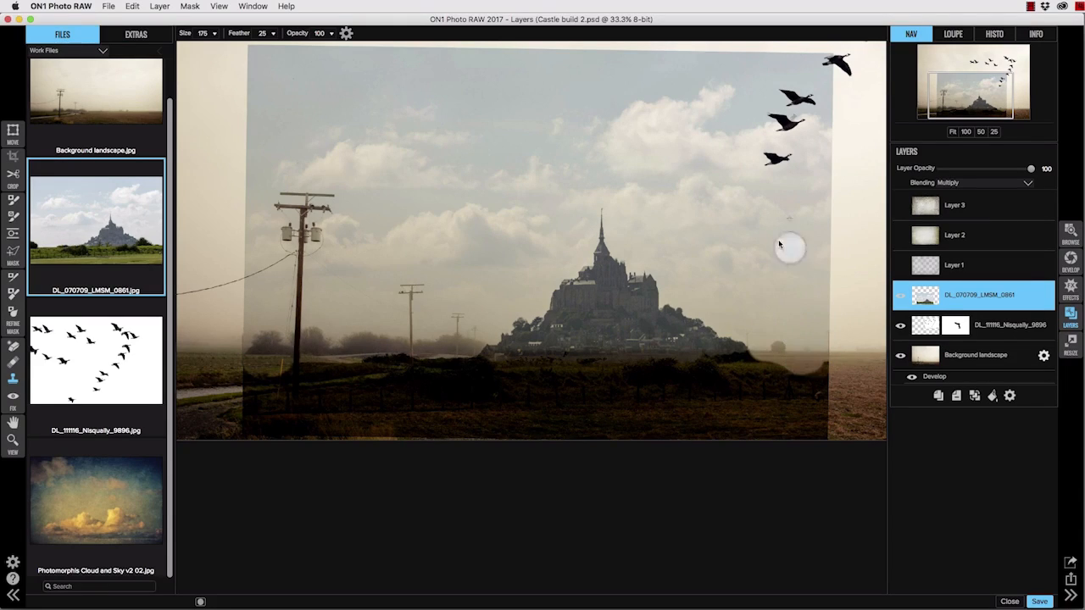
key("h")
key("super+0")
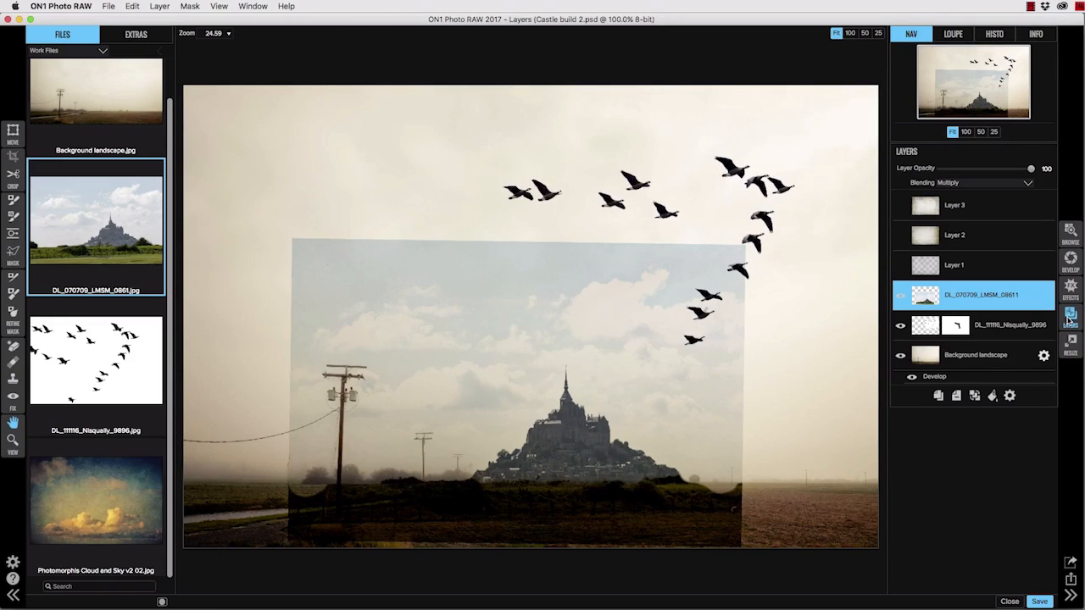
Brighten the castle layer in Develop with Exposure 0.15, Highlights 10, Whites 17 and Structure 2, and apply the adjustments
left_click(1070, 261)
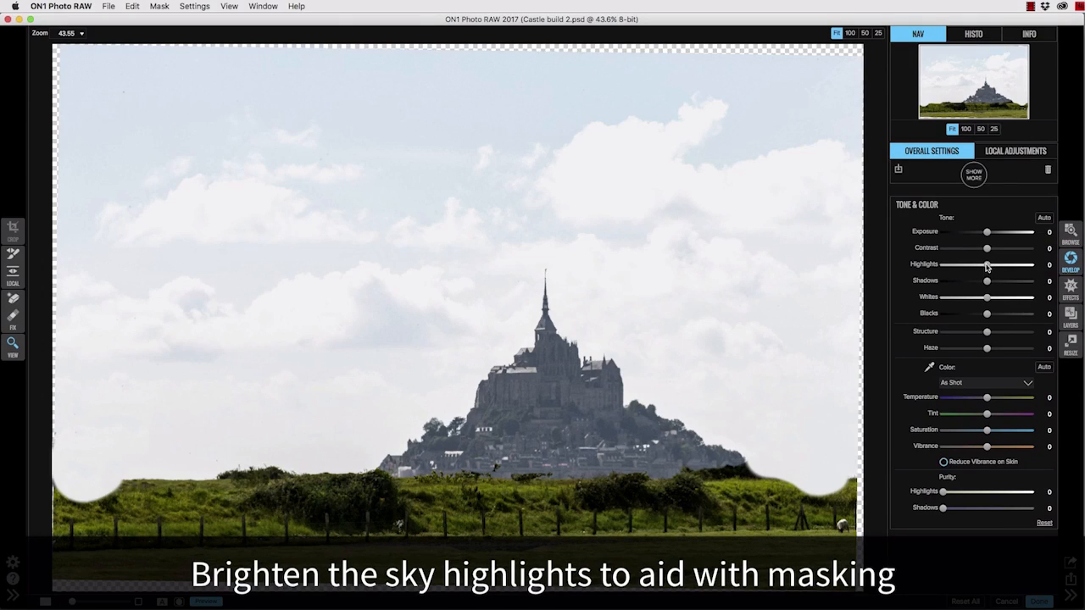
left_click_drag(989, 266, 1005, 299)
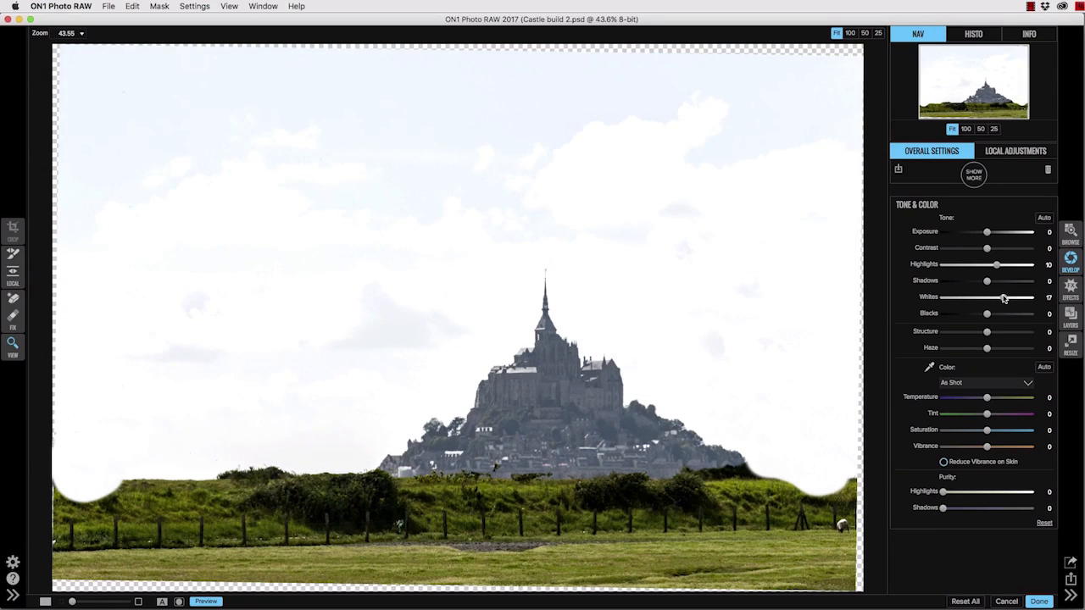
left_click_drag(990, 333, 992, 332)
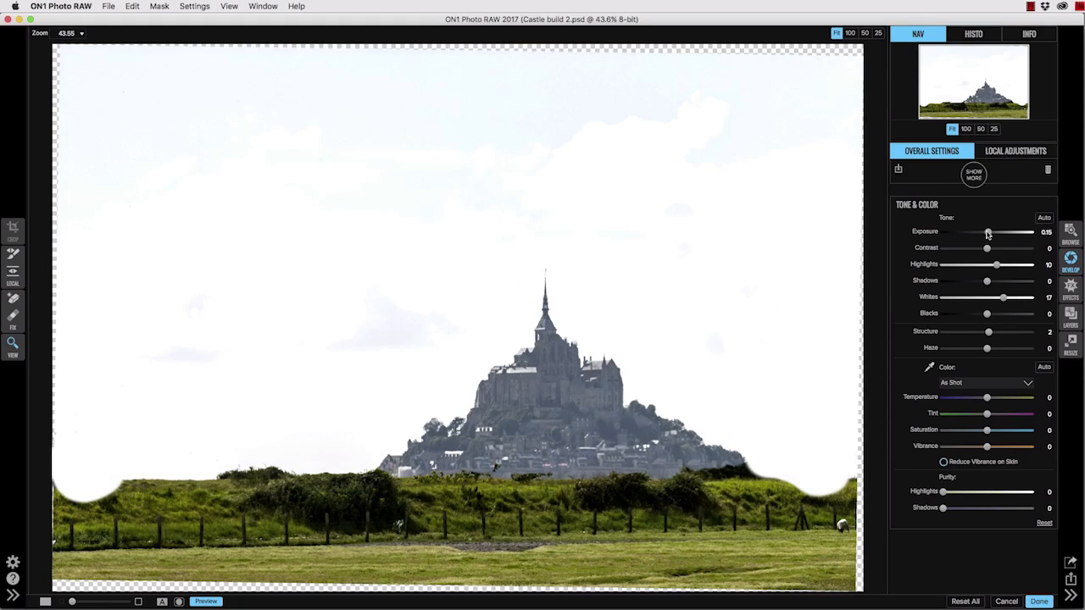
left_click(1039, 601)
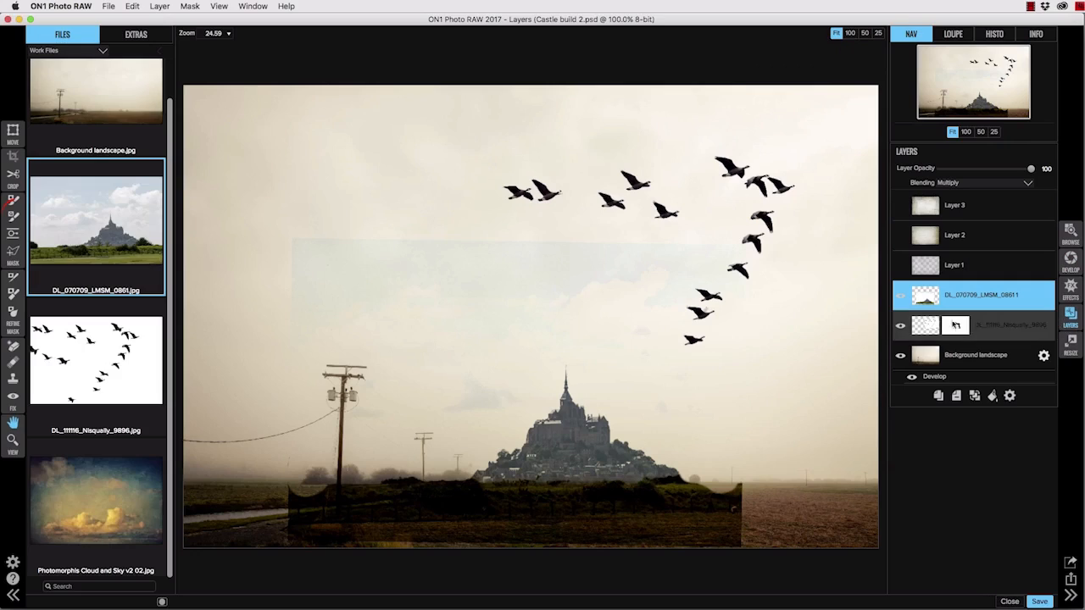
Mask out the sky around the castle with the quick mask brush in Paint Out mode at size 250
left_click(13, 215)
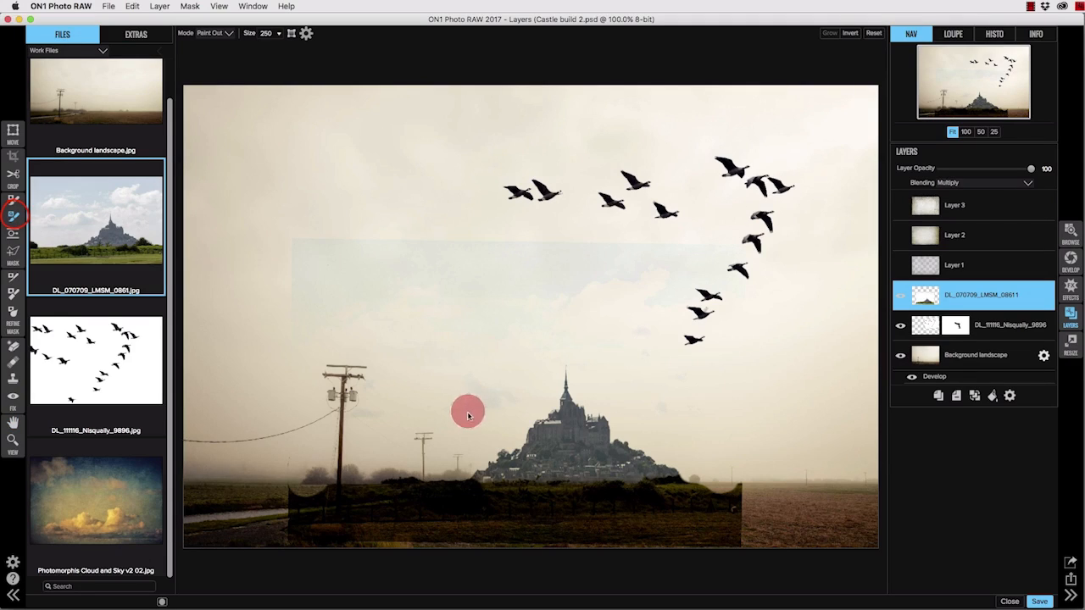
mouse_move(469, 414)
left_mouse_down()
mouse_move(588, 319)
mouse_move(713, 444)
left_mouse_up()
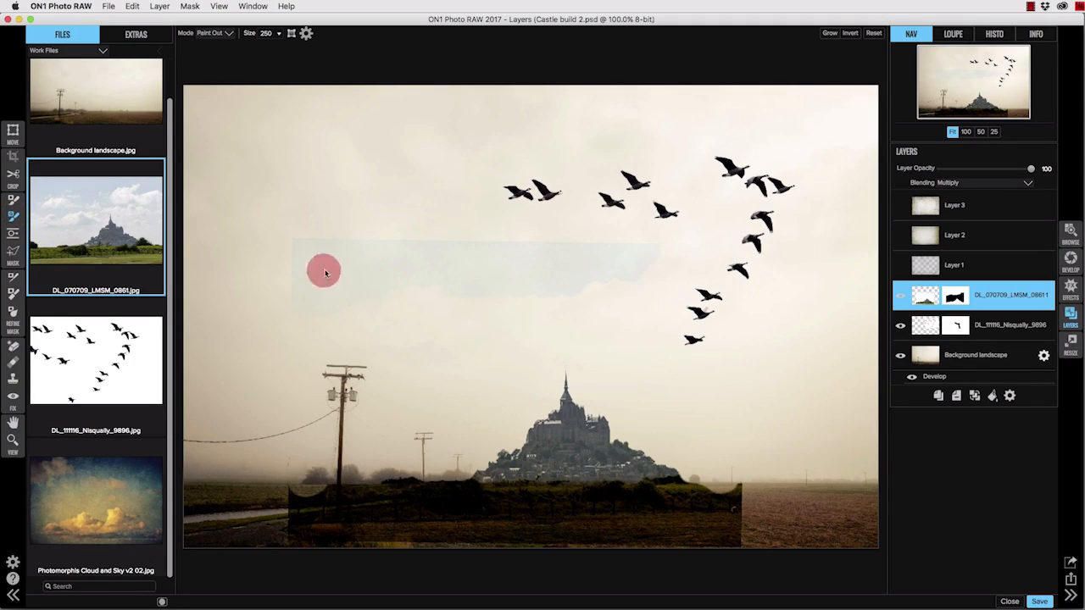
mouse_move(324, 270)
left_mouse_down()
mouse_move(622, 273)
mouse_move(381, 308)
left_mouse_up()
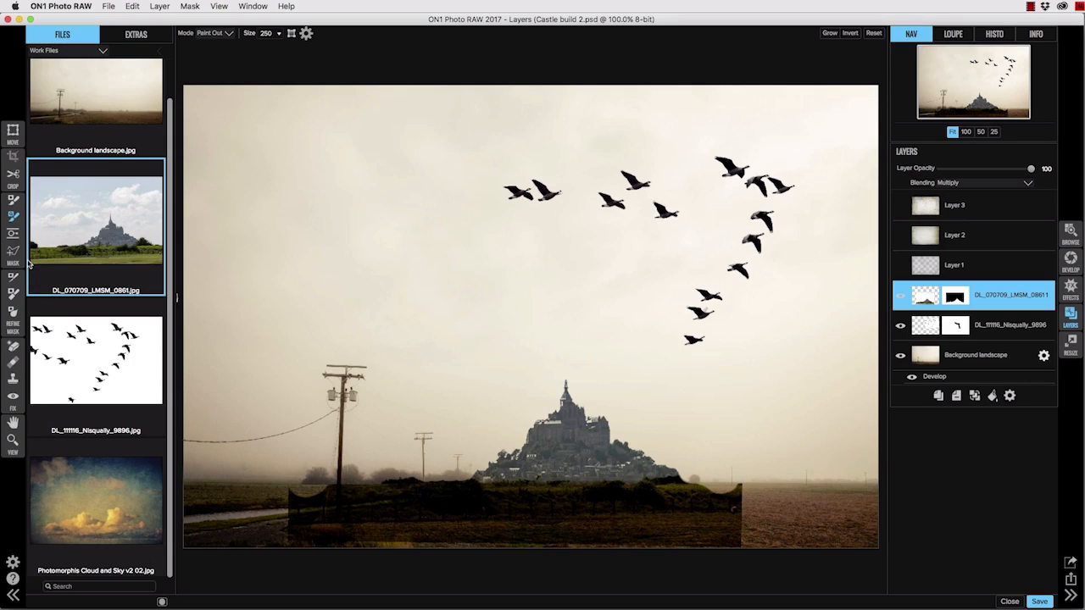
Add a Linear Bottom gradient mask to the castle layer and position it across the castle's base to hide the foreground field
left_click(12, 234)
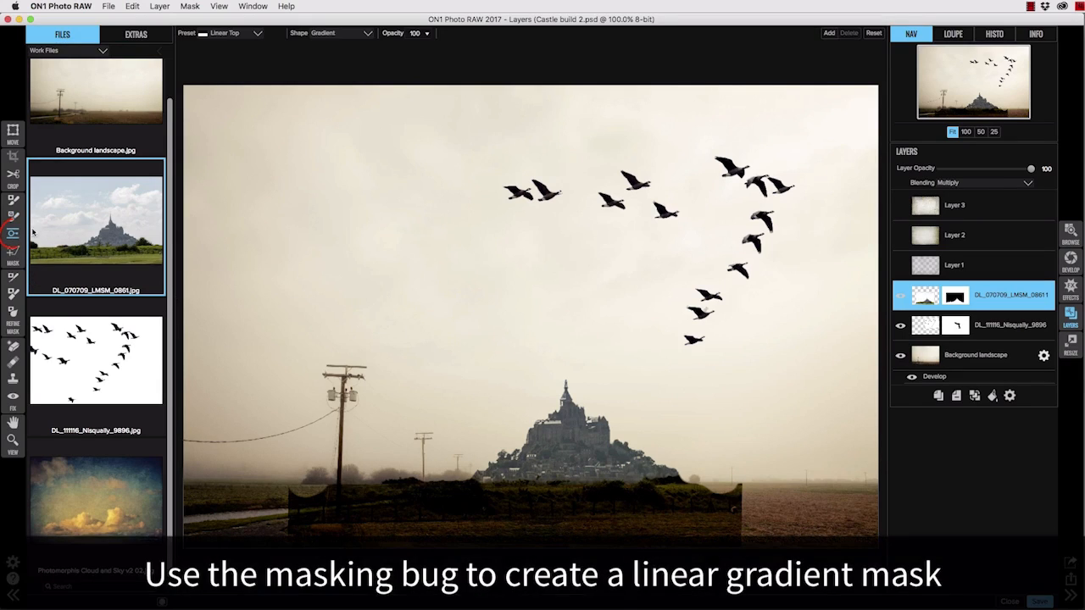
left_click(225, 32)
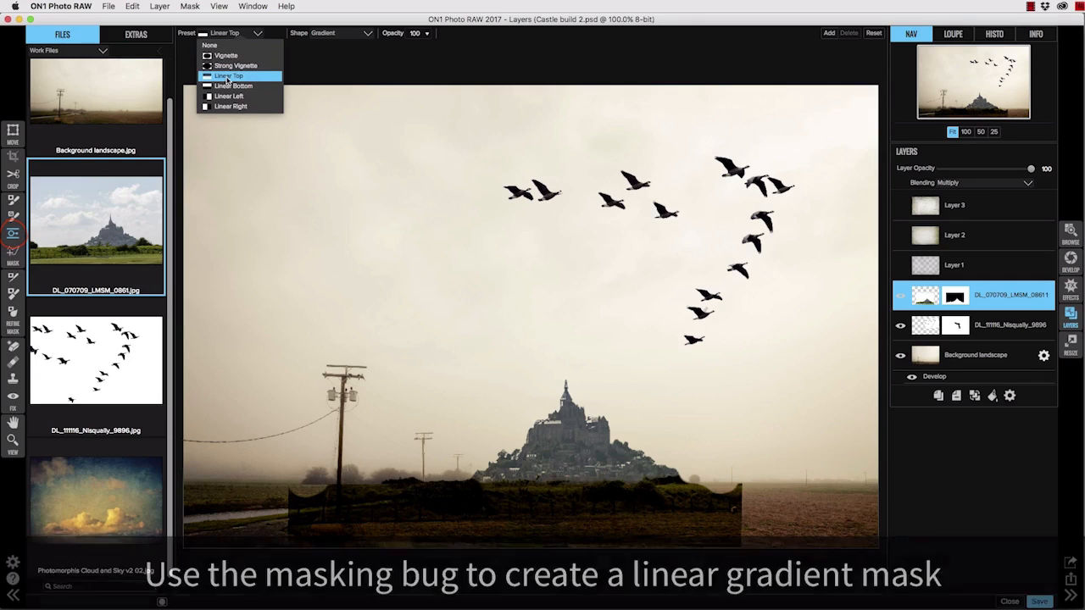
left_click(229, 77)
left_click(226, 33)
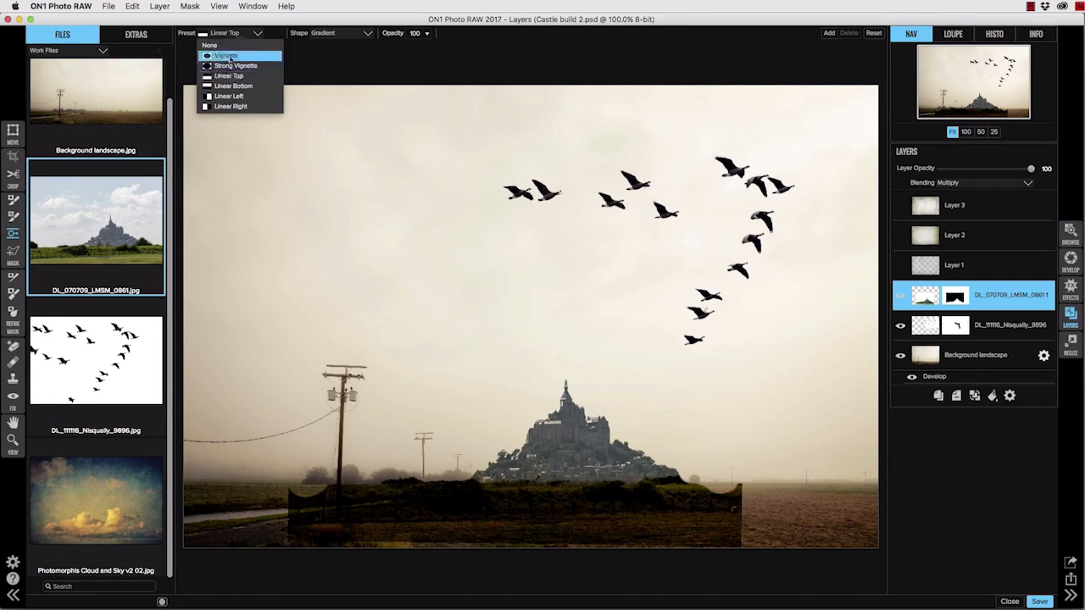
left_click(229, 85)
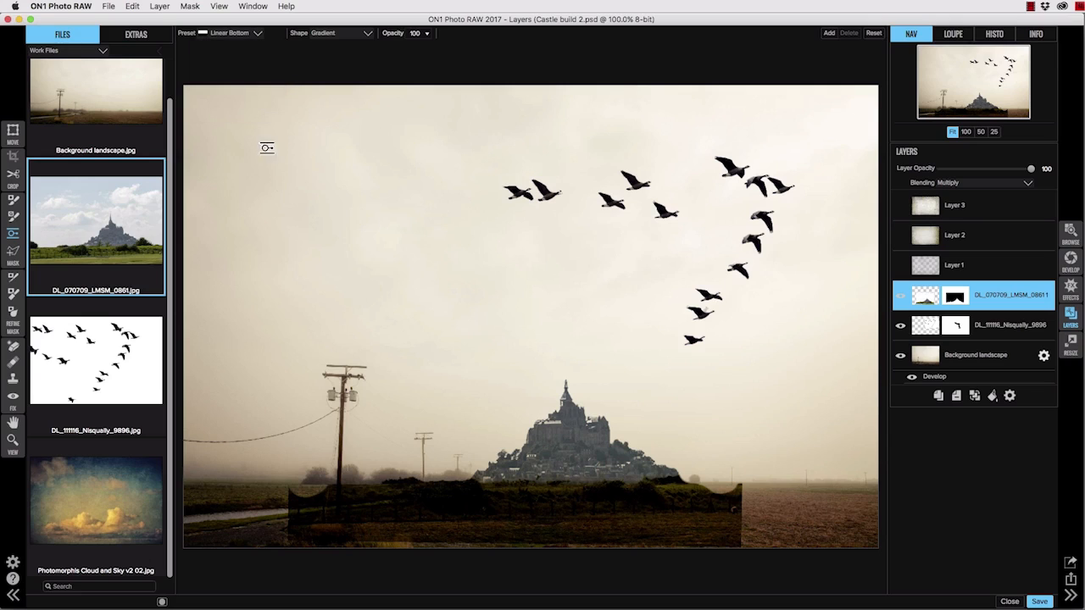
left_click(581, 484)
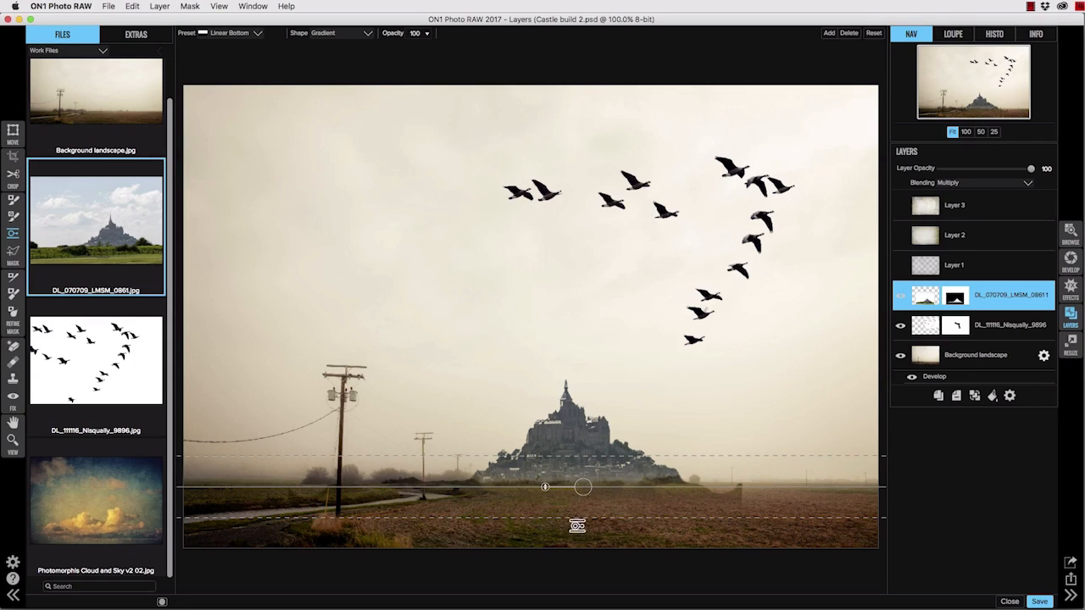
left_click_drag(583, 489, 584, 471)
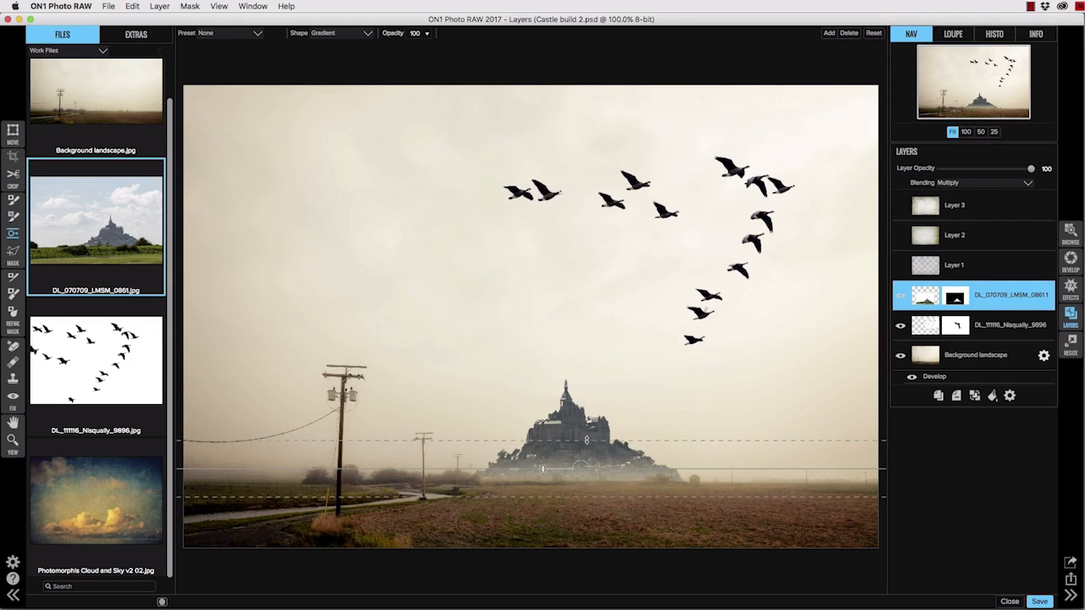
mouse_move(581, 473)
left_mouse_down()
mouse_move(580, 461)
mouse_move(577, 488)
left_mouse_up()
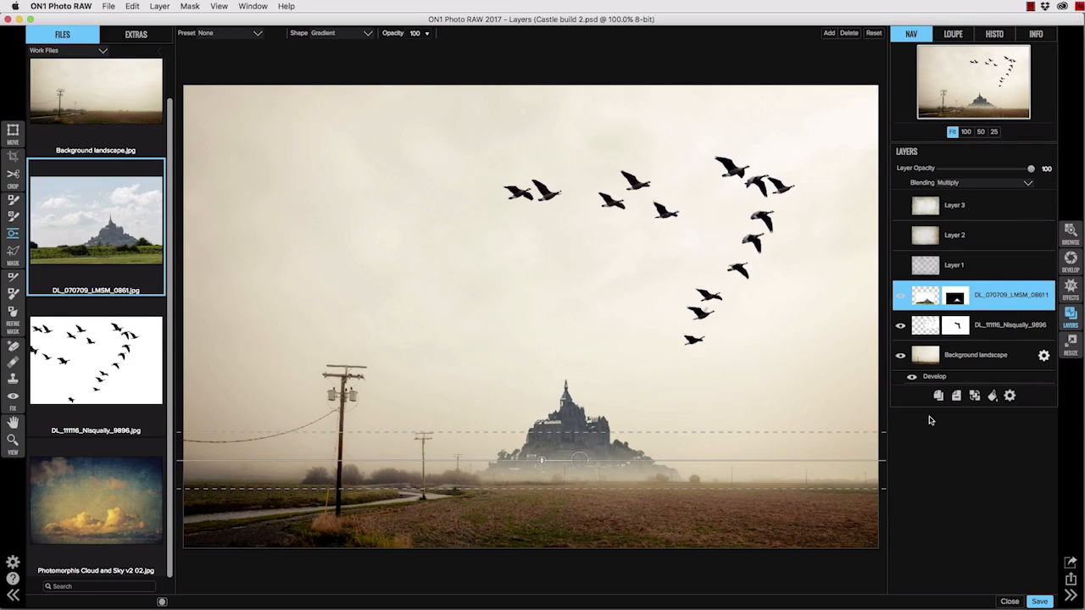
left_click(13, 421)
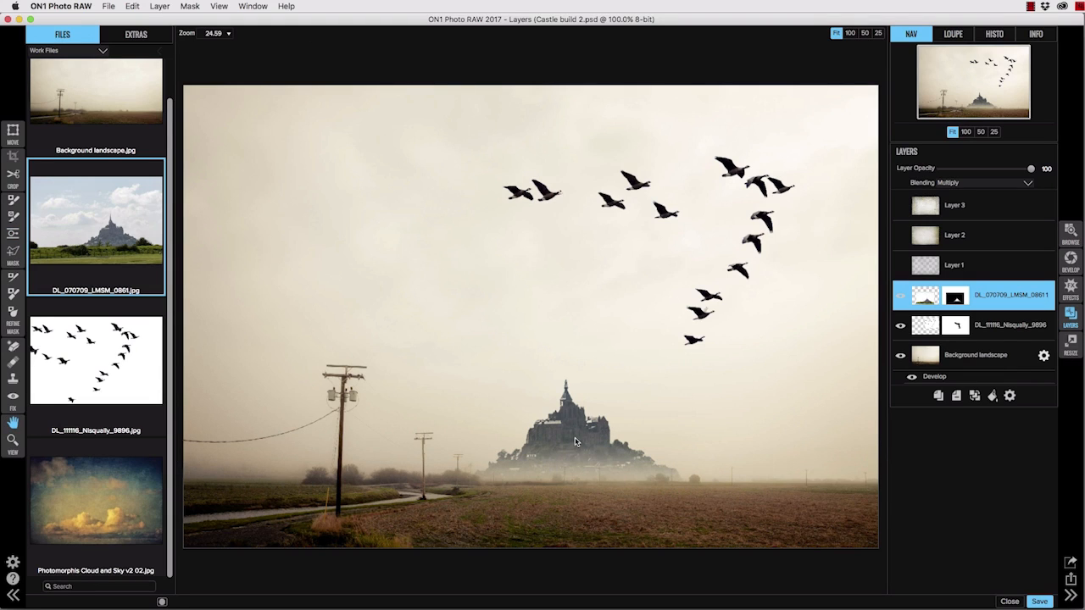
Restore the tip of the castle's spire on the mask with the masking brush in Paint In mode at size 20
key("b")
key("super+equal")
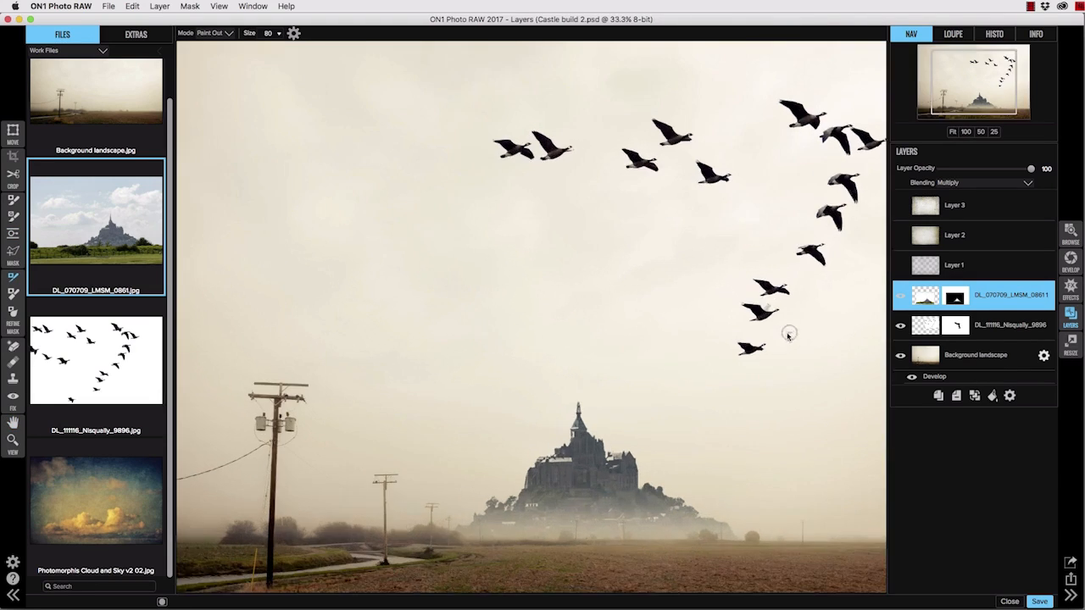
key("super+equal")
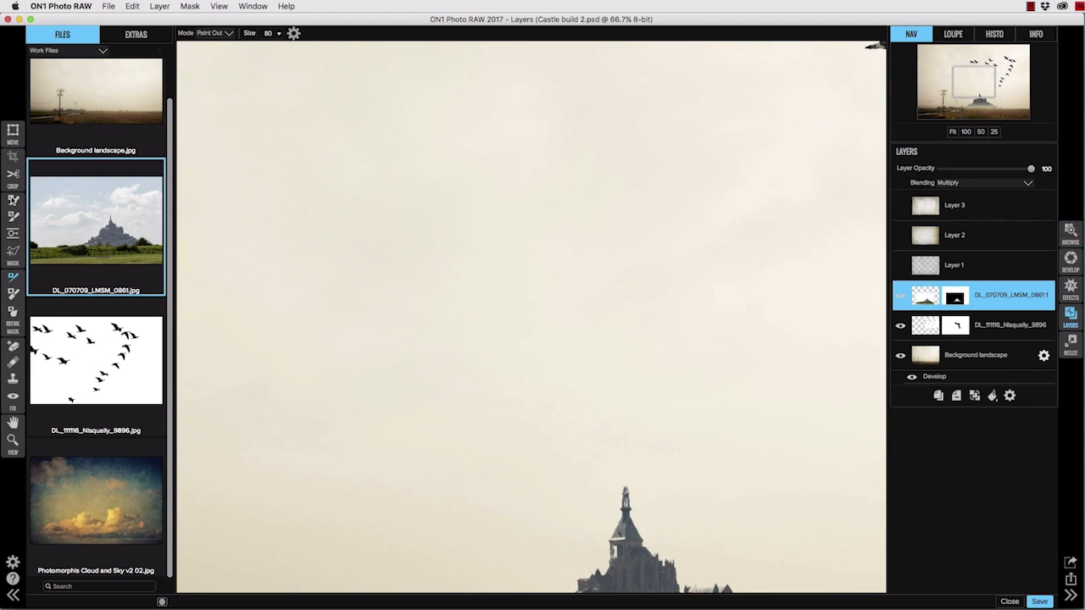
left_click(12, 200)
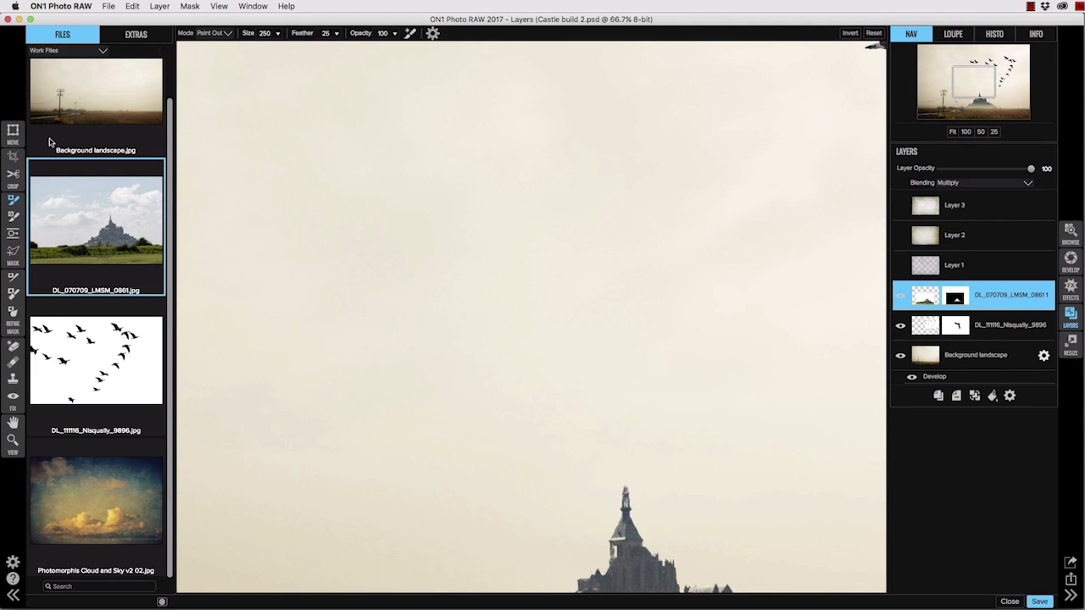
left_click(218, 36)
left_click(212, 44)
key("bracketleft")
key("bracketleft")
key("bracketleft")
key("bracketleft")
key("bracketleft")
key("bracketleft")
key("bracketleft")
key("bracketleft")
key("bracketleft")
key("bracketleft")
left_click_drag(624, 492, 627, 495)
Show texture Layers 1, 2 and 3 and view the whole composite
left_click(902, 267)
left_click(901, 236)
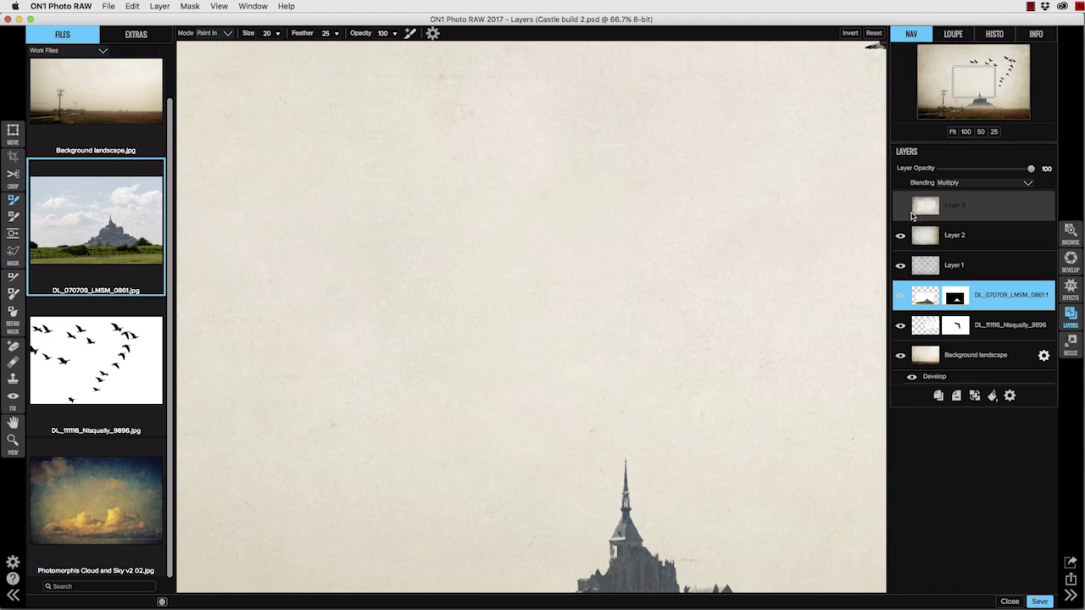
left_click(902, 207)
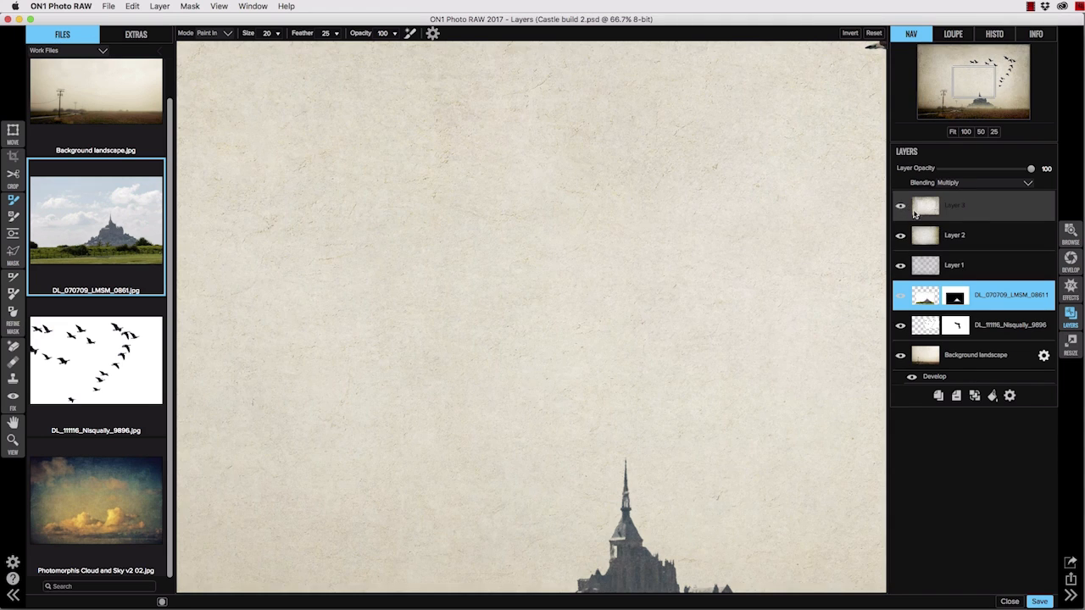
left_click(954, 132)
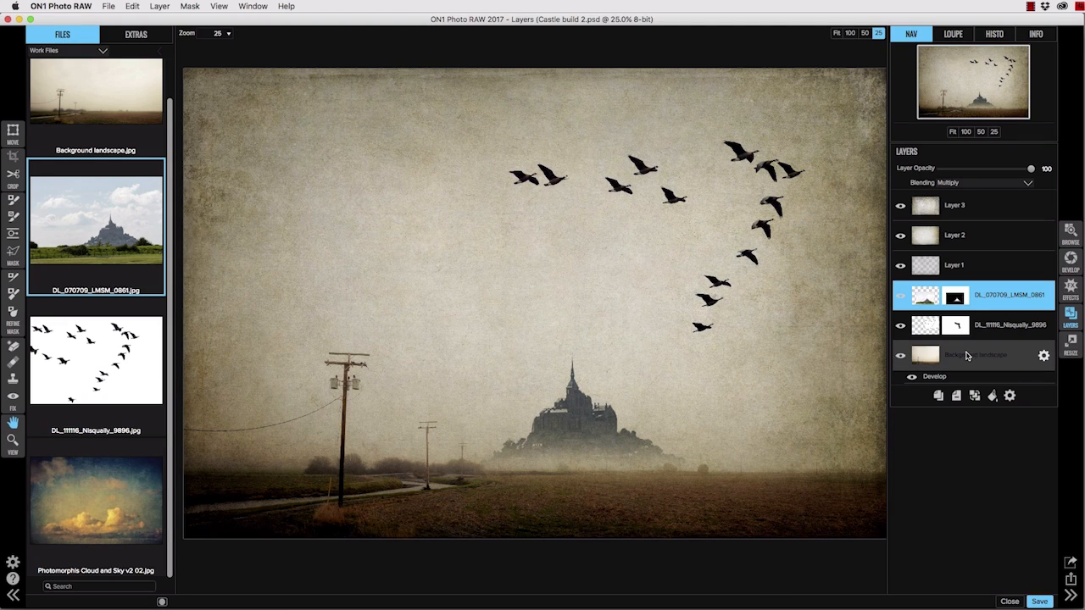
Duplicate the Background landscape layer, bake the copy's Develop settings into it and set its blending mode to Screen
left_click(925, 361)
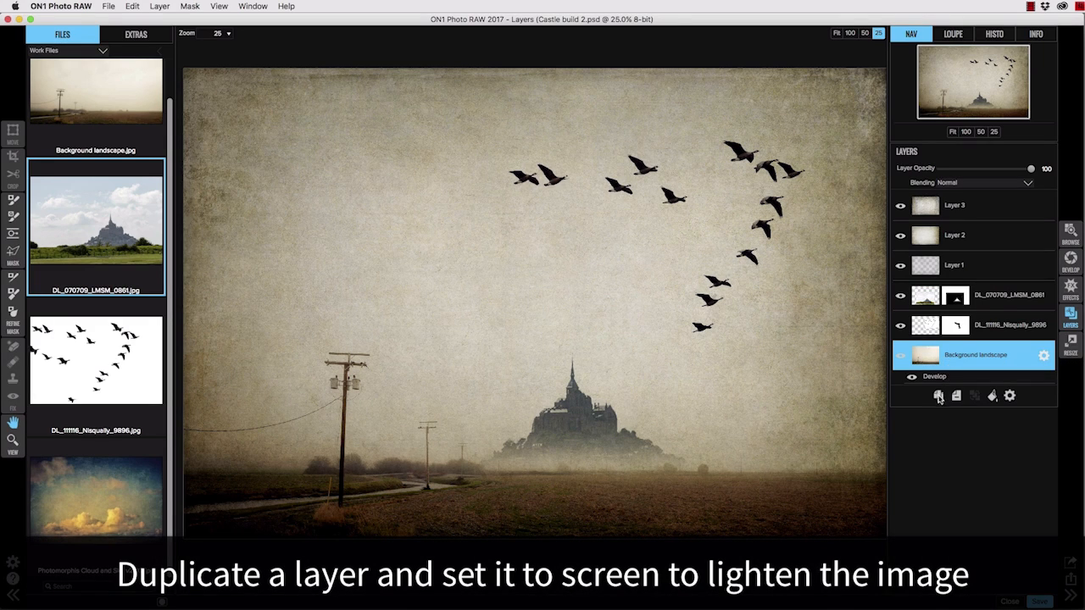
left_click(939, 396)
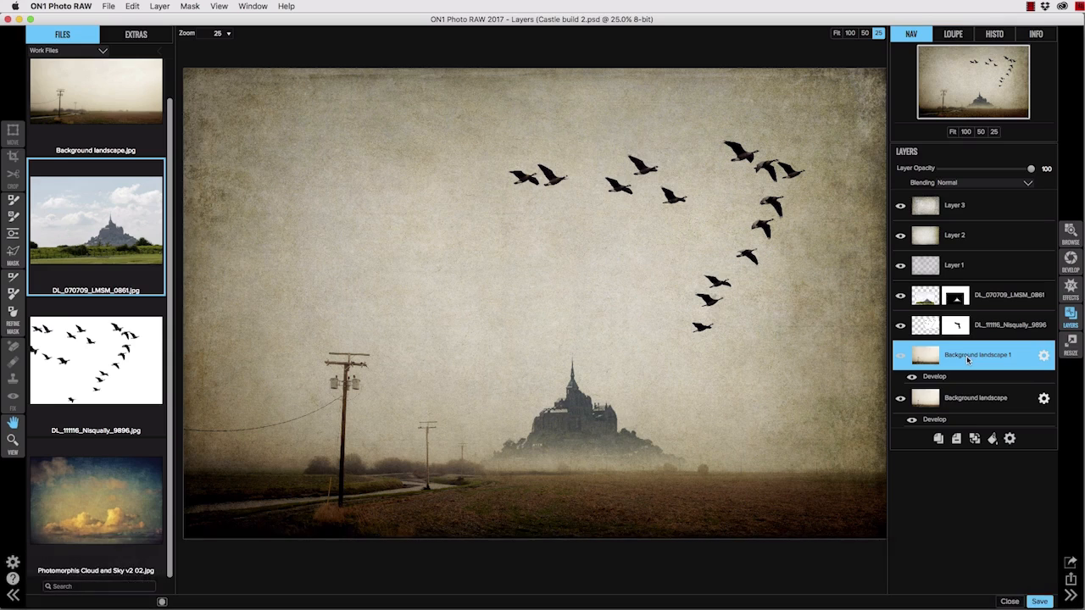
left_click(1010, 439)
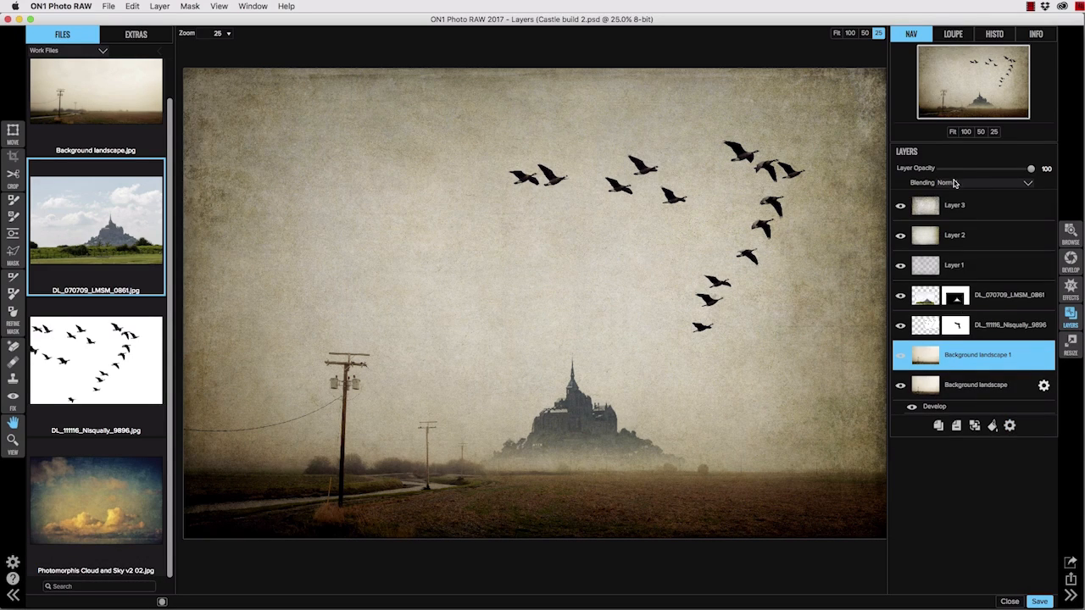
left_click(953, 183)
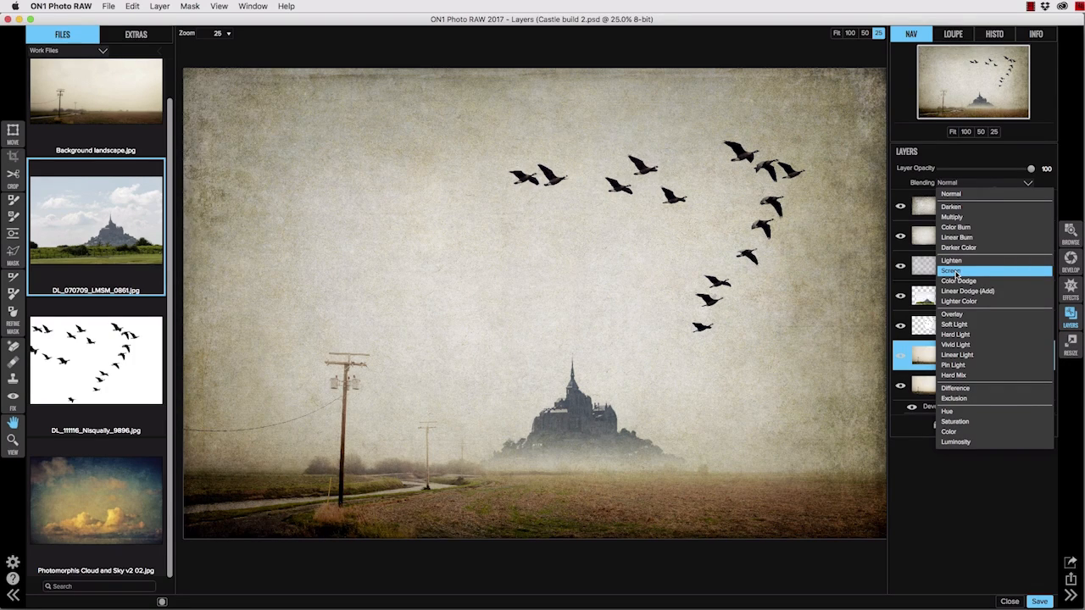
left_click(954, 272)
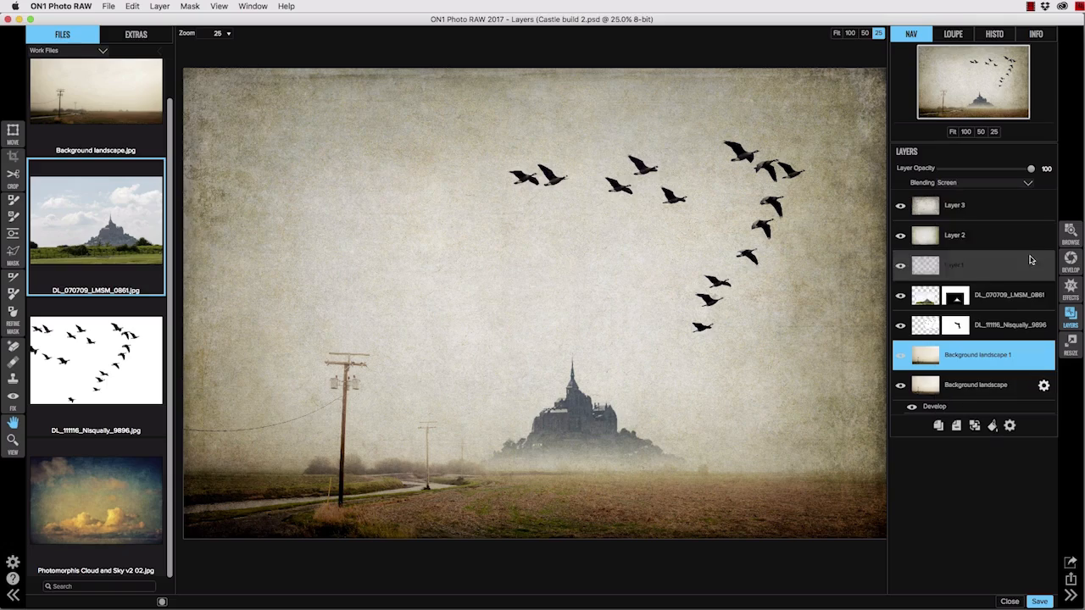
Lower the Background landscape 1 layer's opacity to 41 and compare the composite with texture Layers 1 and 2 hidden and shown
left_click_drag(1031, 169, 975, 183)
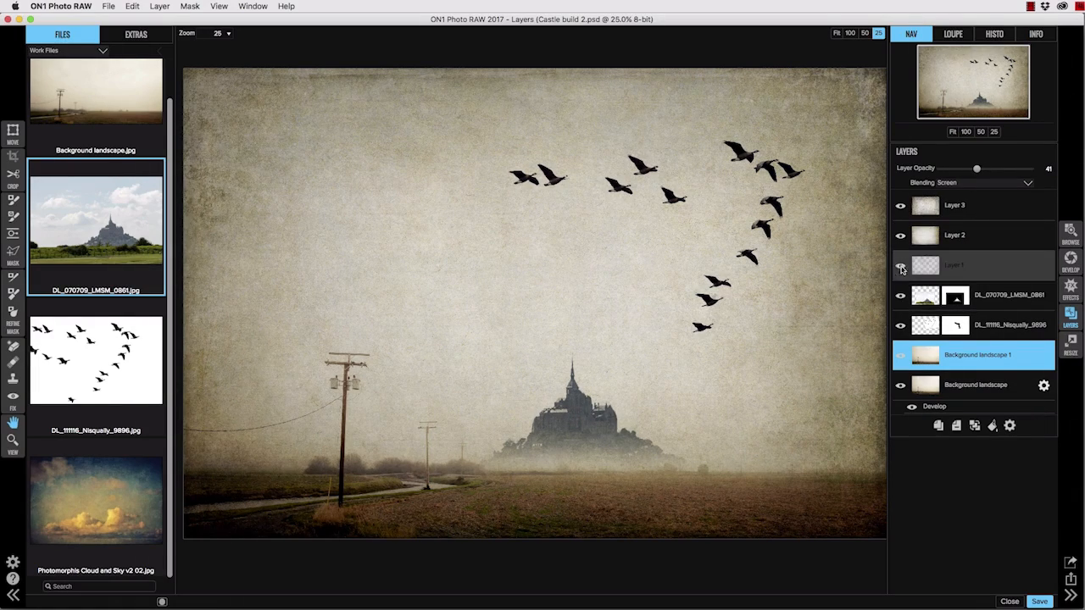
left_click(900, 265)
left_click(901, 266)
left_click(902, 236)
left_click(903, 236)
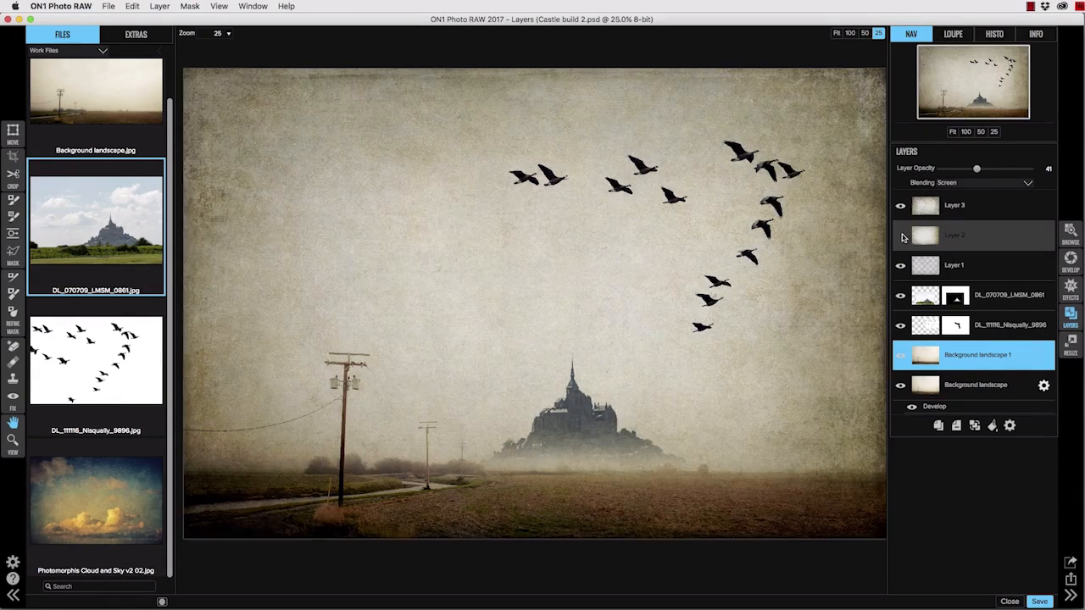
left_click(921, 236)
left_click_drag(1013, 169, 985, 171)
left_click(962, 206)
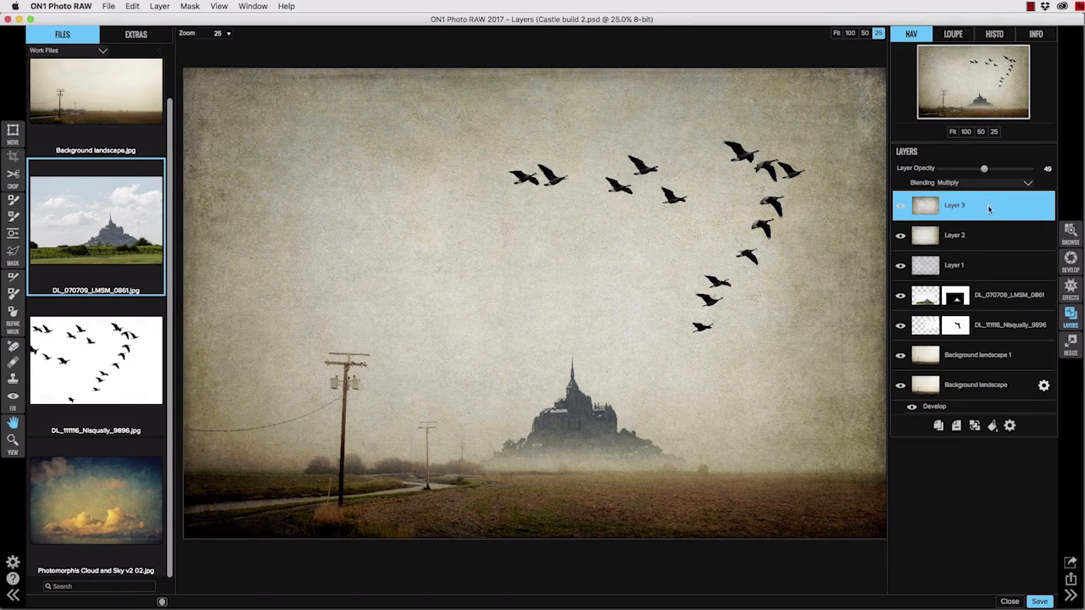
left_click(940, 355)
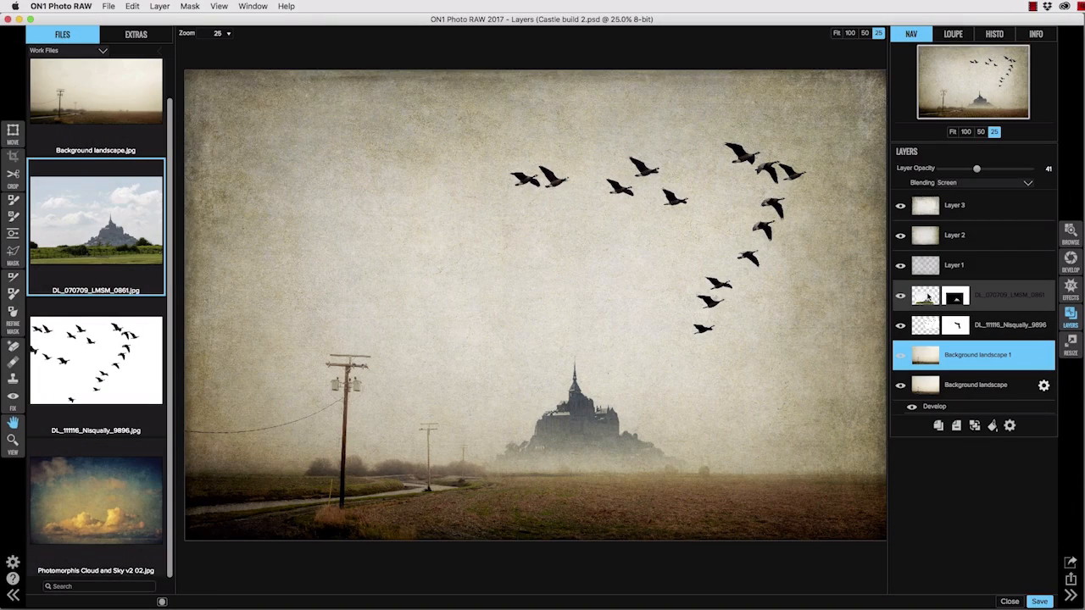
Enlarge the castle layer to 3809 x 2573, keep its base on the horizon and apply the transform
left_click(926, 299)
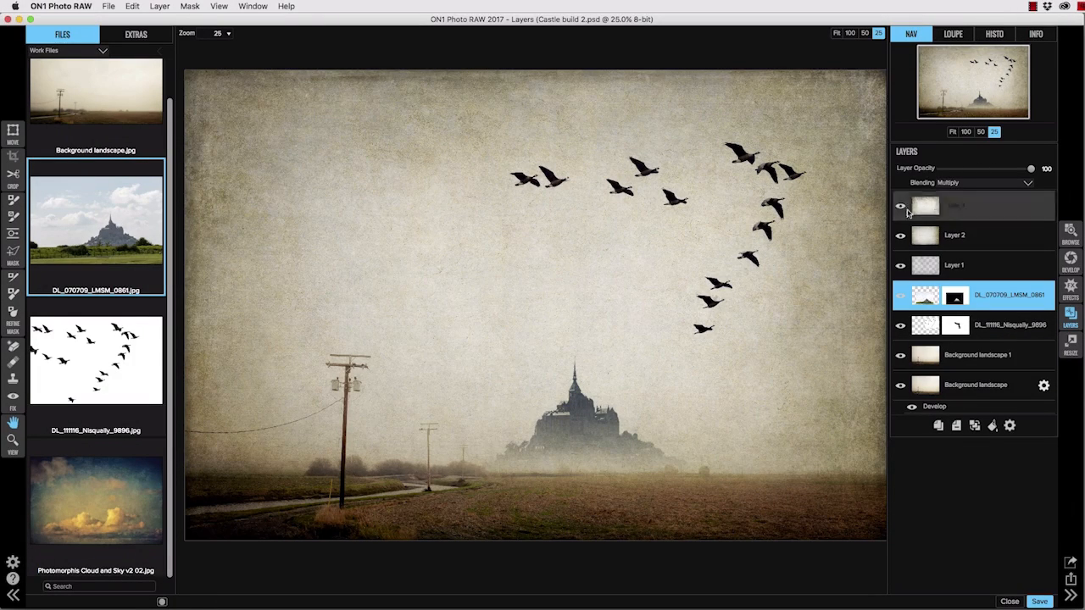
left_click(836, 34)
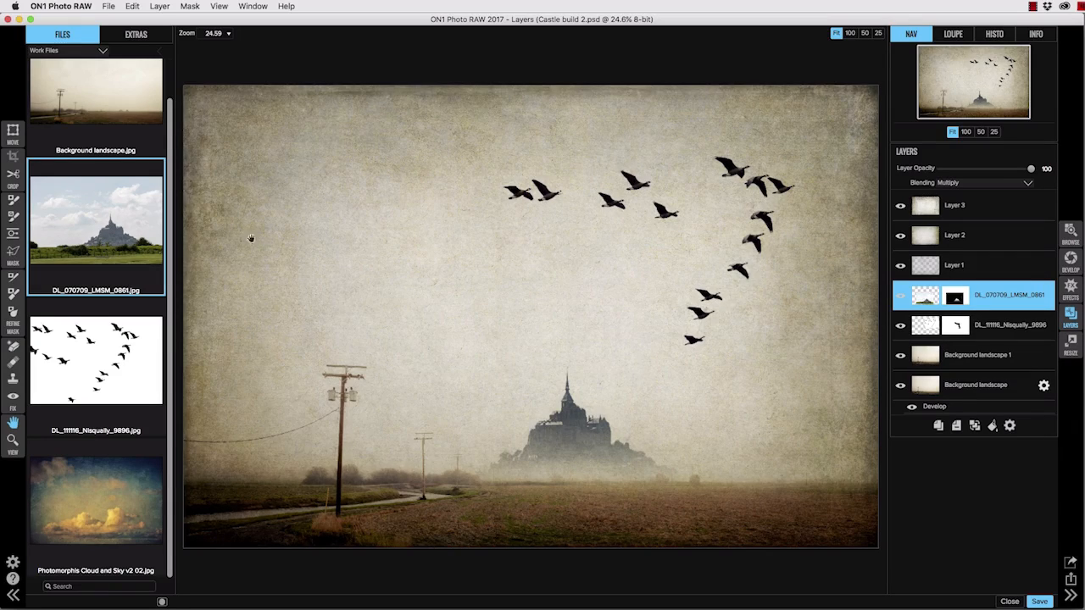
left_click(16, 133)
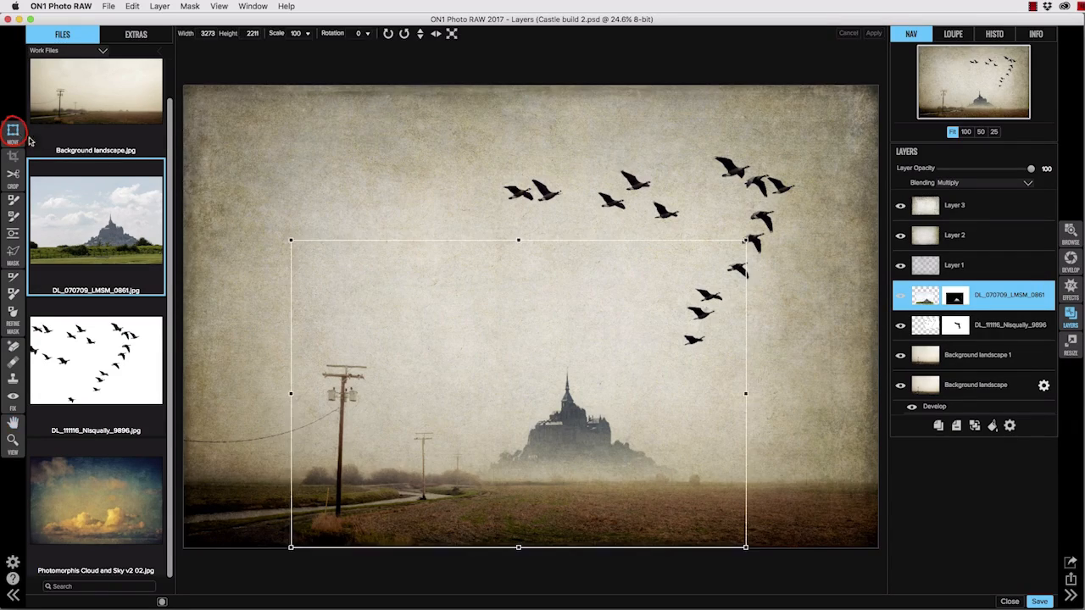
left_click_drag(748, 242, 771, 225)
left_click_drag(596, 405, 573, 393)
left_click_drag(589, 383, 604, 371)
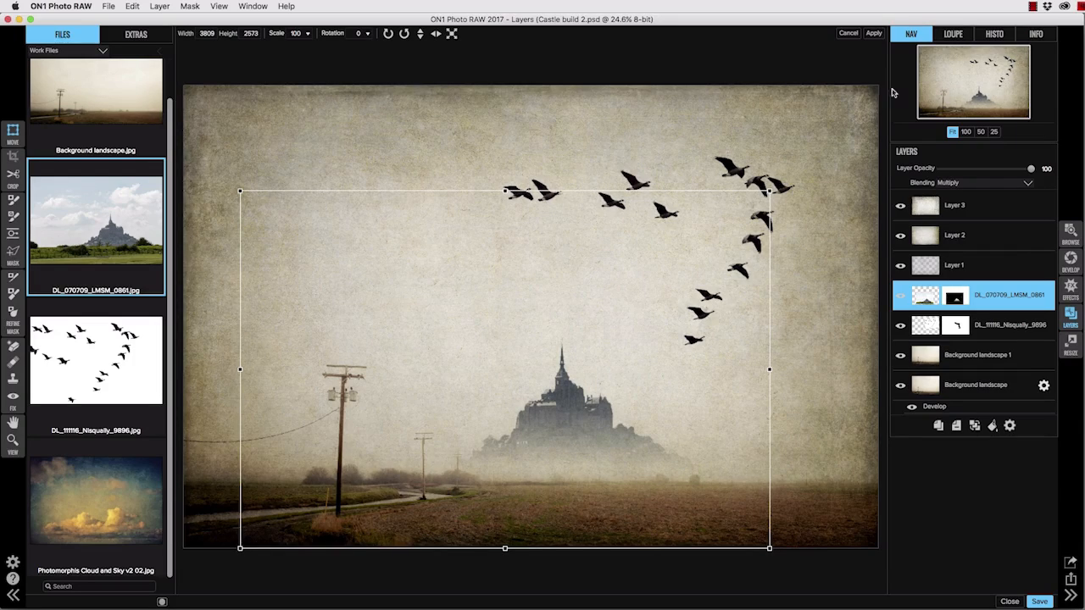
left_click(873, 33)
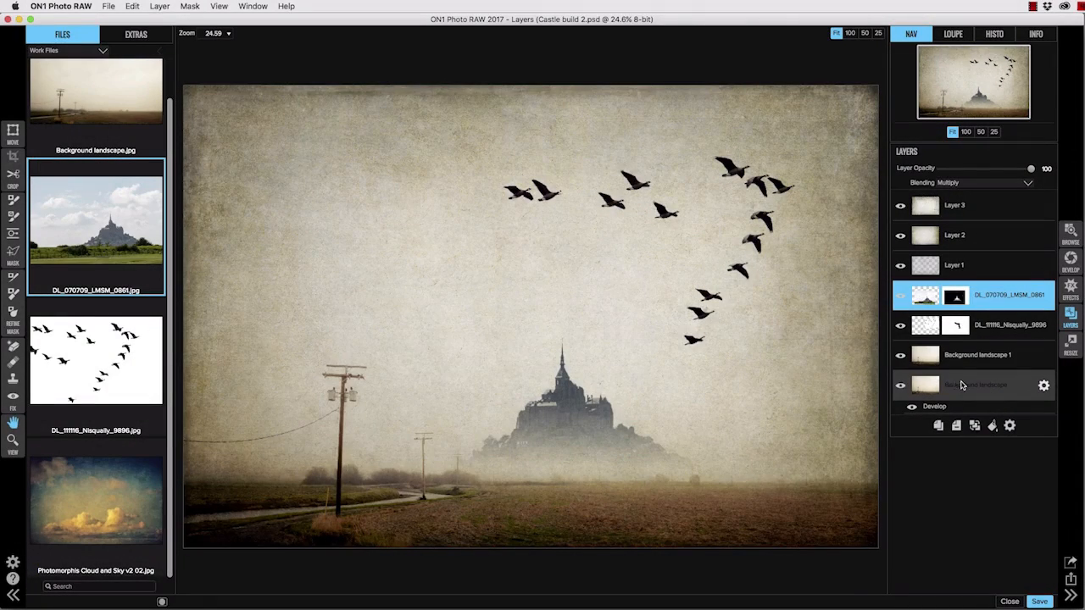
Add Photomorphis Cloud and Sky v2 02.jpg as a layer directly above Background landscape and set its blending mode to Multiply
left_click(962, 386)
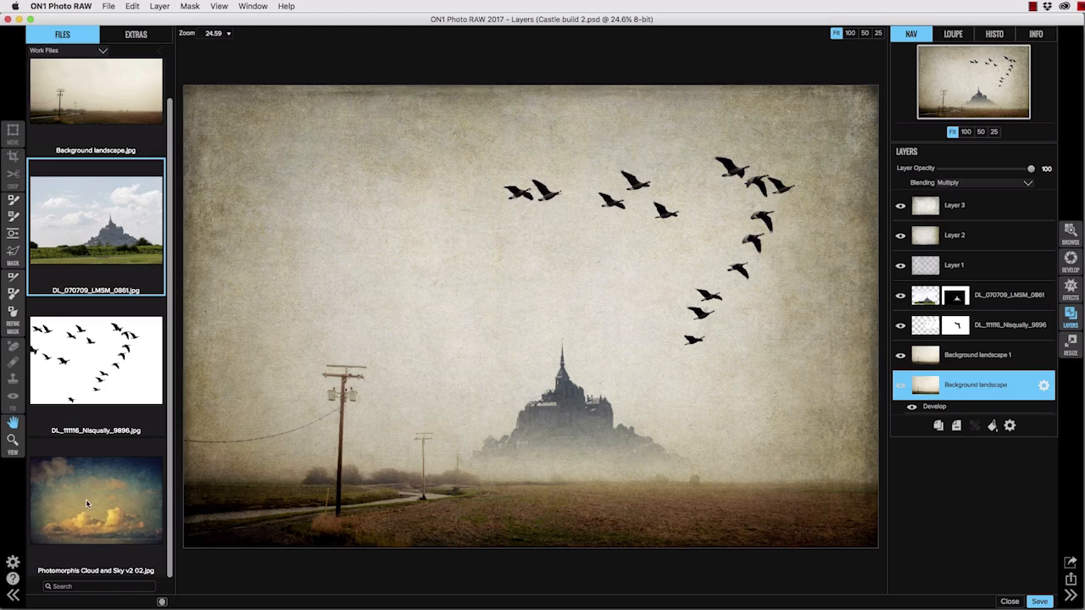
left_click_drag(82, 502, 509, 321)
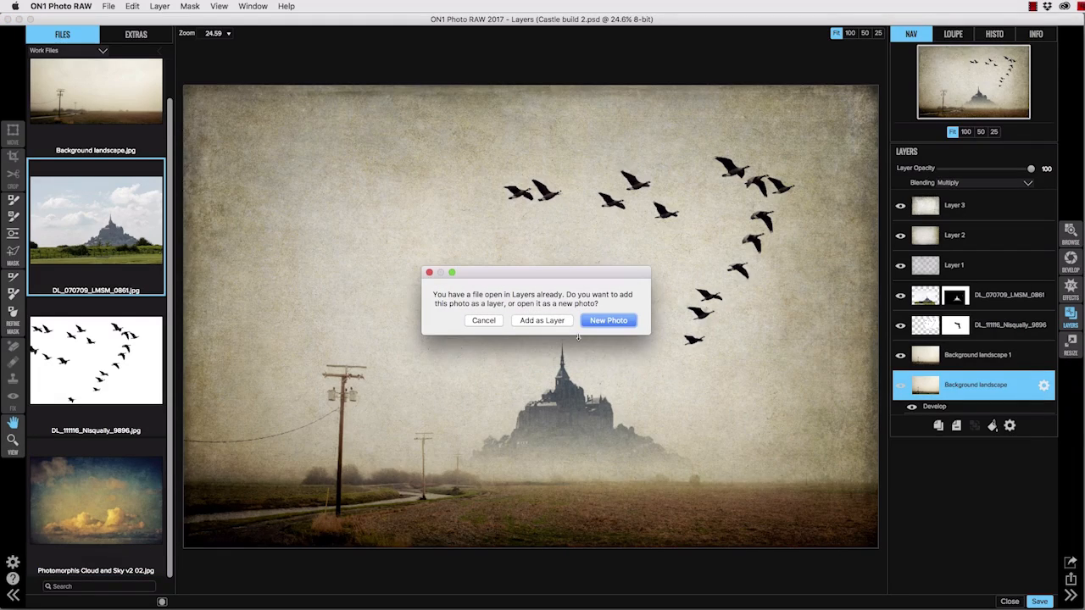
left_click(566, 320)
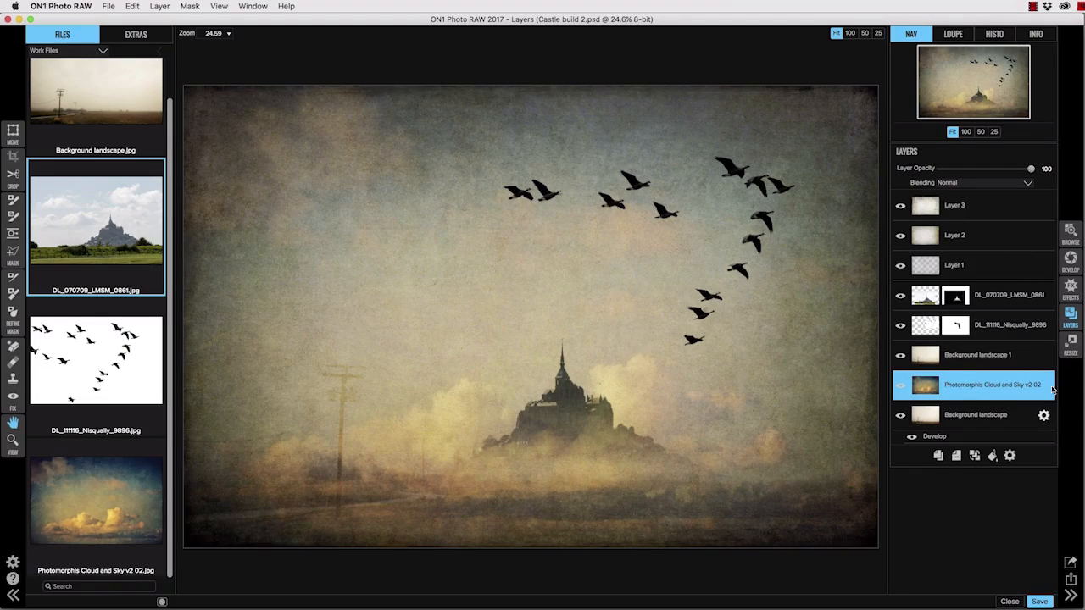
left_click(964, 184)
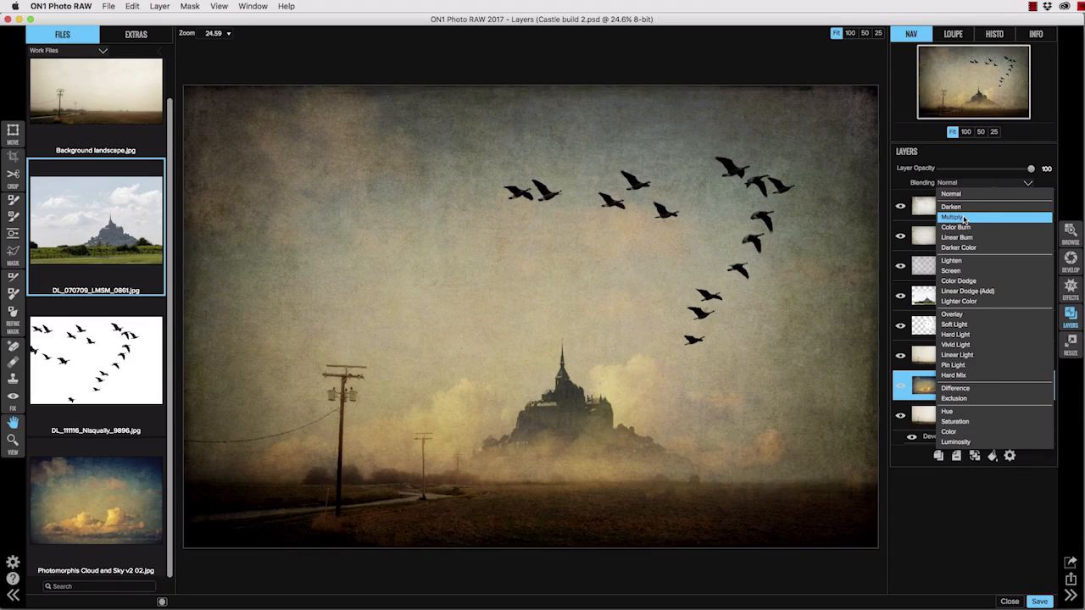
left_click(964, 217)
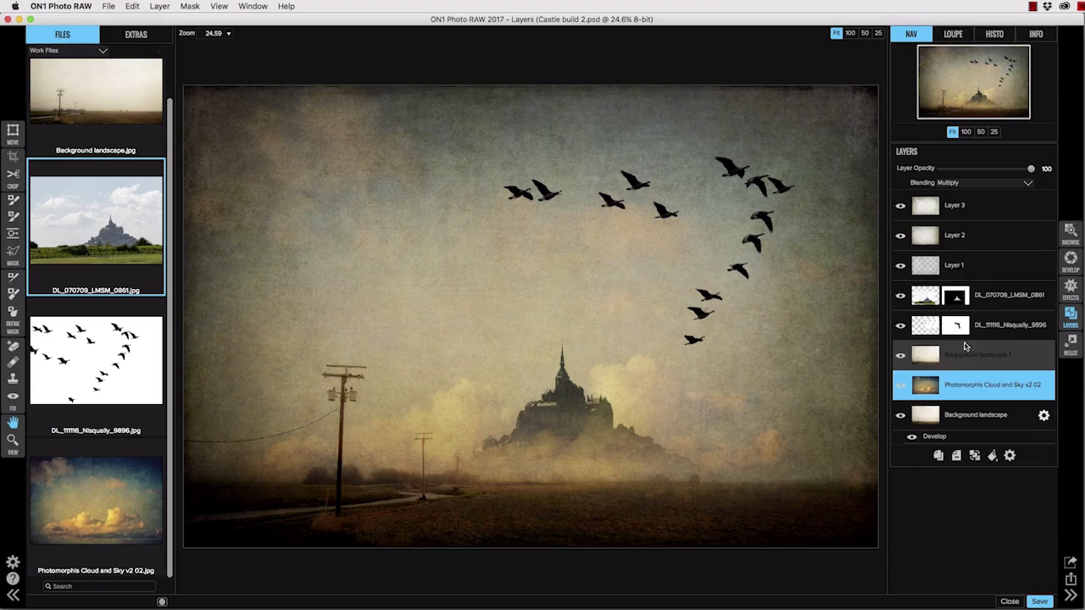
Move the Photomorphis Cloud and Sky layer beneath Background landscape to the bottom of the layer stack
left_click_drag(930, 362, 933, 379)
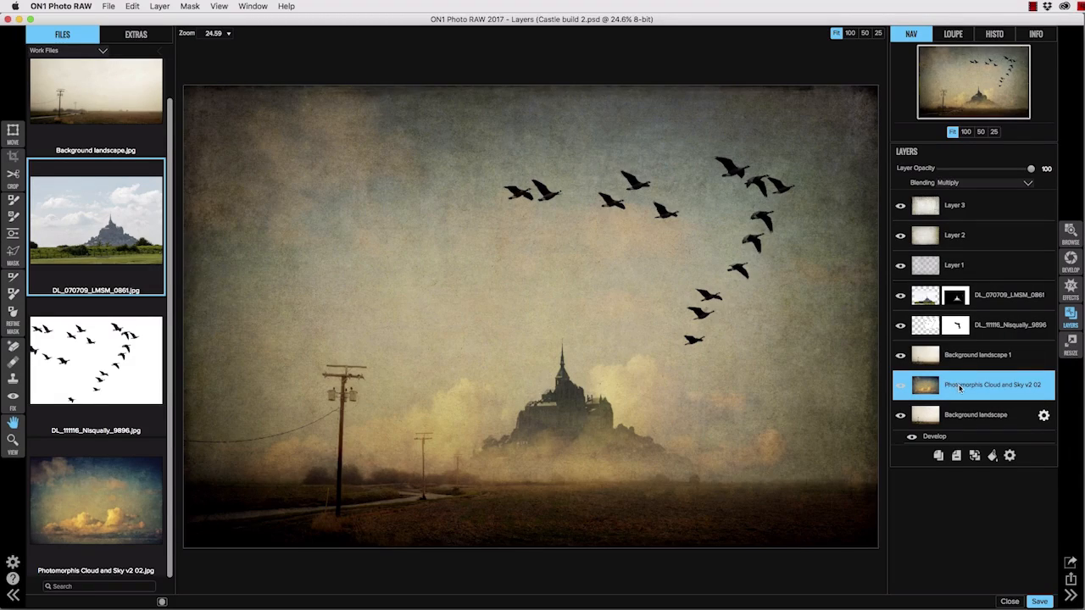
left_click_drag(959, 388, 957, 415)
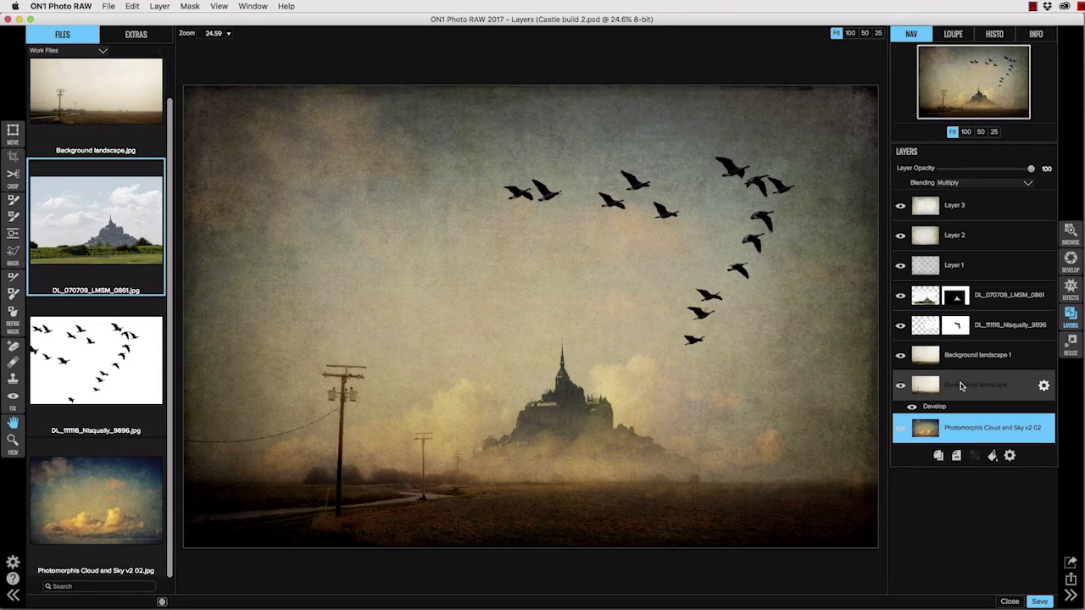
left_click(961, 387)
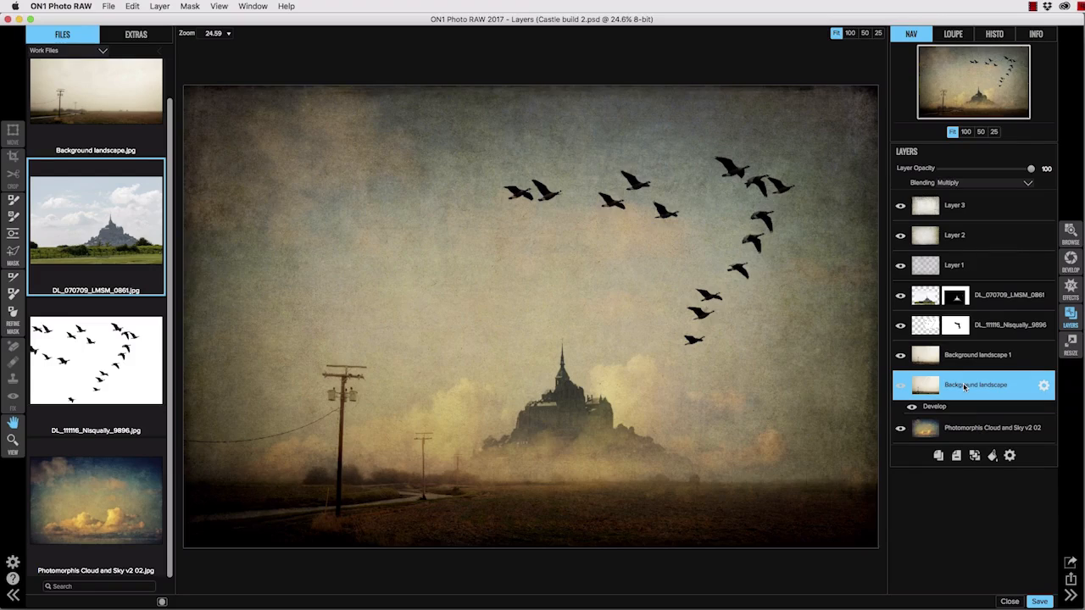
left_click(961, 427)
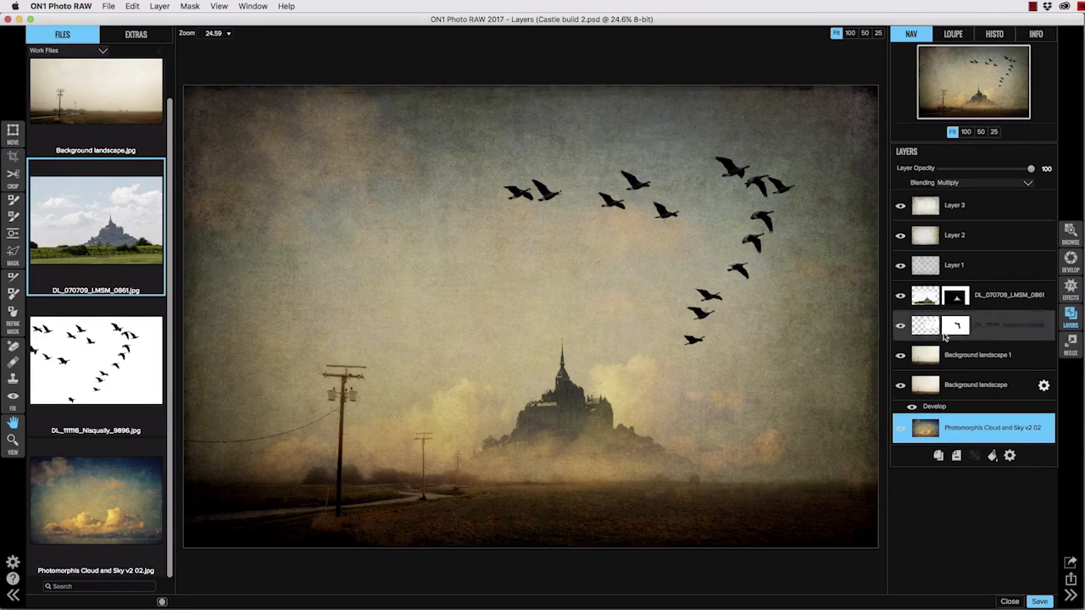
Enlarge the cloud layer to 5361 x 3573, shift it up so the clouds rise behind the castle and apply the transform
key("super+minus")
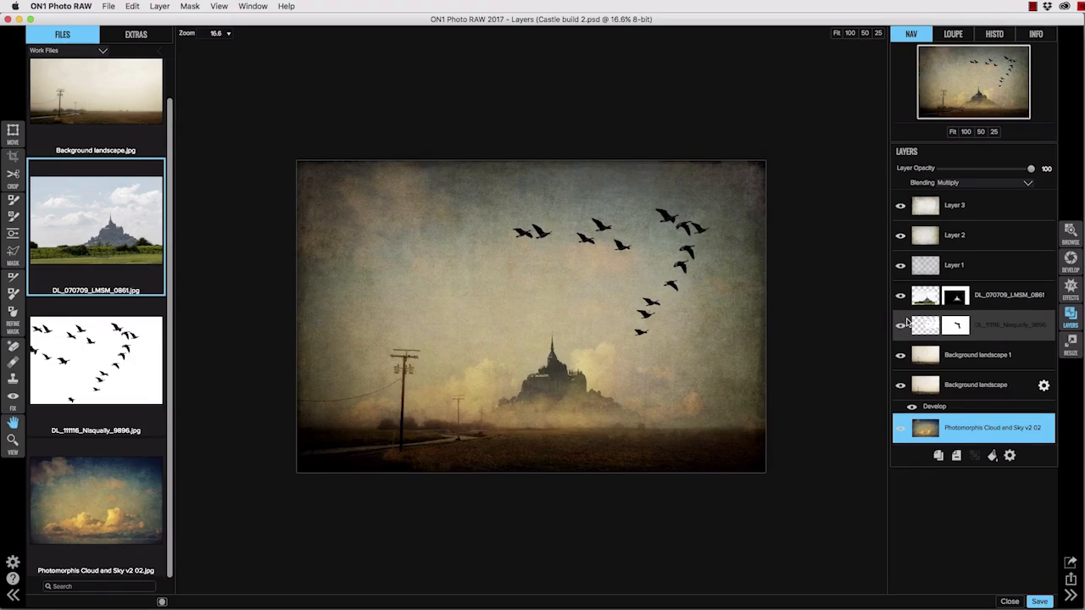
left_click(13, 130)
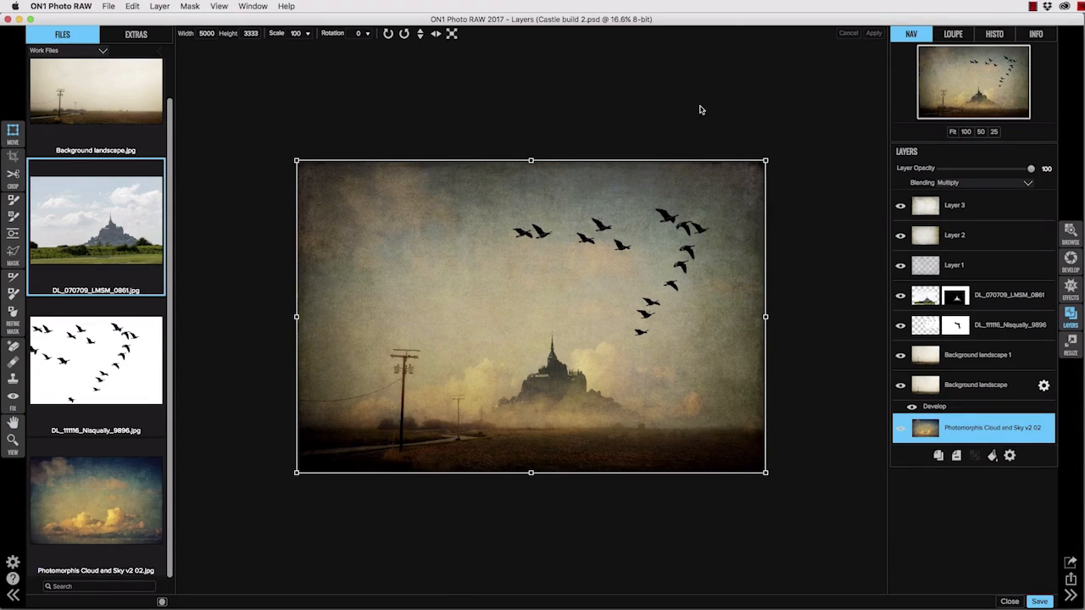
left_click_drag(768, 163, 785, 119)
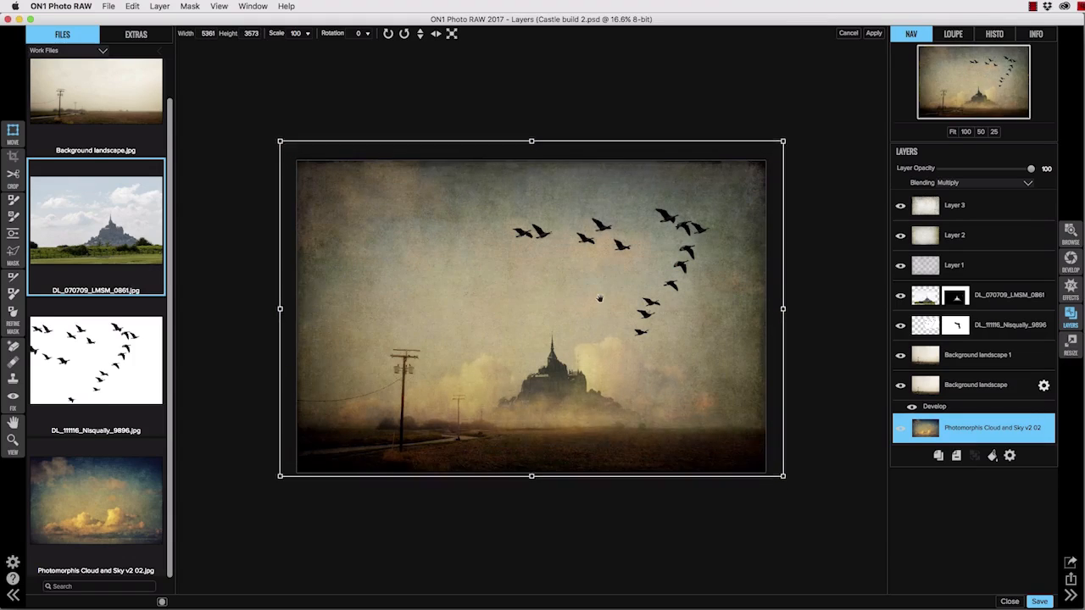
left_click_drag(601, 277, 597, 257)
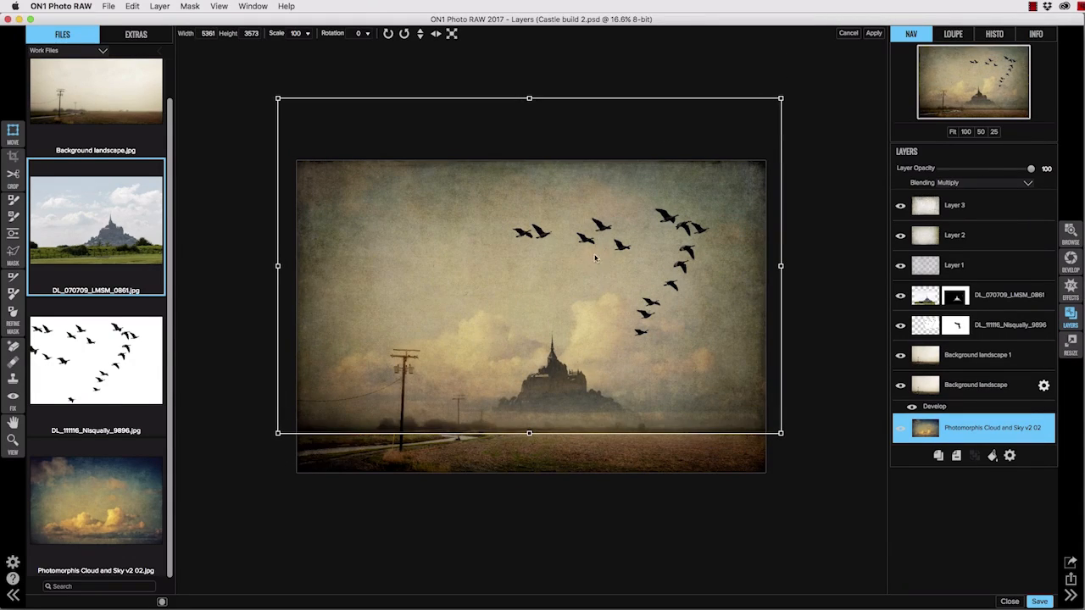
left_click(874, 33)
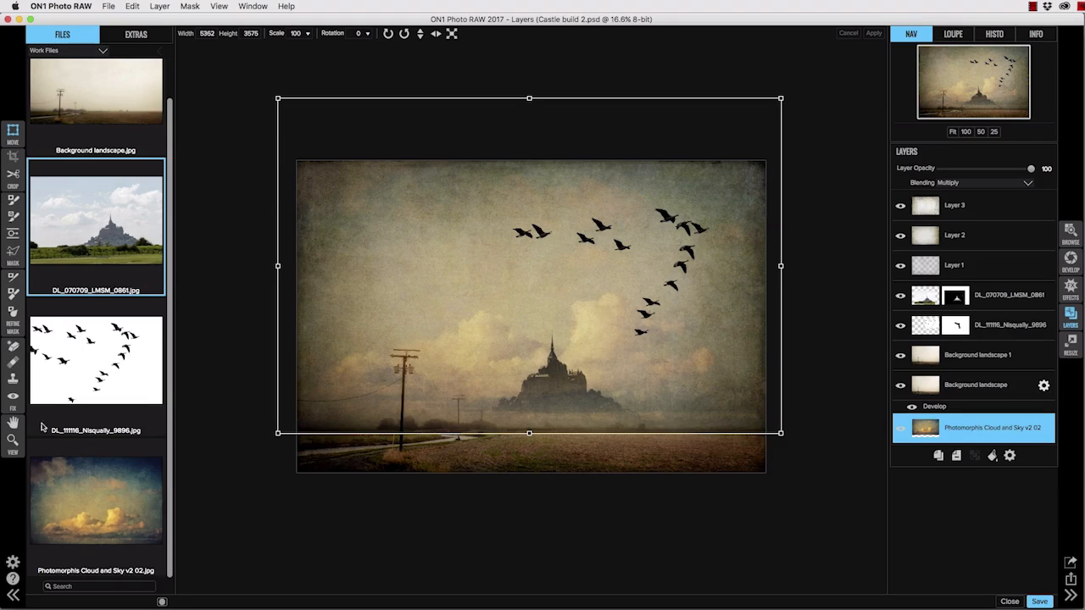
Mask the cloud layer with a Linear Bottom gradient placed across the castle's base and widen its feather to clear the foreground field
left_click(13, 232)
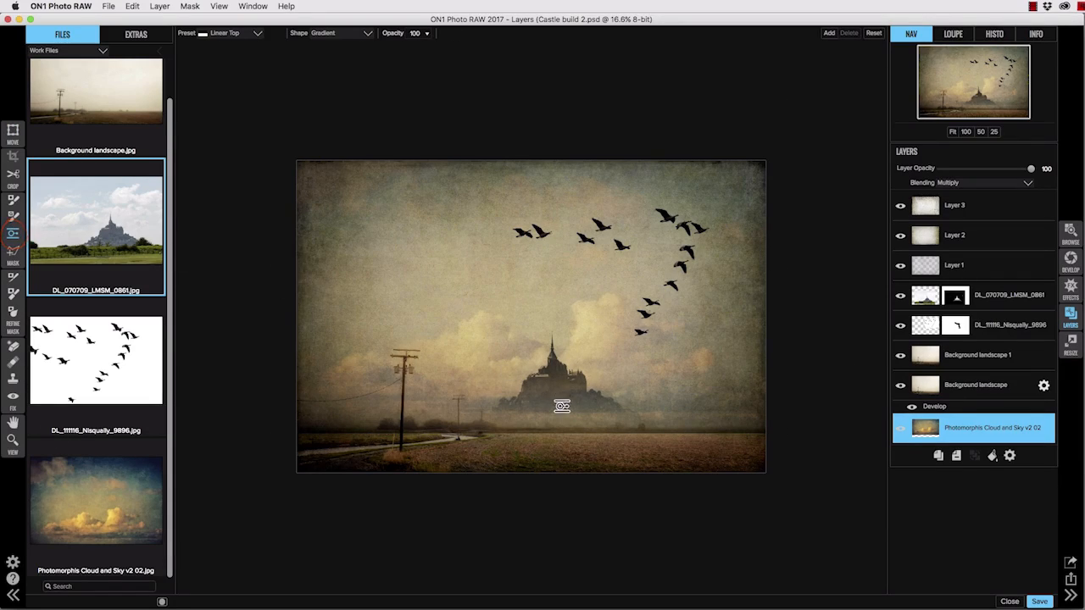
left_click(223, 34)
left_click(223, 87)
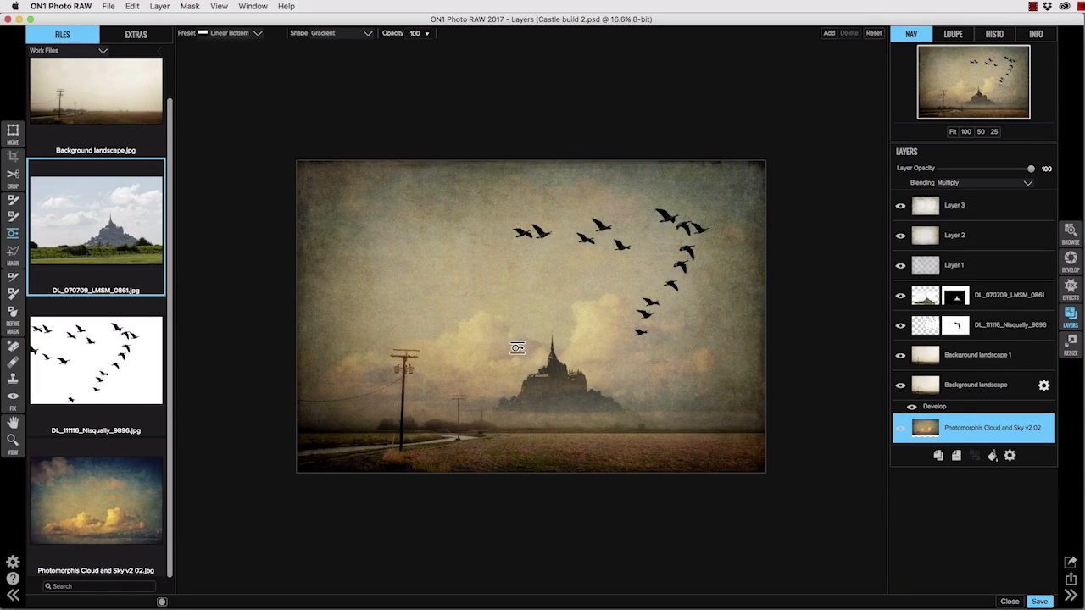
left_click(551, 429)
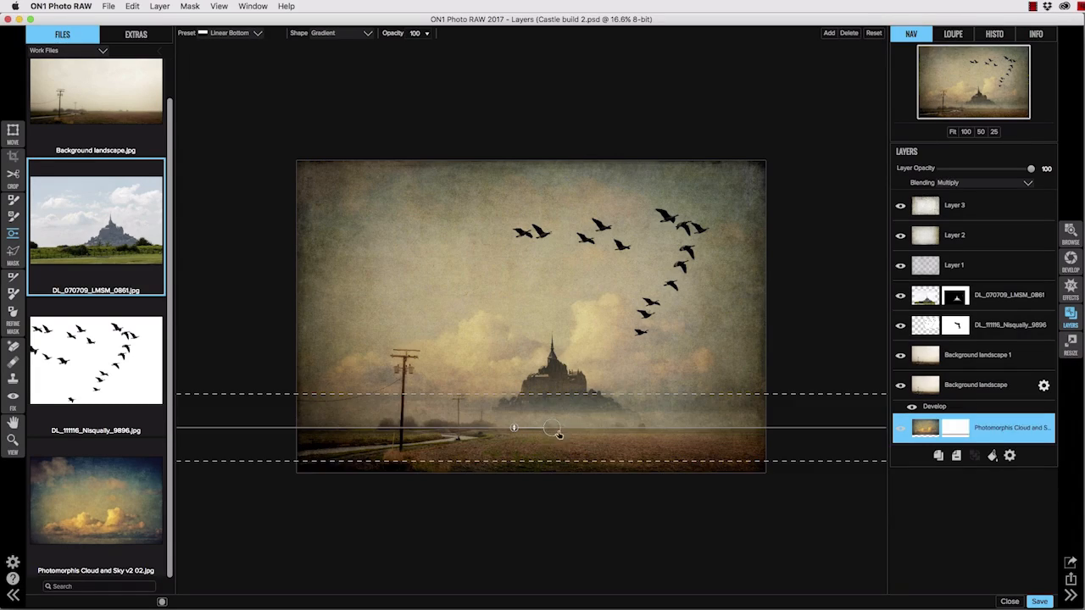
left_click_drag(551, 428, 550, 416)
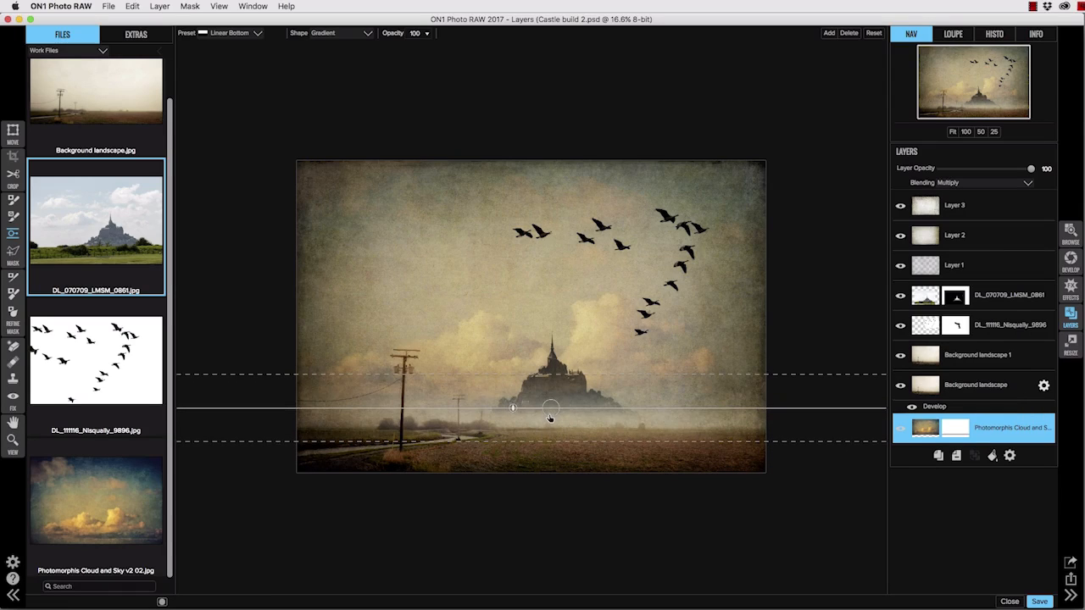
left_click_drag(556, 374, 556, 348)
mouse_move(552, 407)
left_mouse_down()
mouse_move(550, 383)
mouse_move(549, 397)
left_mouse_up()
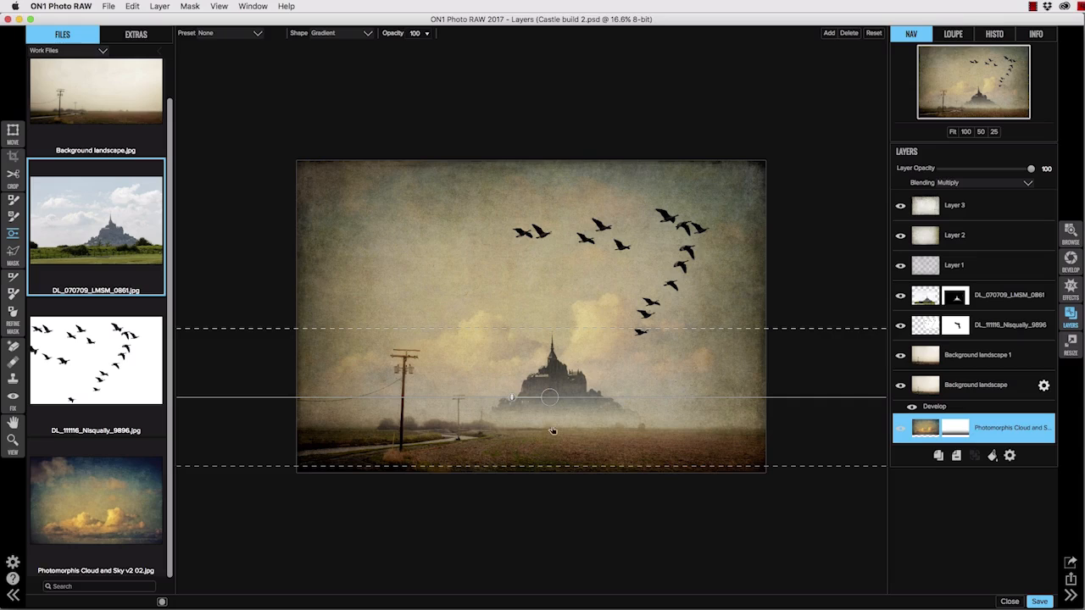
left_click_drag(550, 465, 549, 458)
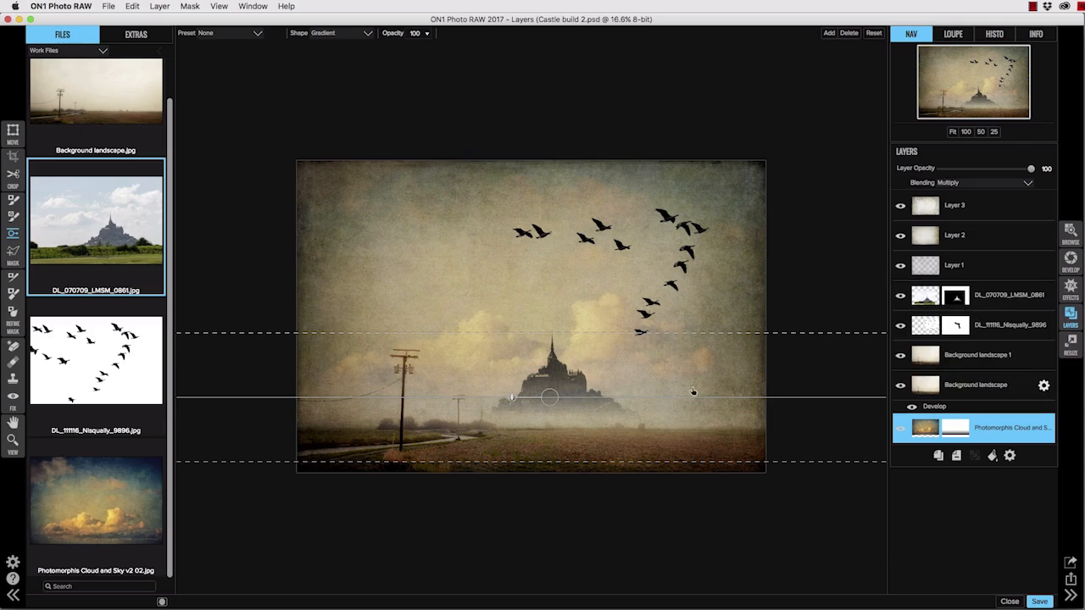
left_click(13, 422)
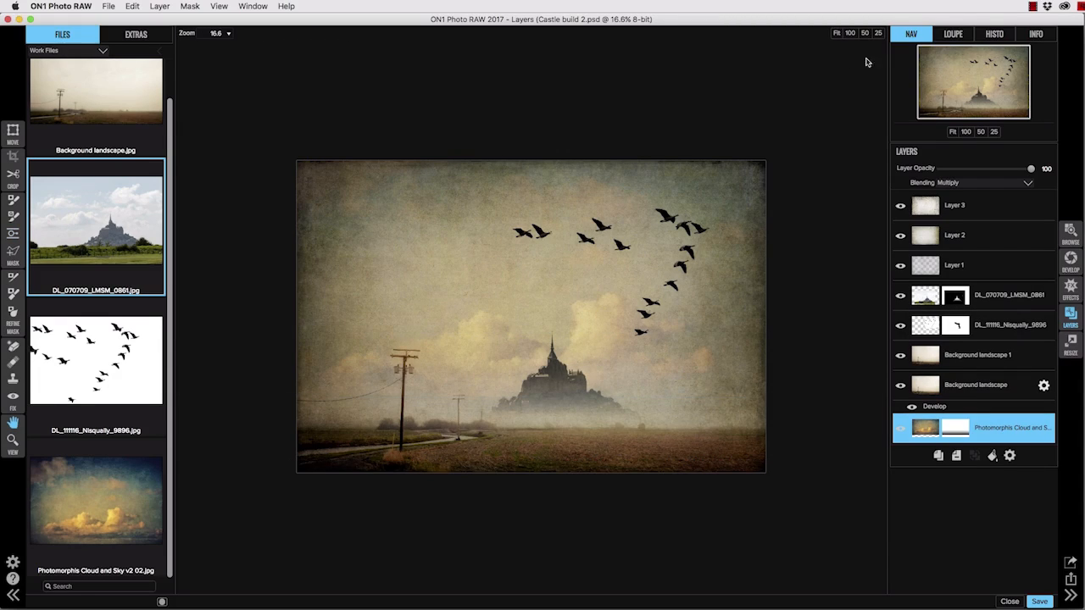
left_click(837, 34)
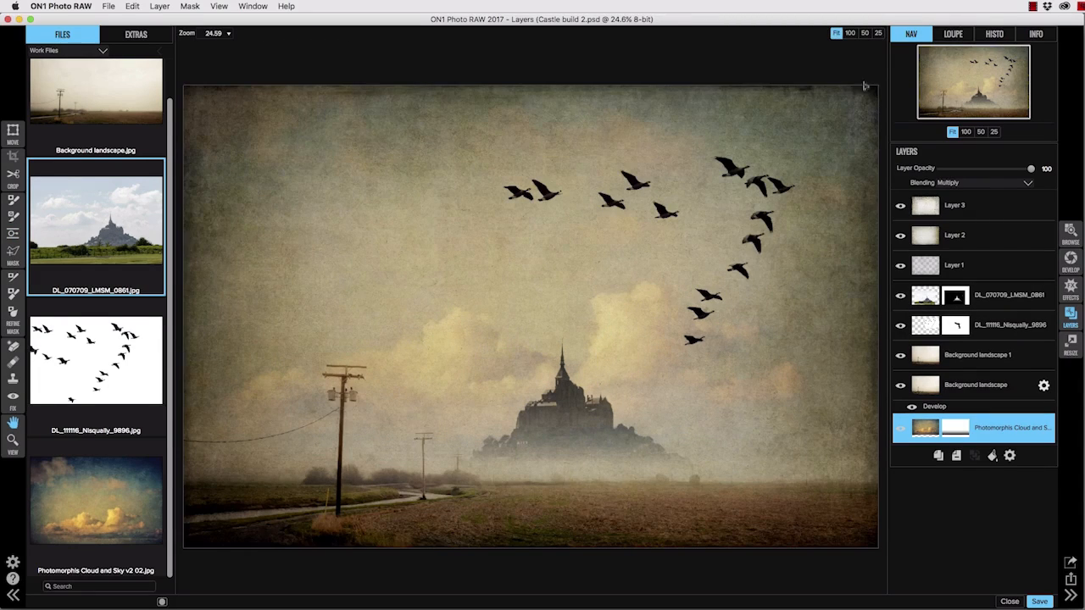
Duplicate the masked cloud layer, set the copy's blending mode to Soft Light and compare the composite without the clouds
left_click(902, 430)
left_click(902, 430)
left_click(939, 457)
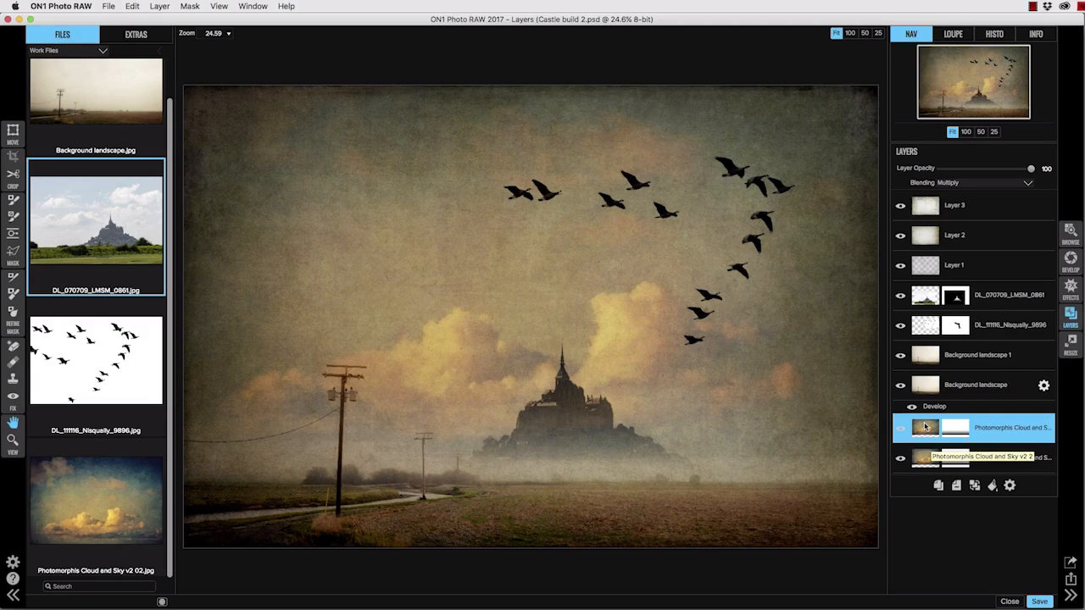
left_click(963, 182)
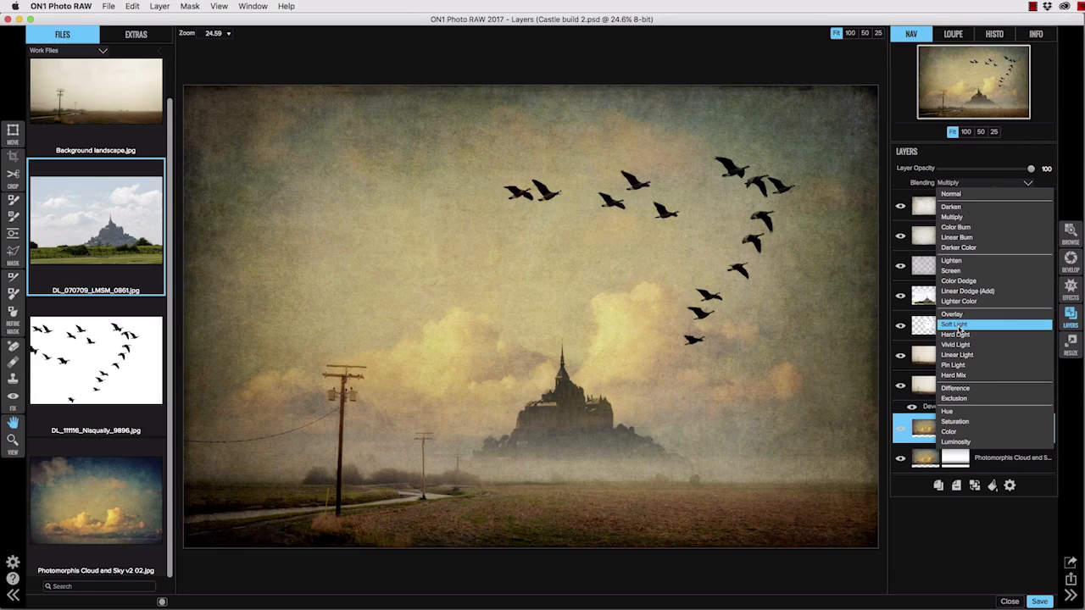
left_click(961, 328)
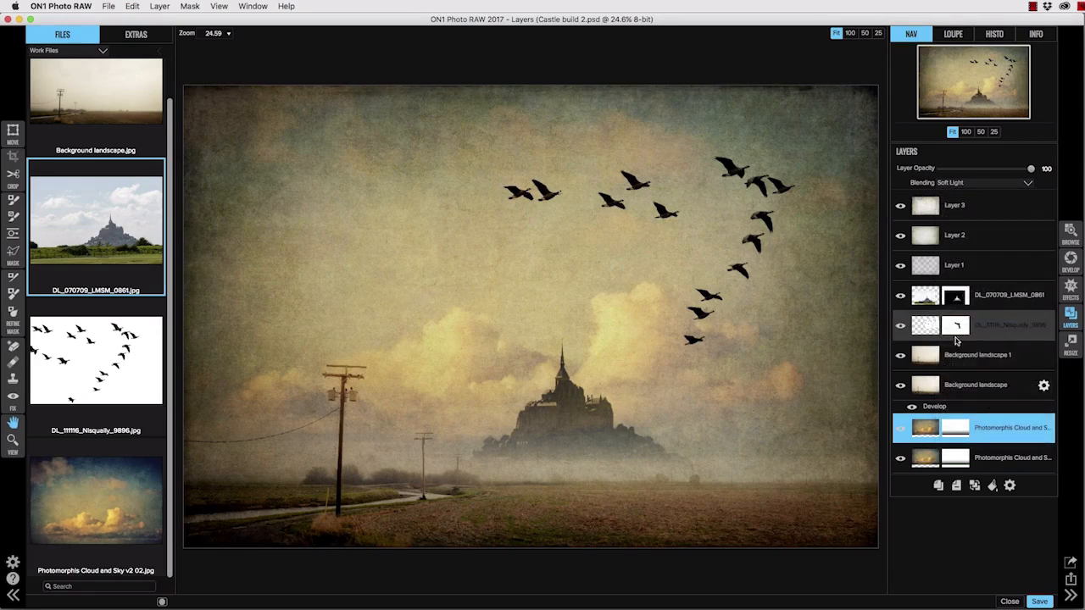
left_click(900, 433)
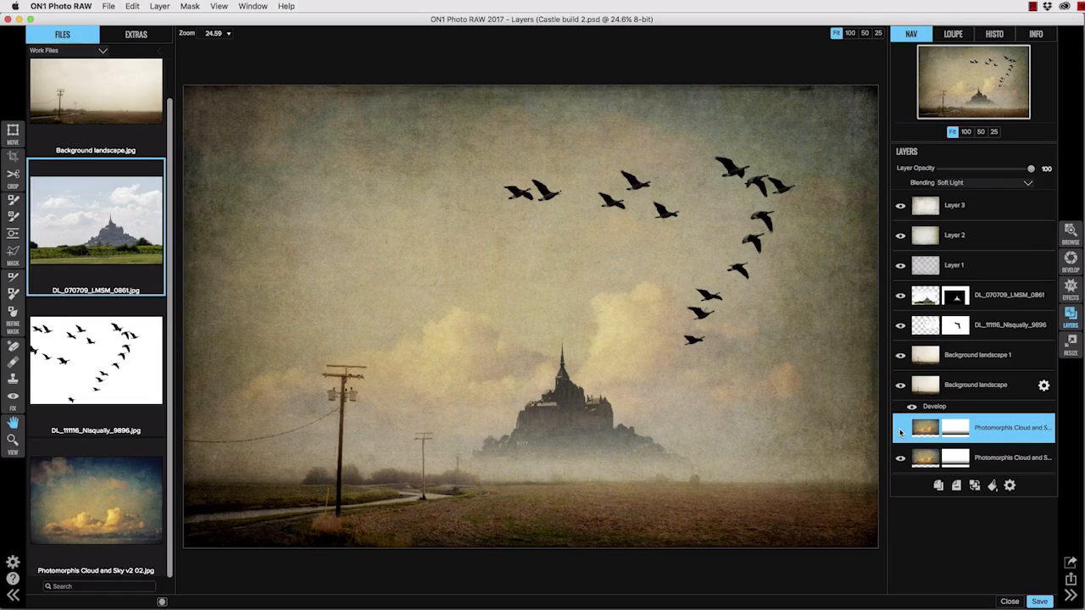
Hide the castle layer and compare the sky with and without the Soft Light cloud copy
left_click(901, 432)
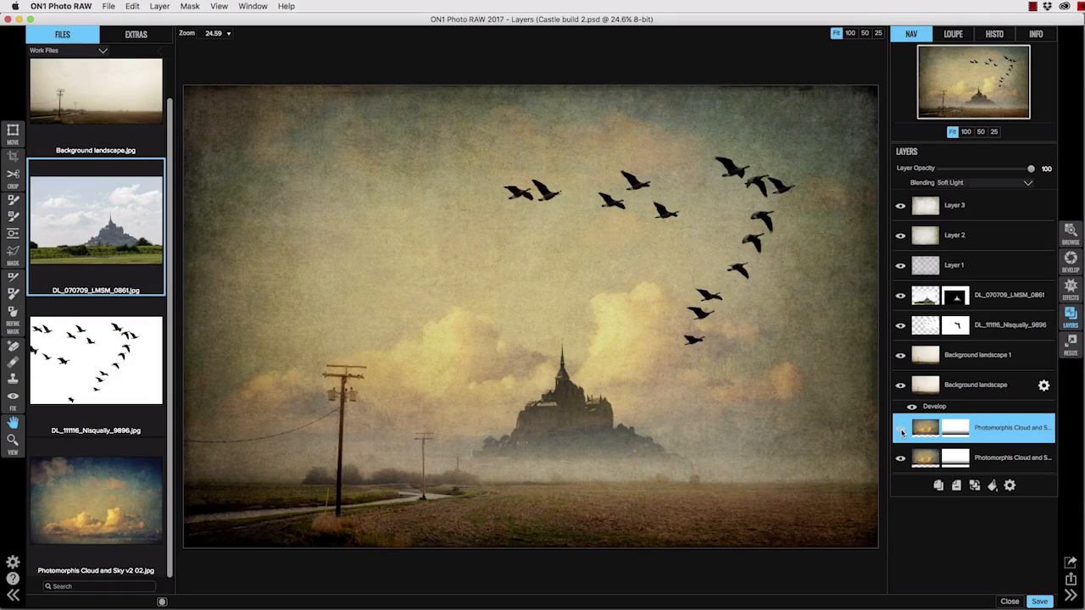
left_click(900, 295)
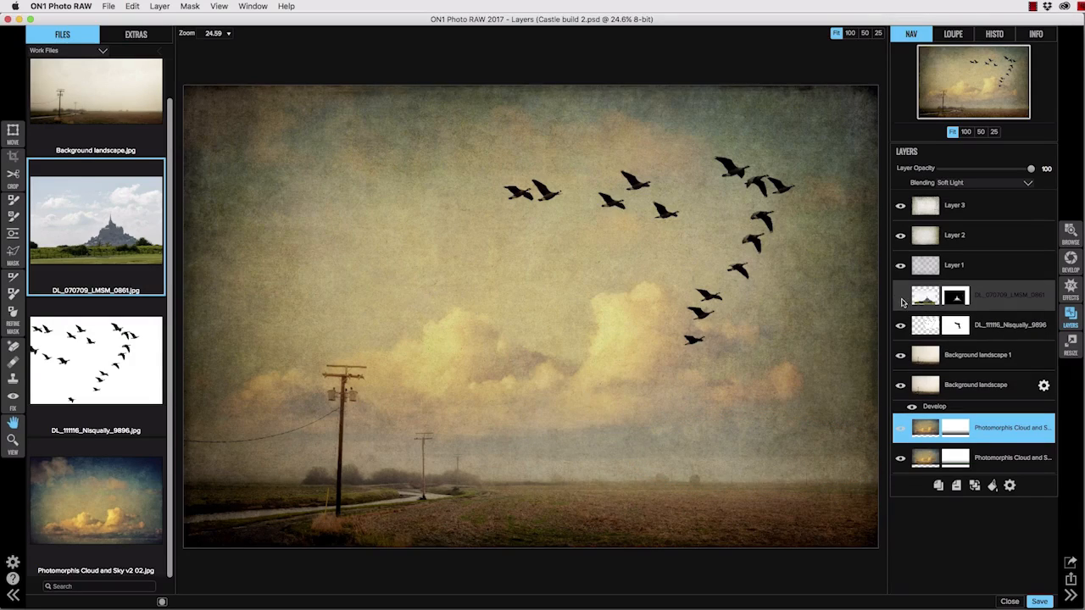
left_click(900, 432)
left_click(900, 432)
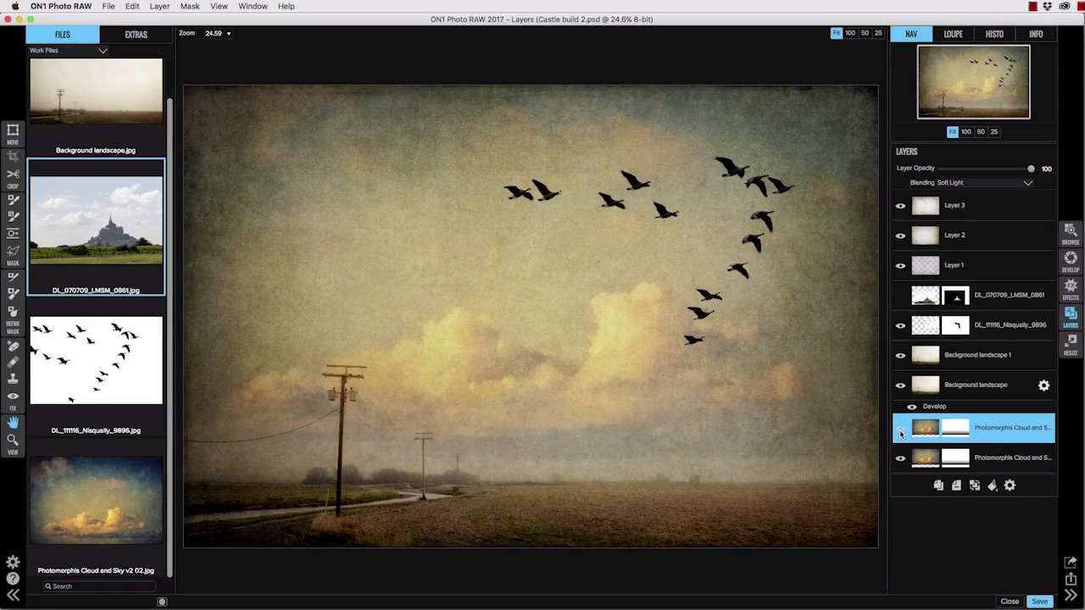
Raise the cloud copy's gradient mask slightly above the horizon, narrow its feather and show the castle layer again
left_click(13, 235)
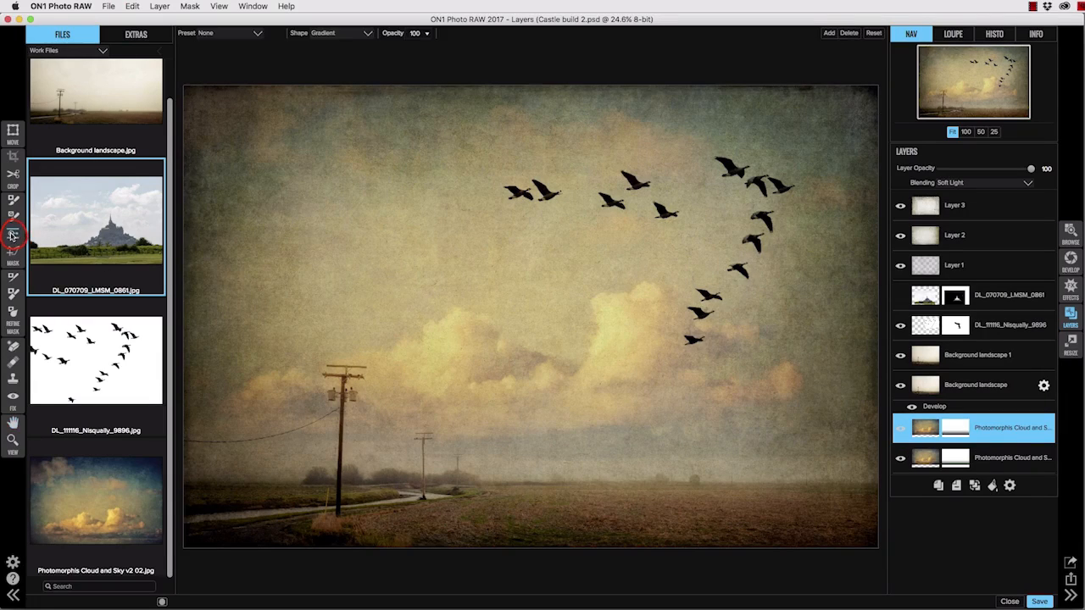
left_click_drag(560, 440, 559, 429)
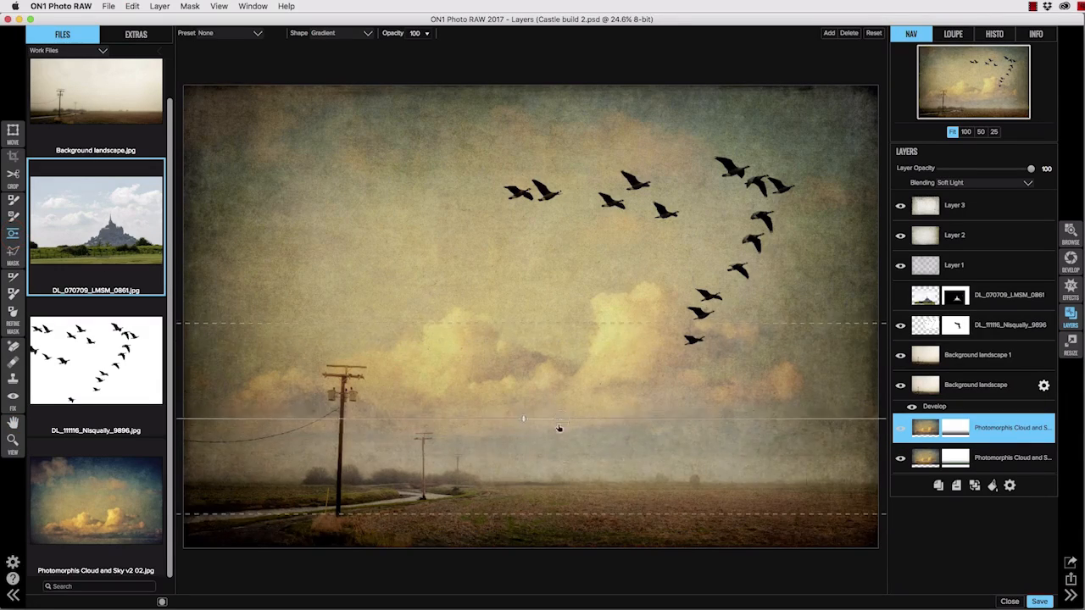
left_click_drag(566, 514, 576, 469)
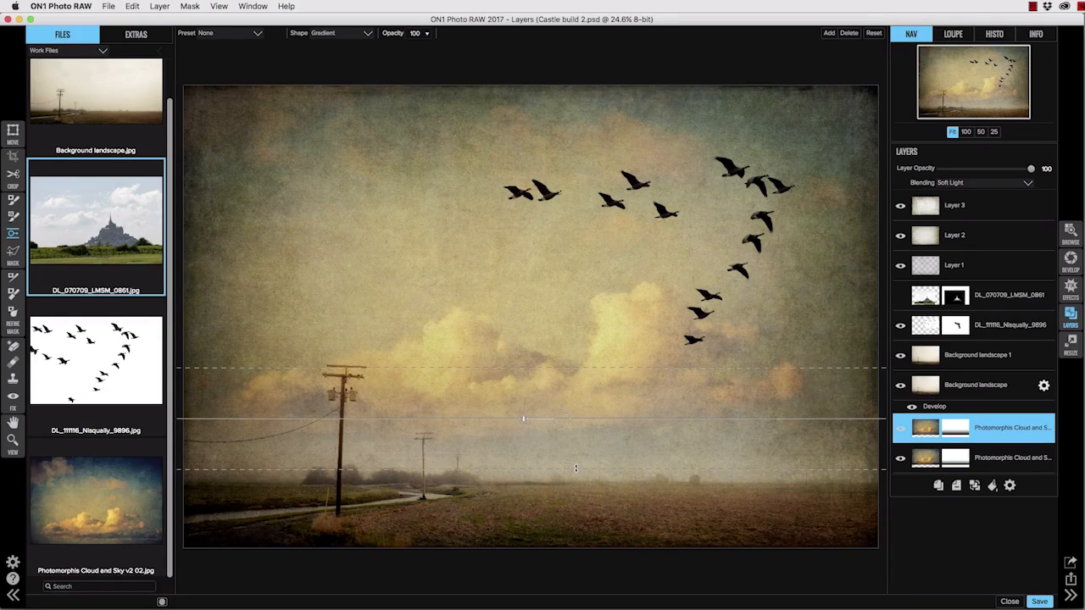
left_click_drag(558, 420, 571, 415)
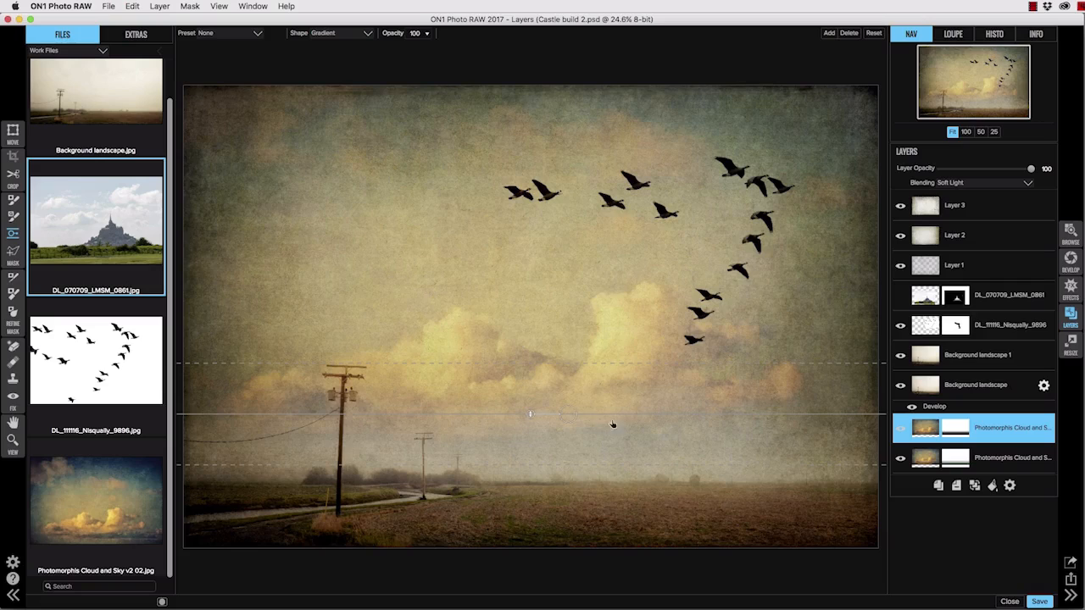
left_click(901, 296)
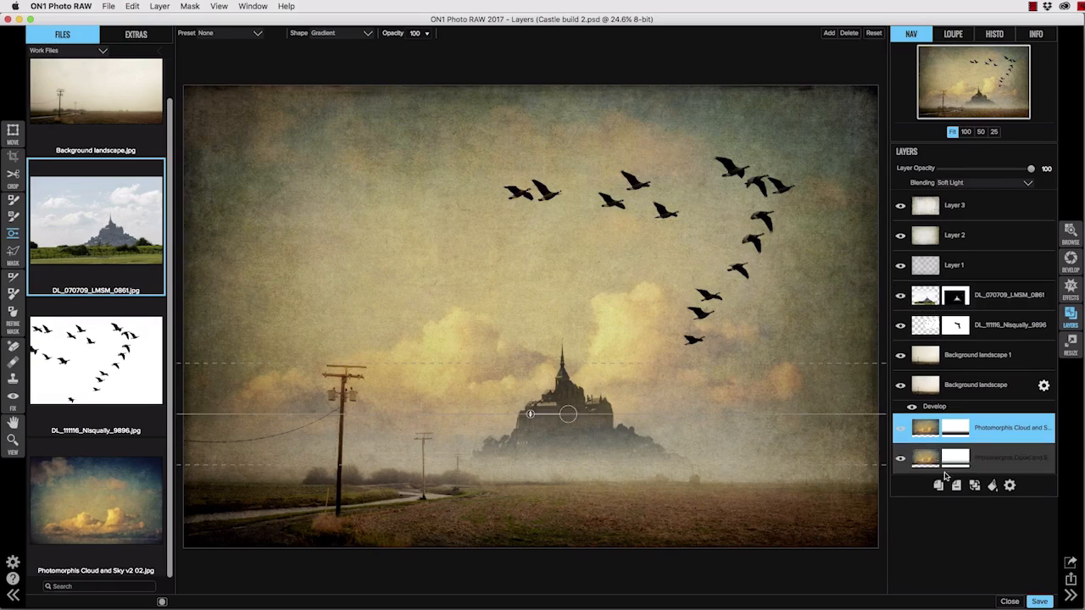
left_click(13, 422)
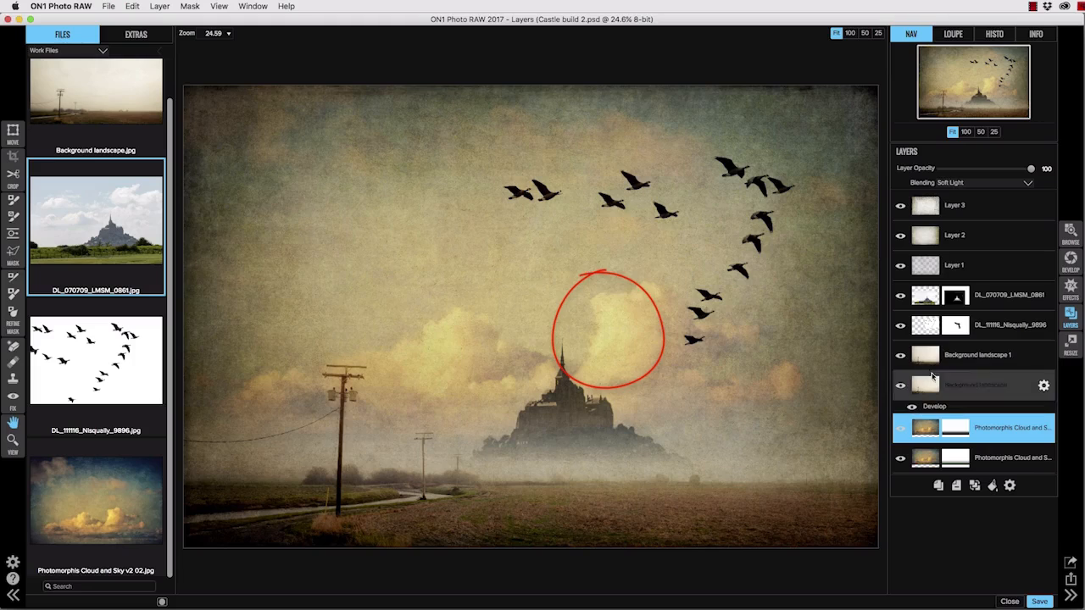
Set the upper cloud copy's blending mode to Multiply and compare the composite with and without each cloud layer
left_click(956, 182)
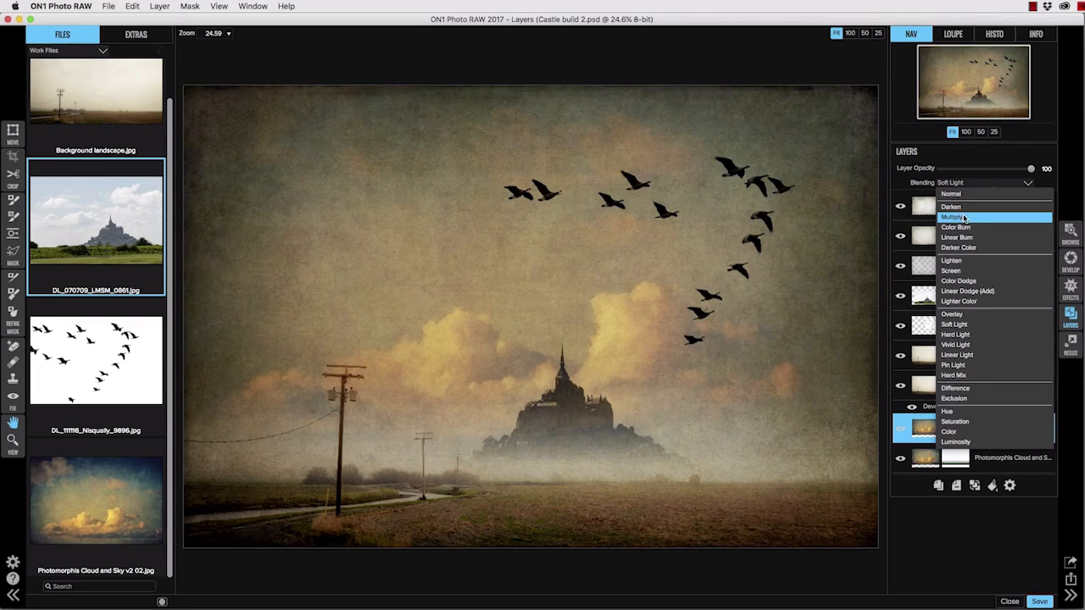
left_click(964, 218)
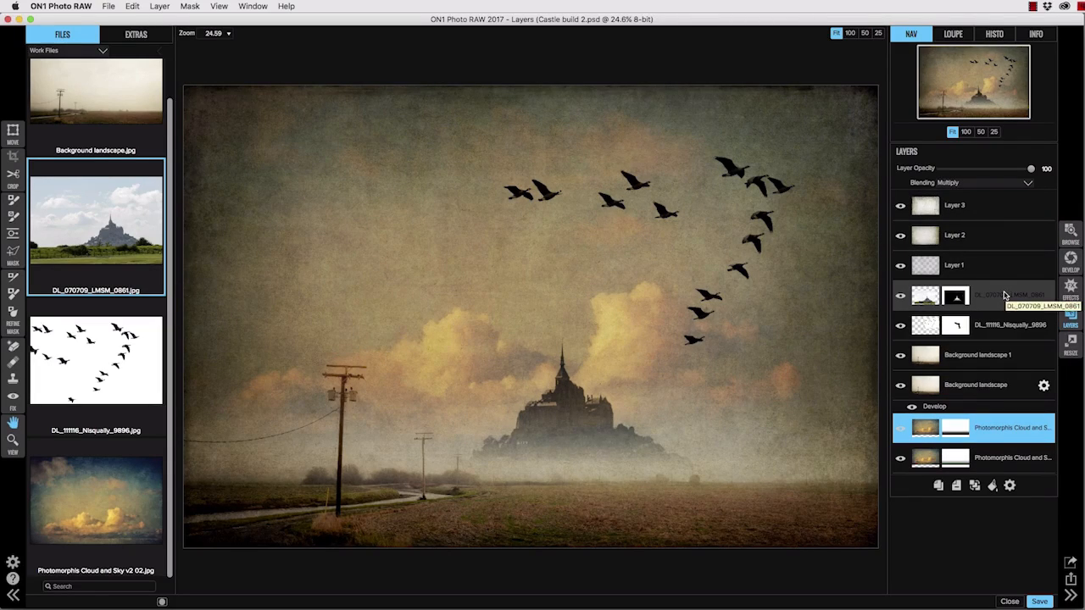
left_click(901, 430)
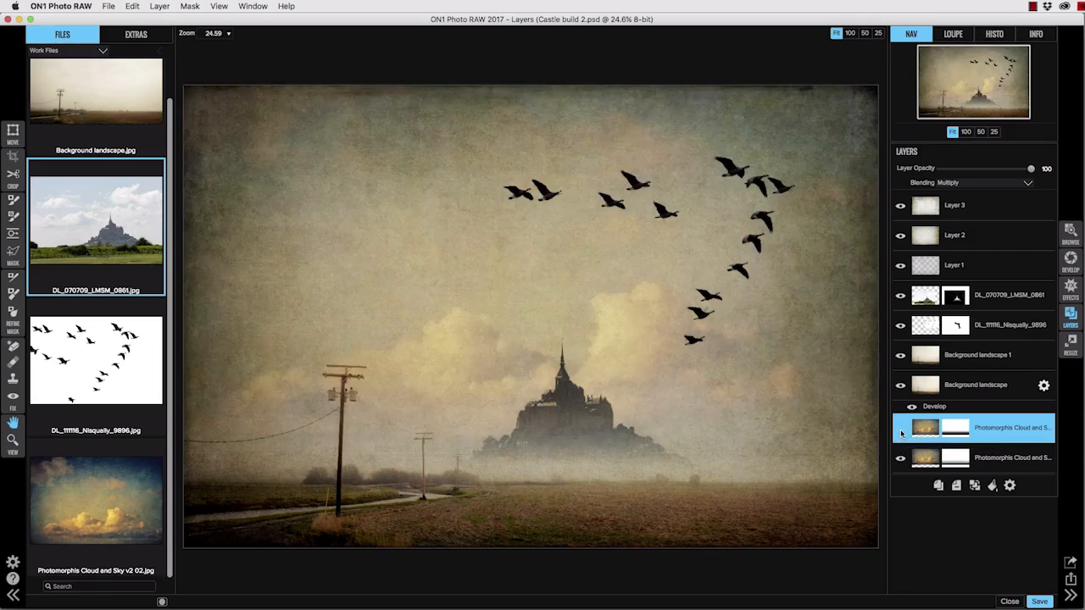
left_click(902, 430)
left_click(902, 459)
left_click(902, 460)
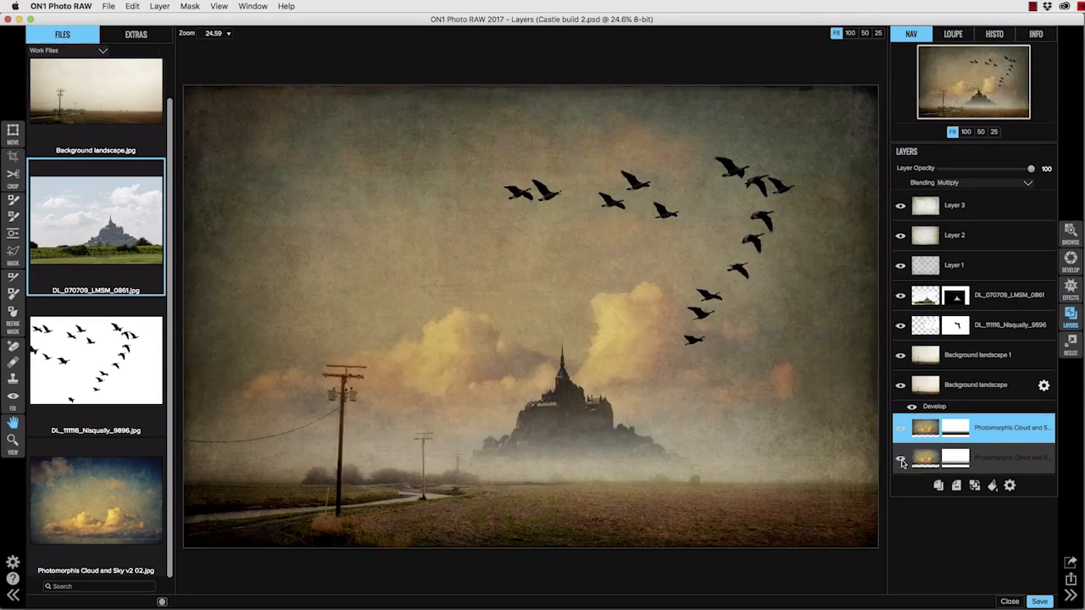
Lower the Multiply cloud copy's opacity to 44 and the Background landscape 1 layer's opacity to 27
left_click_drag(1031, 170, 997, 178)
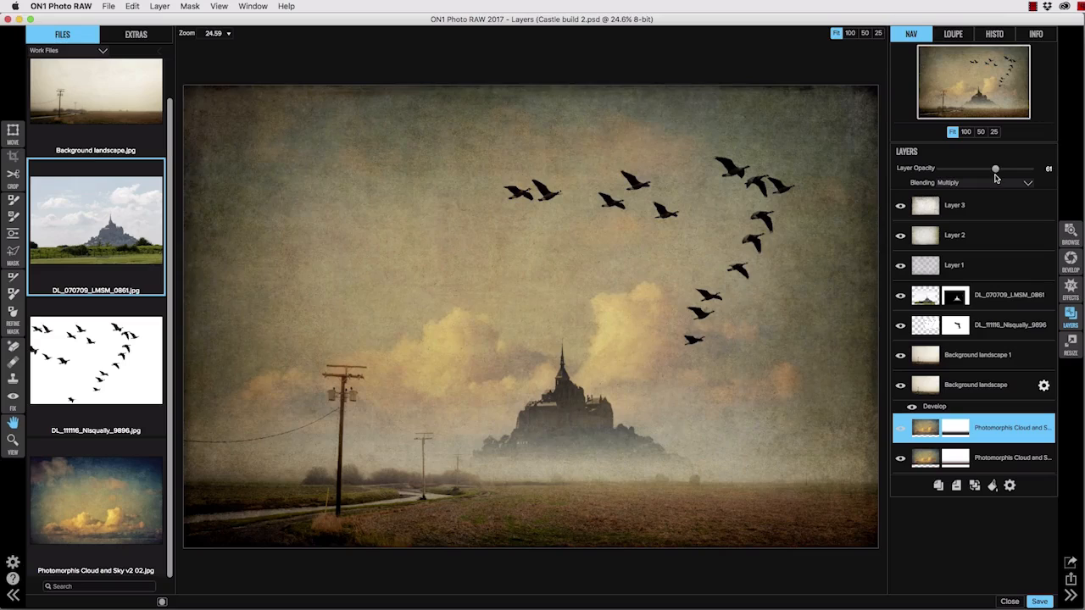
left_click(989, 354)
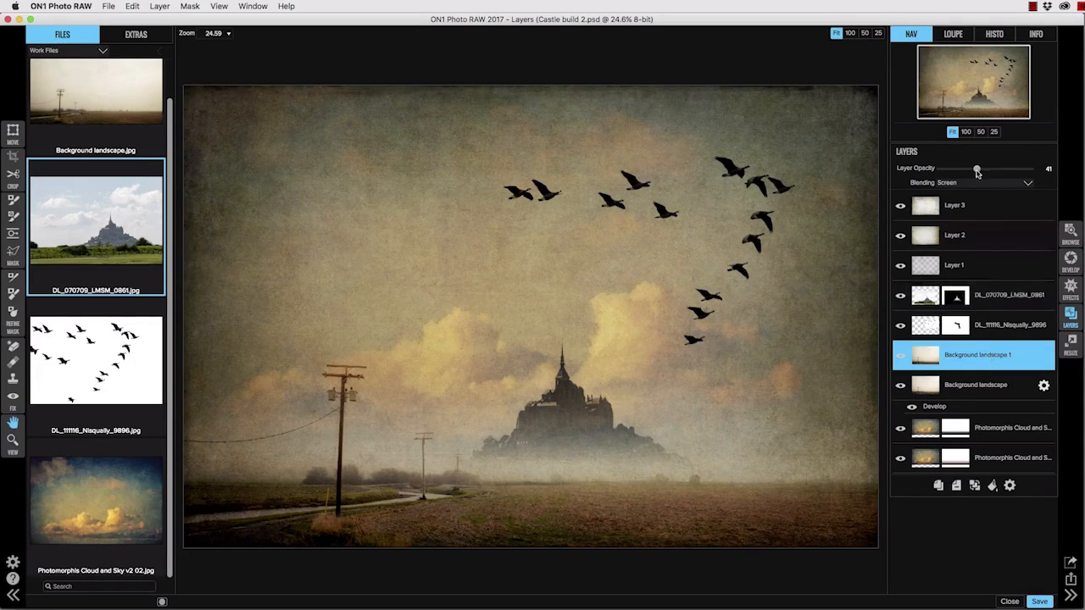
left_click_drag(977, 172, 965, 187)
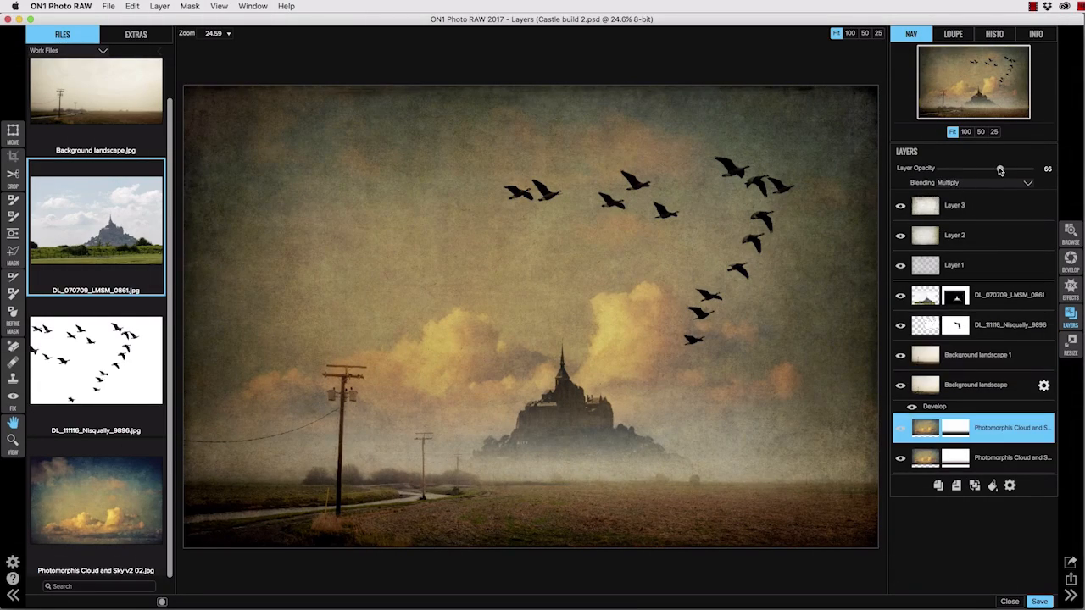
left_click_drag(999, 172, 980, 171)
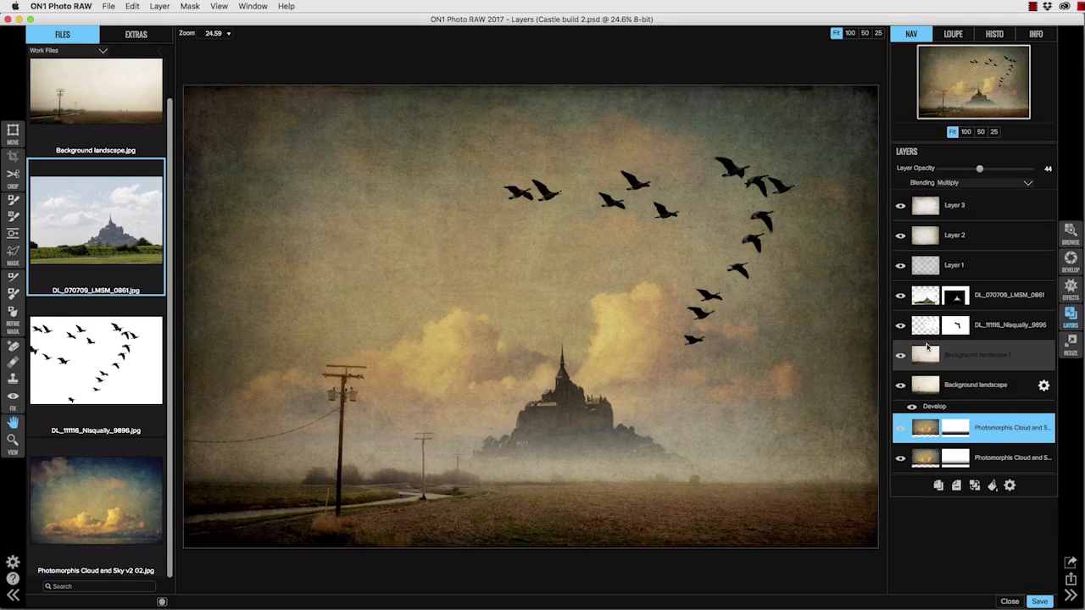
left_click(928, 355)
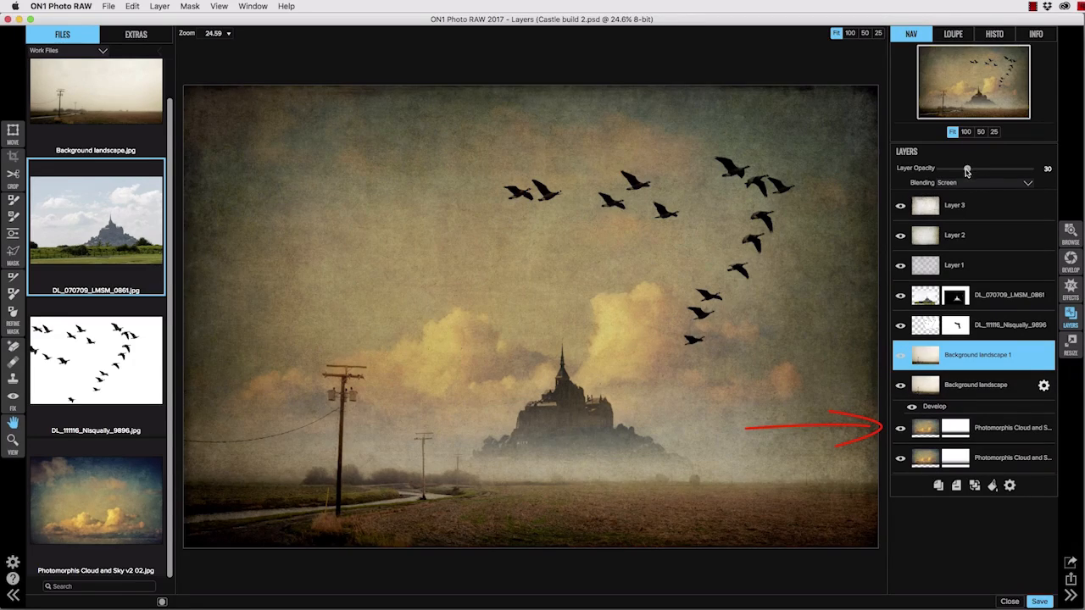
left_click_drag(965, 173, 964, 174)
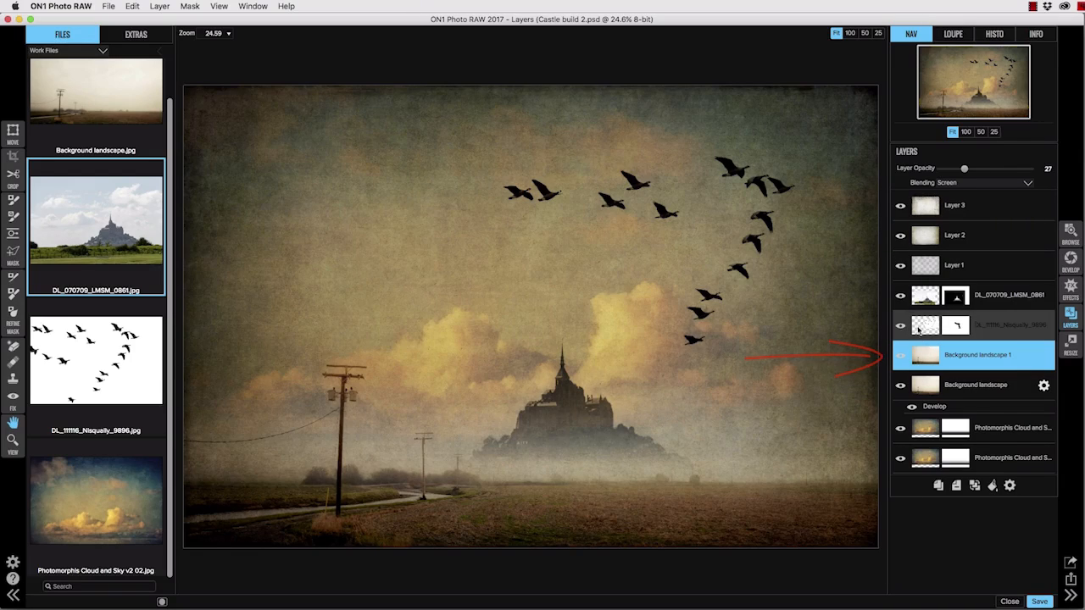
Fine-tune the opacity of the Layer 1 texture and lower the opacity of the Layer 2 texture
left_click(988, 337)
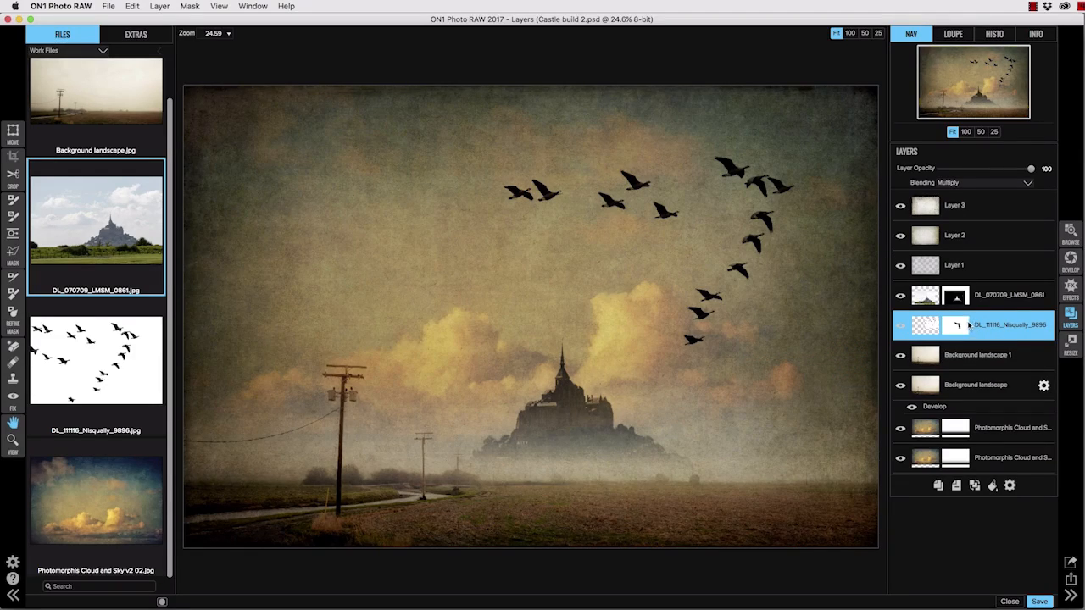
left_click(975, 265)
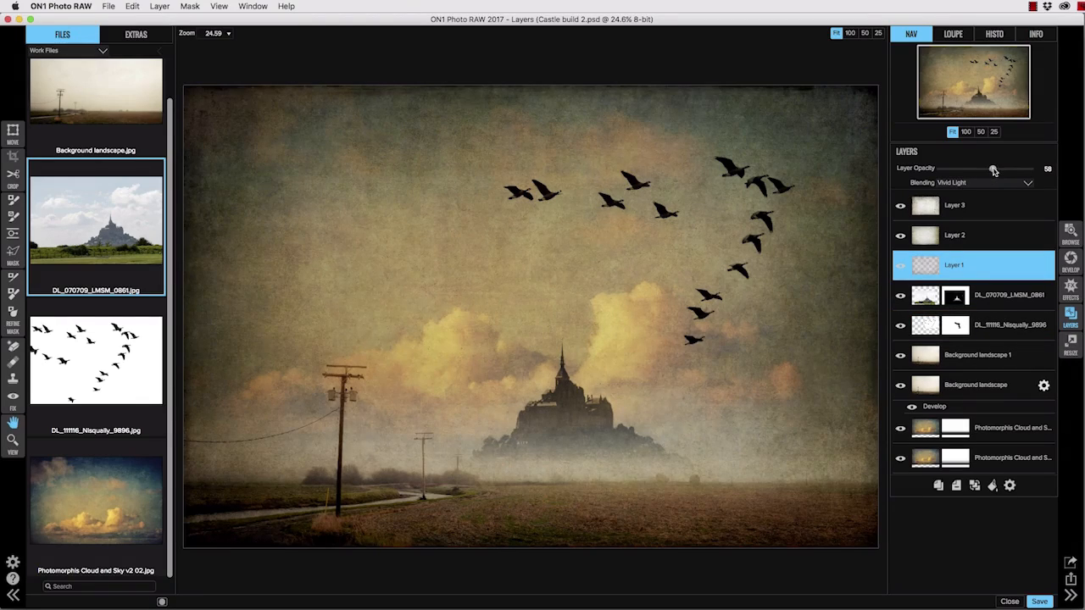
mouse_move(994, 171)
left_mouse_down()
mouse_move(1004, 172)
mouse_move(993, 178)
left_mouse_up()
left_click(961, 235)
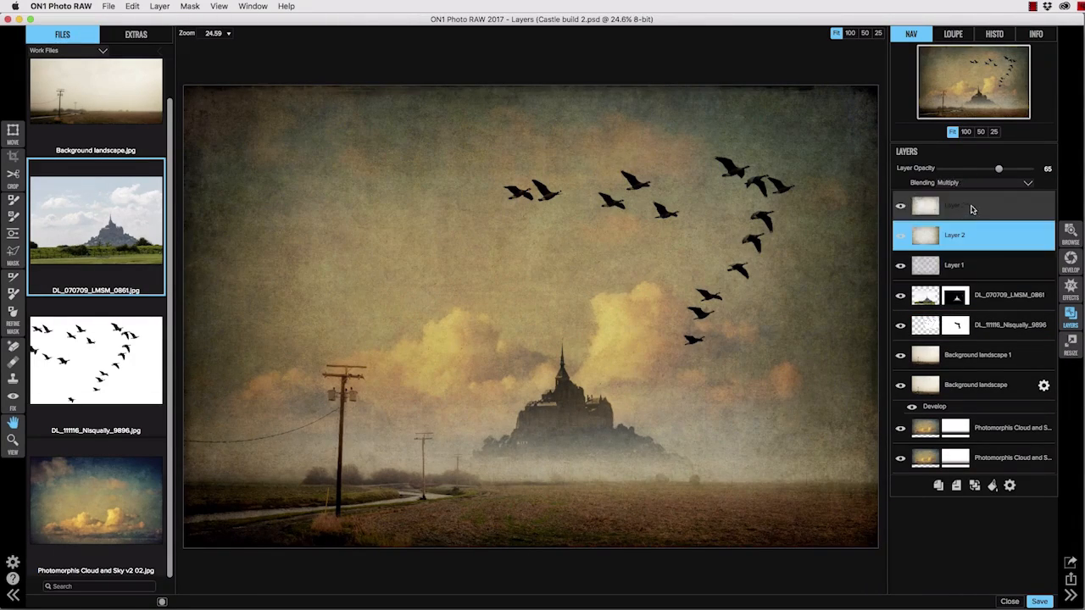
mouse_move(1000, 170)
left_mouse_down()
mouse_move(977, 174)
mouse_move(988, 172)
left_mouse_up()
left_click(952, 205)
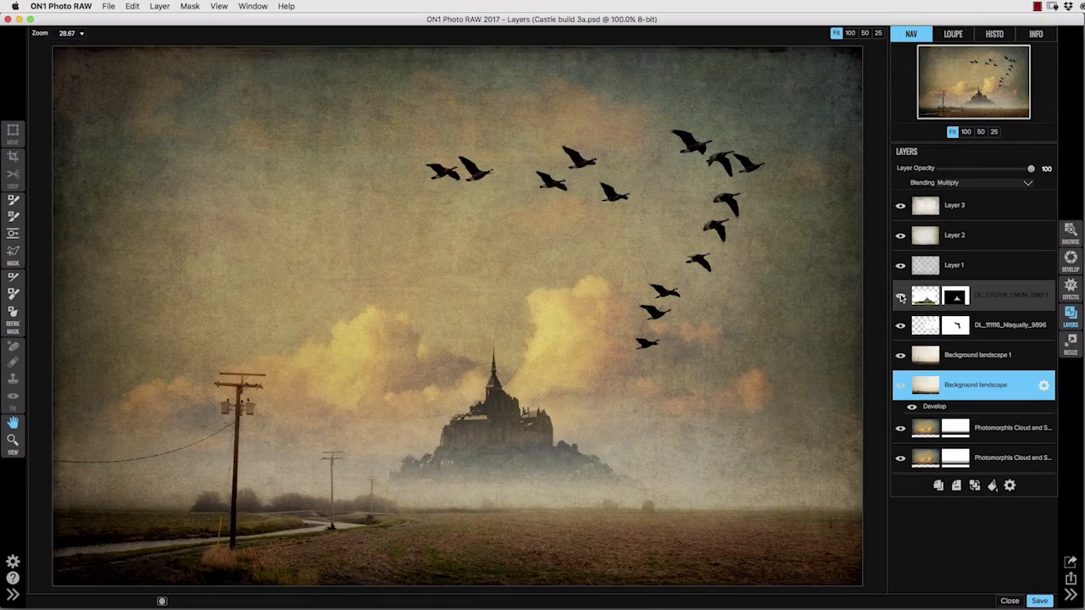
Compare the Castle build 3a composite with and without the castle layer and the bottom cloud layer
left_click(901, 296)
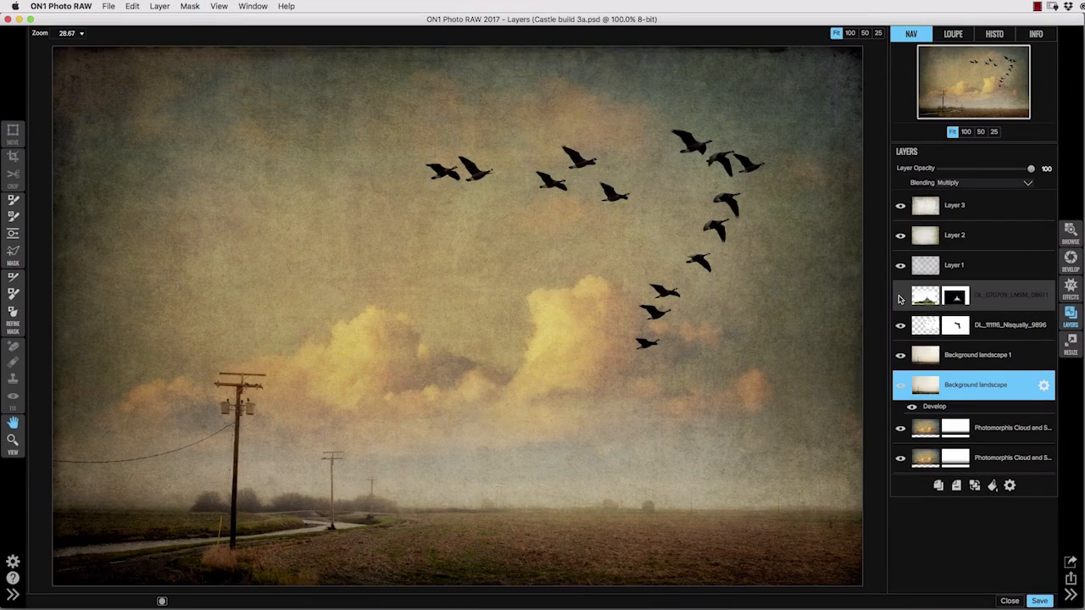
left_click(900, 297)
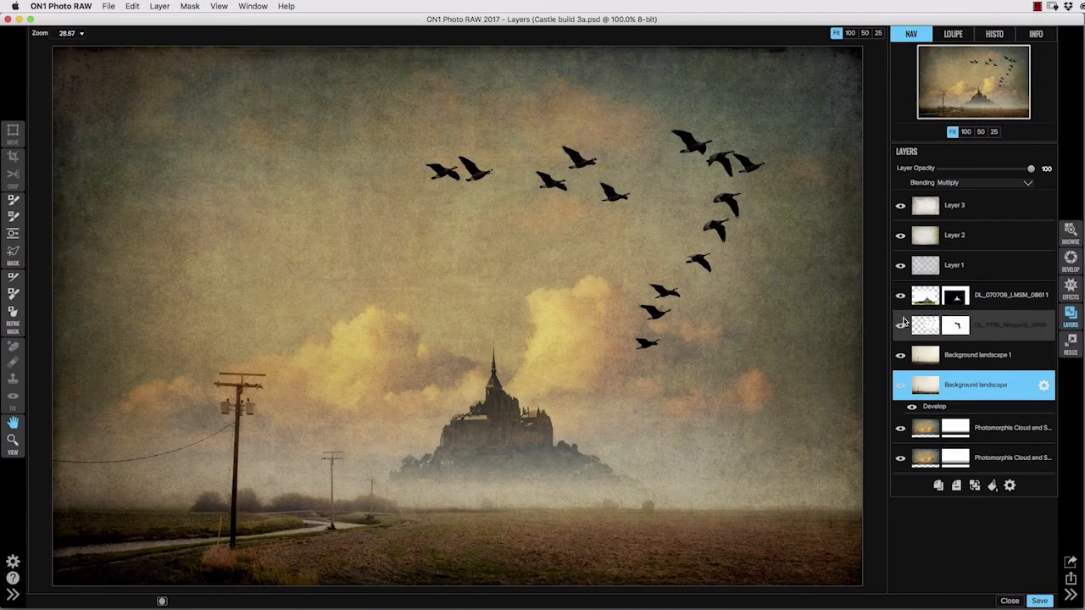
left_click(900, 460)
left_click(901, 459)
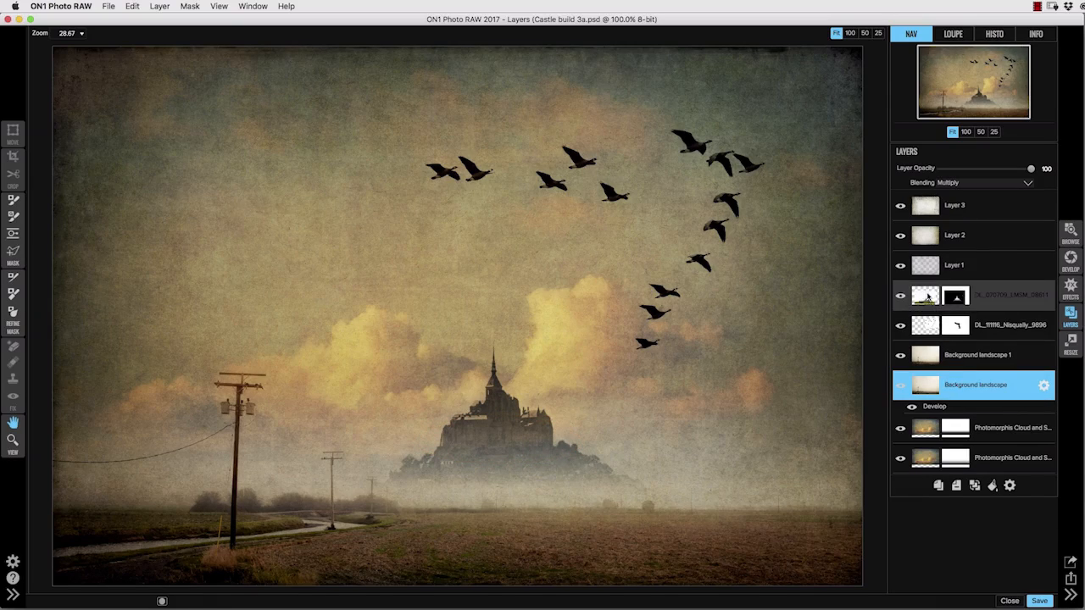
Duplicate the castle layer, set the lower copy's blending mode to Darken and compare the castle with and without it
left_click(929, 296)
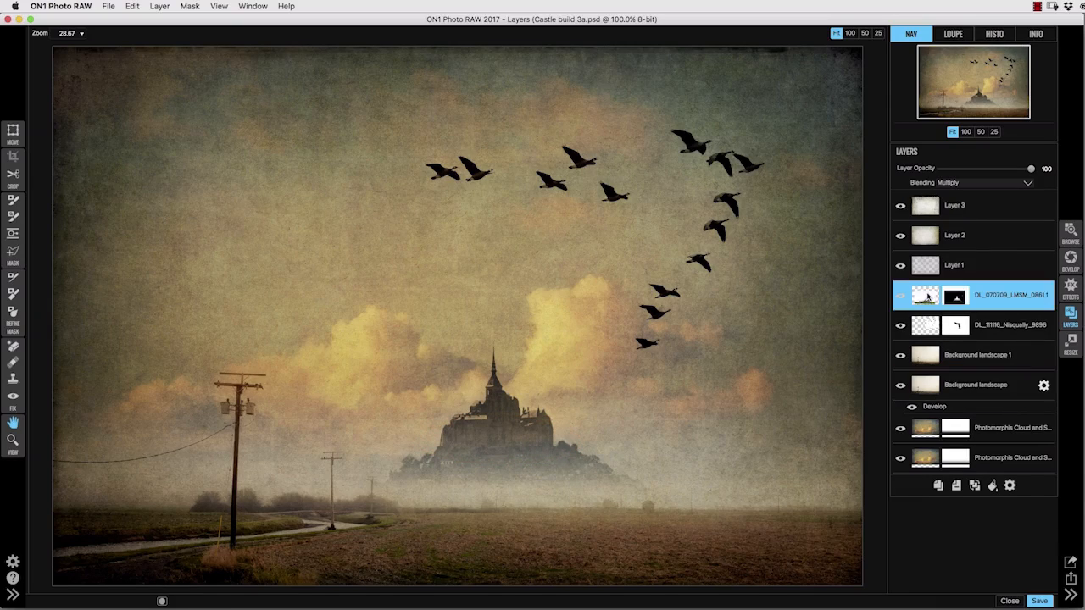
left_click(940, 486)
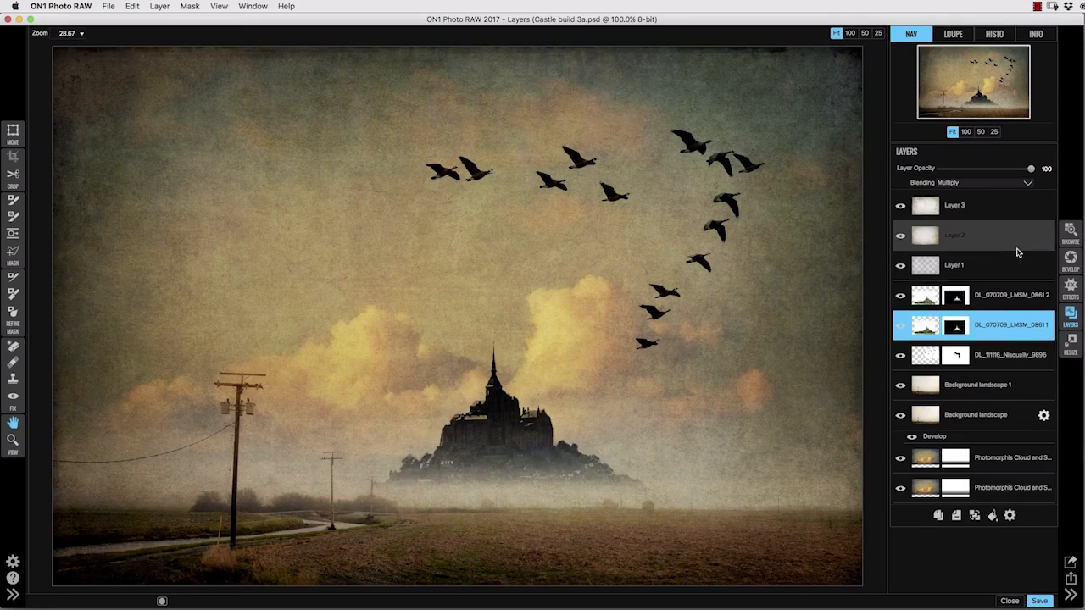
left_click(1002, 182)
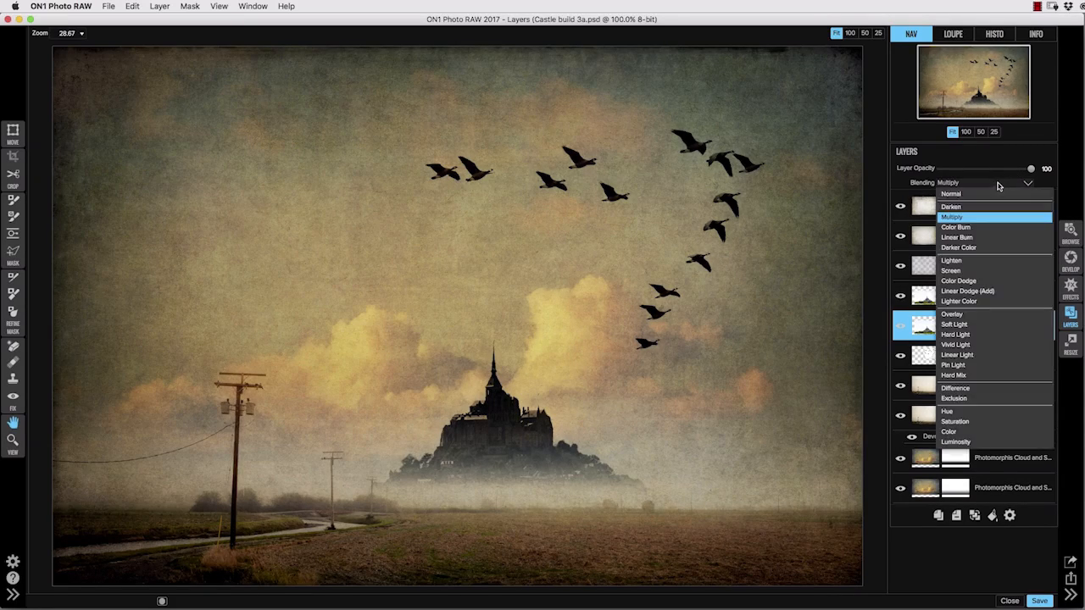
left_click(1034, 201)
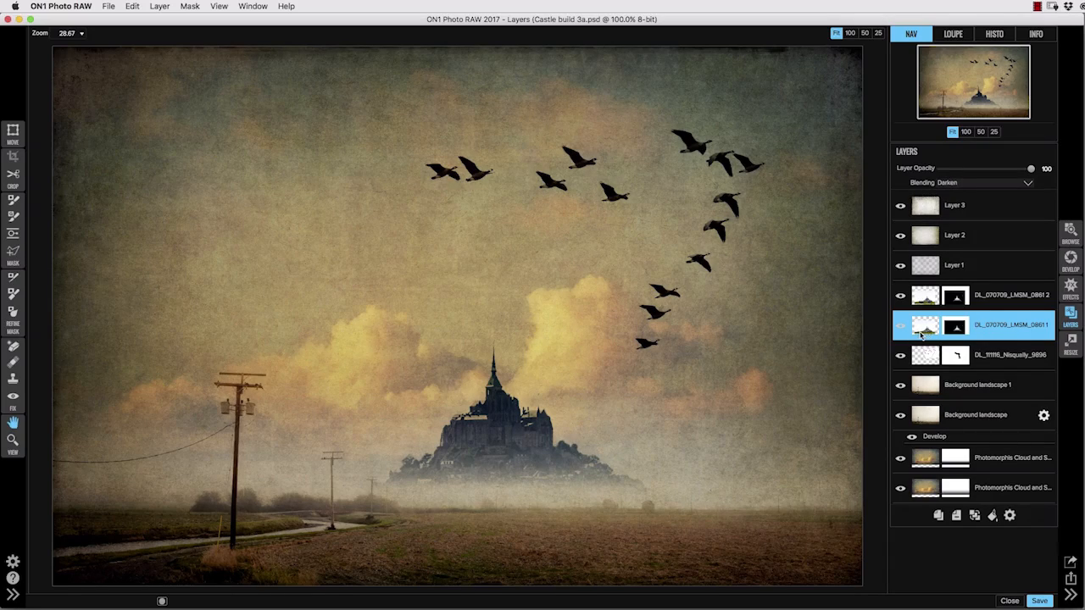
left_click(901, 328)
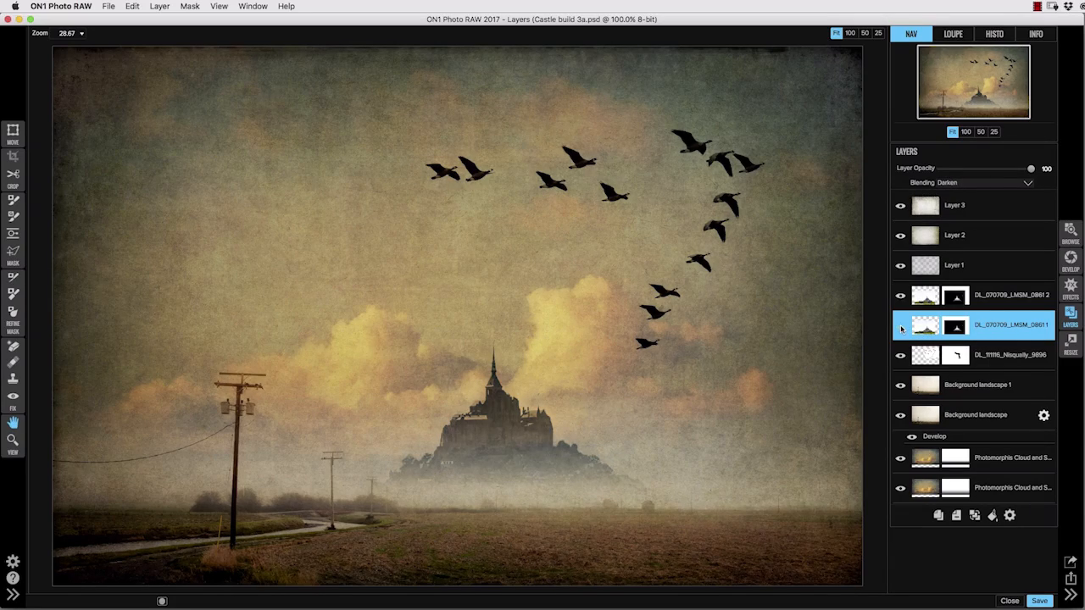
left_click(901, 327)
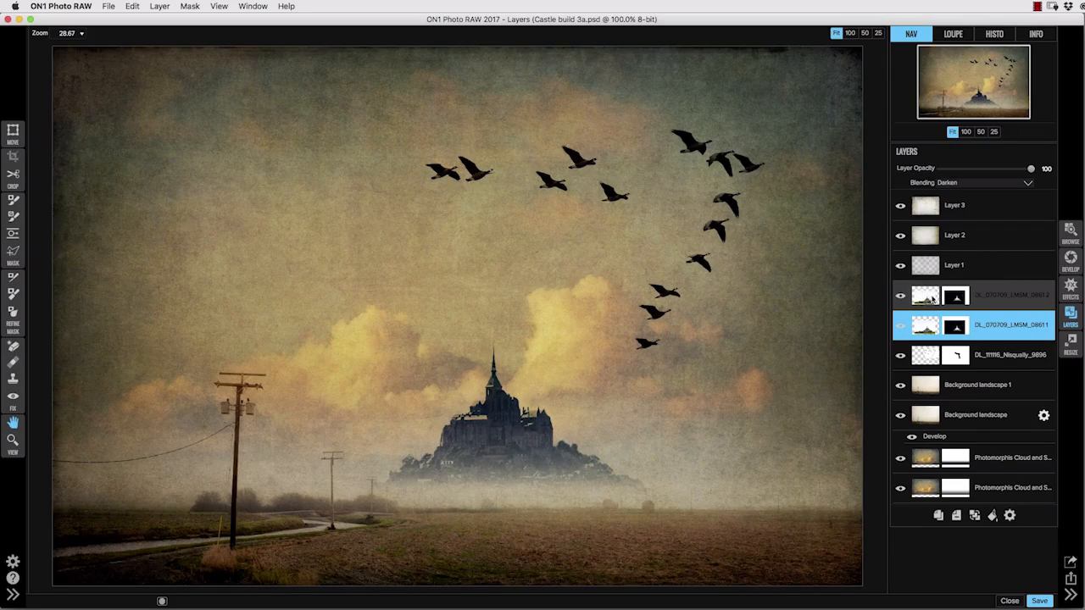
Develop the upper castle layer with Highlights 9, Shadows -11, Blacks -17, Structure 18 and Haze -26
left_click(936, 301)
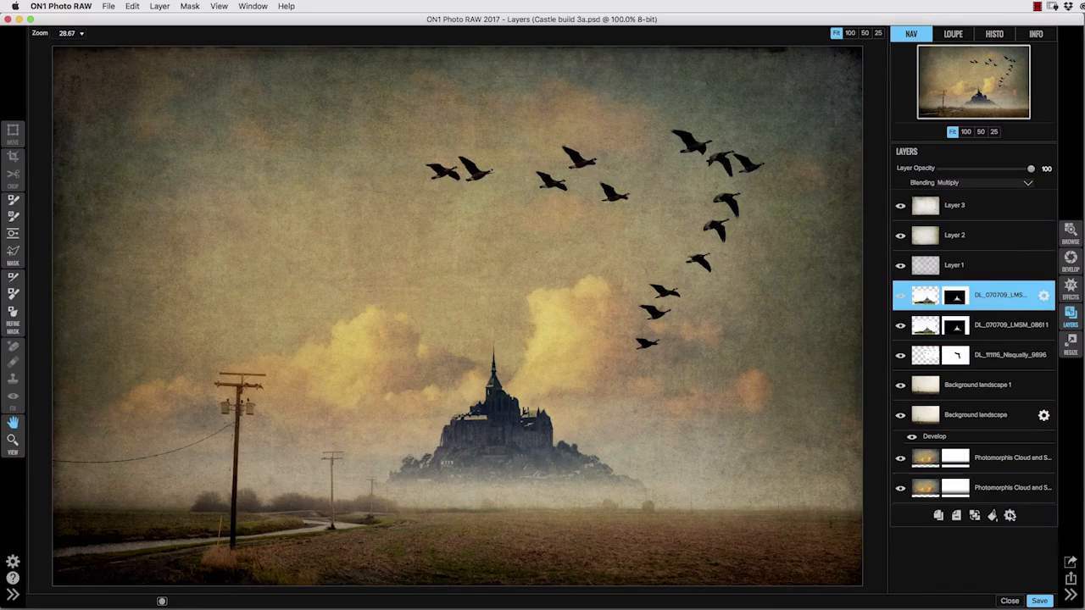
left_click(1071, 258)
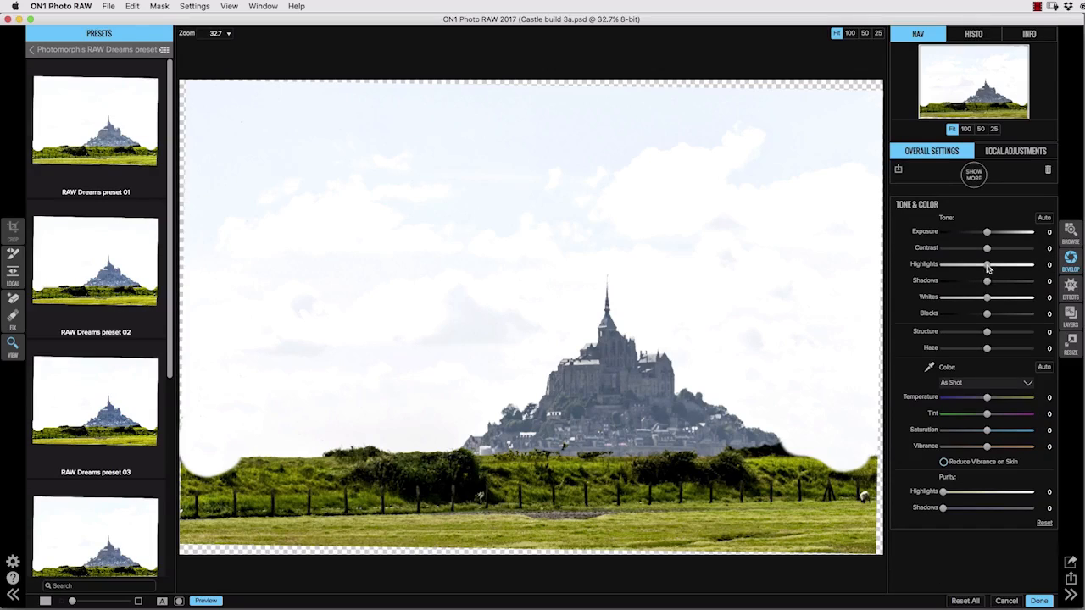
left_click_drag(988, 269, 963, 355)
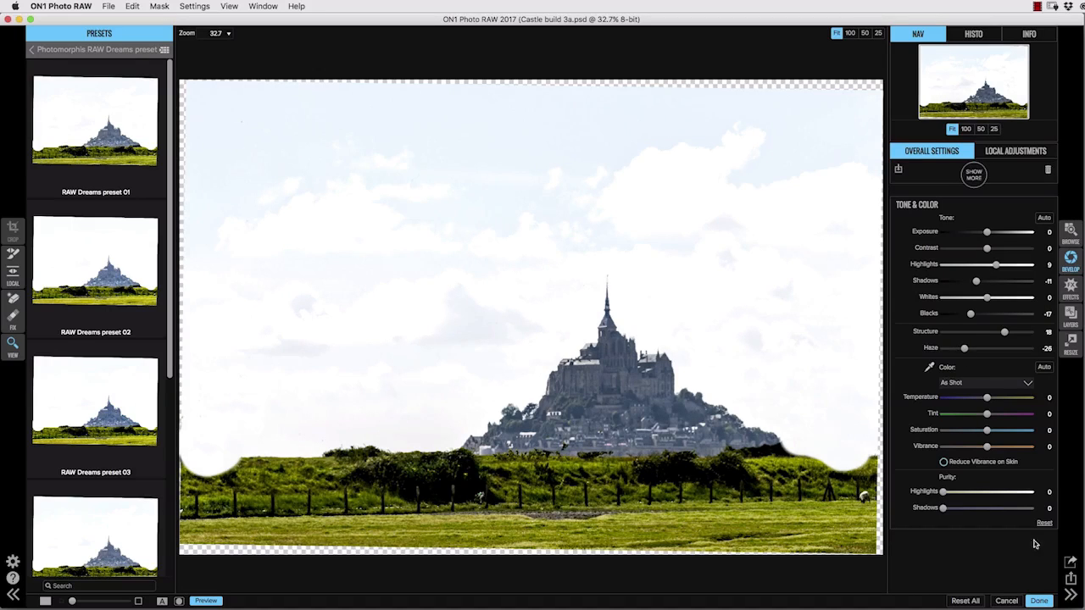
left_click(1039, 600)
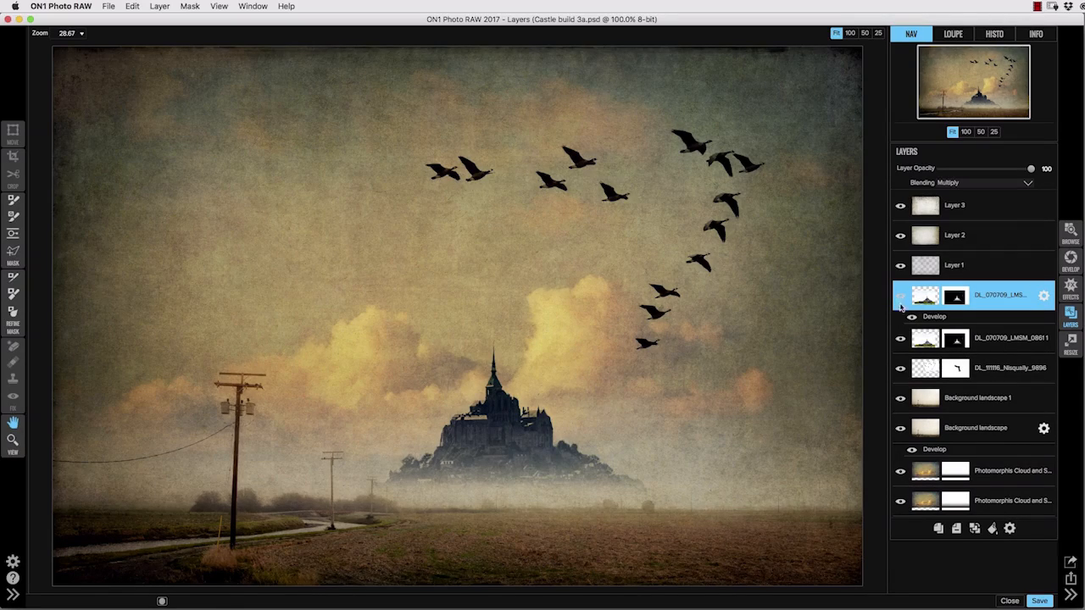
Compare the composite with and without the upper castle layer, the lower castle layer and the upper cloud layer
left_click(902, 299)
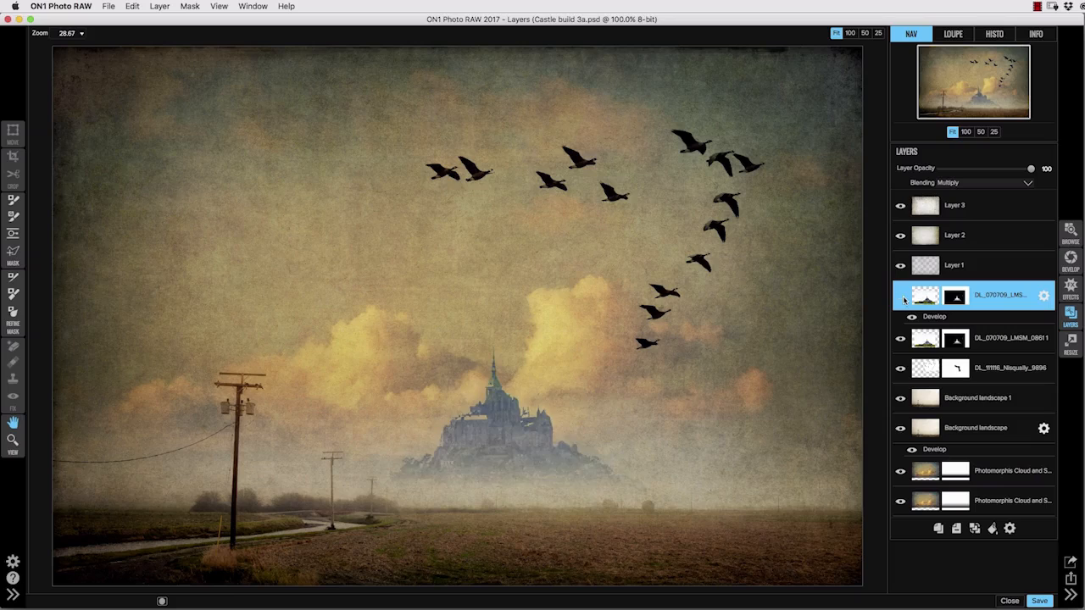
left_click(902, 298)
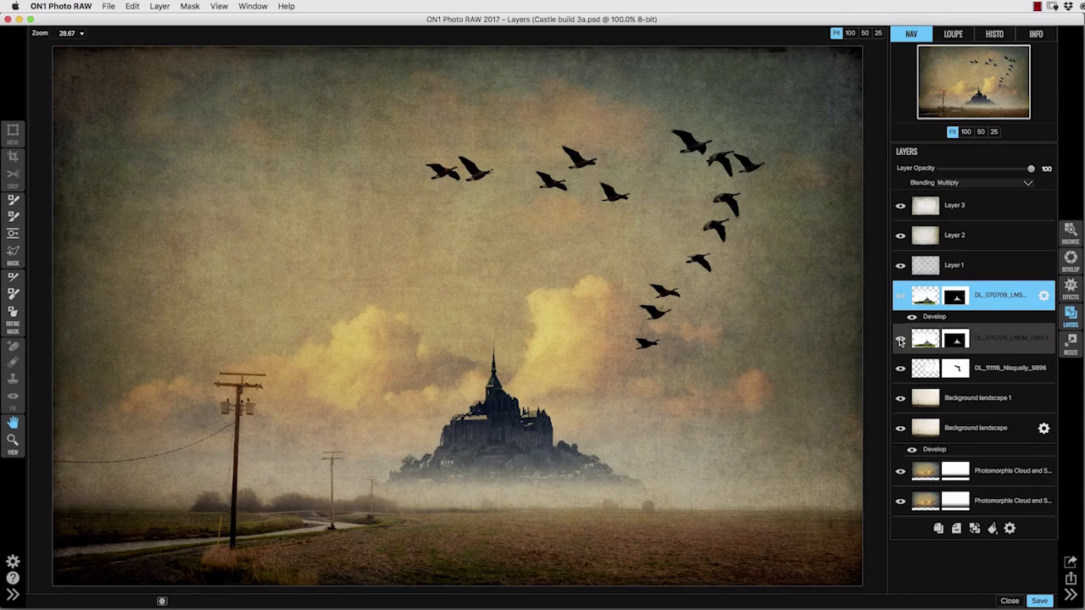
left_click(900, 340)
left_click(900, 340)
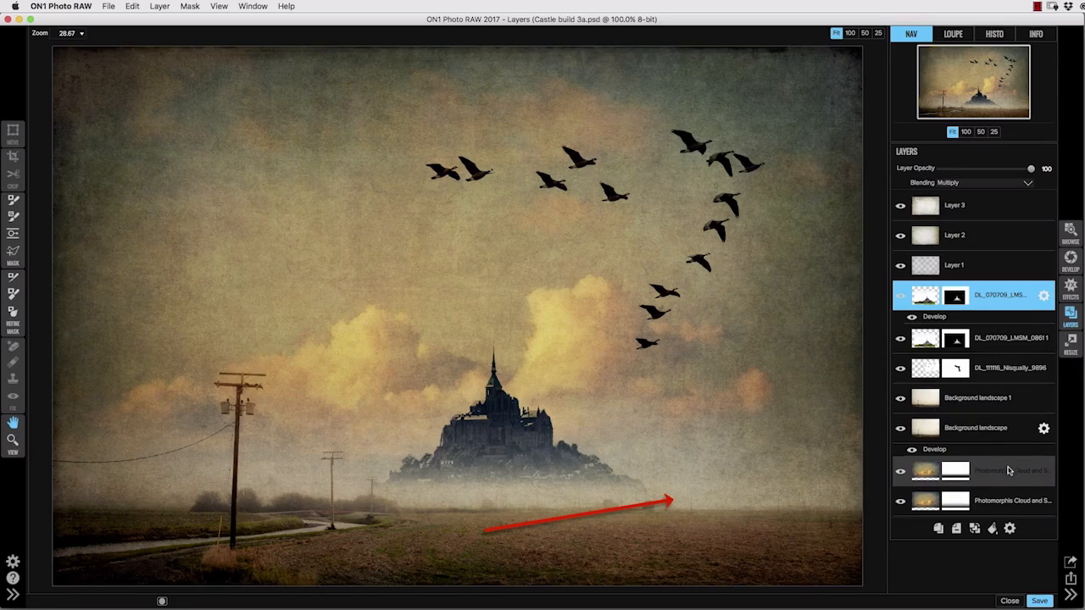
left_click(901, 472)
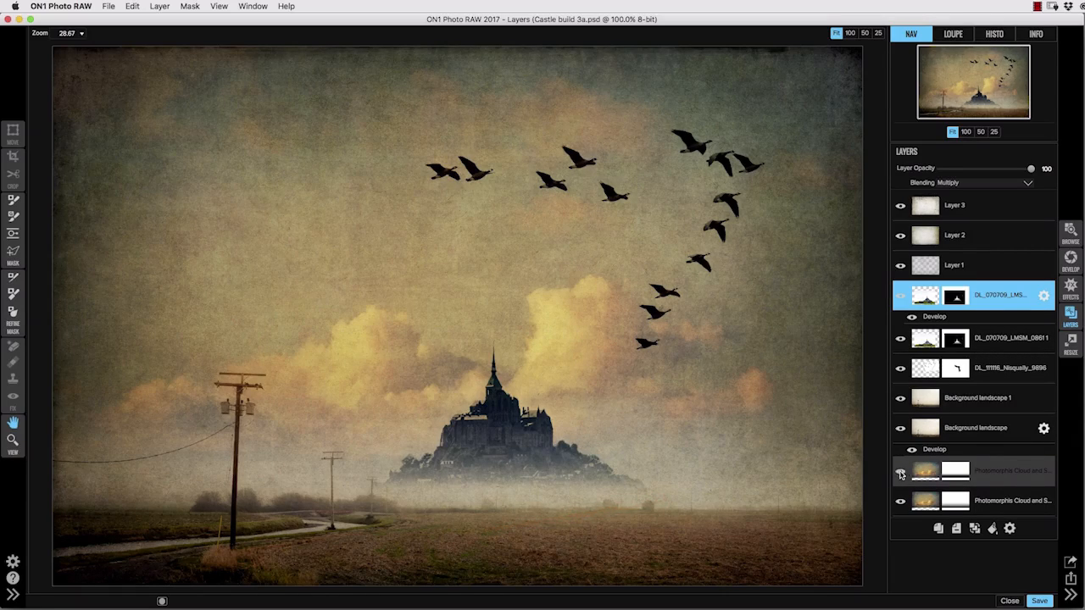
left_click(901, 472)
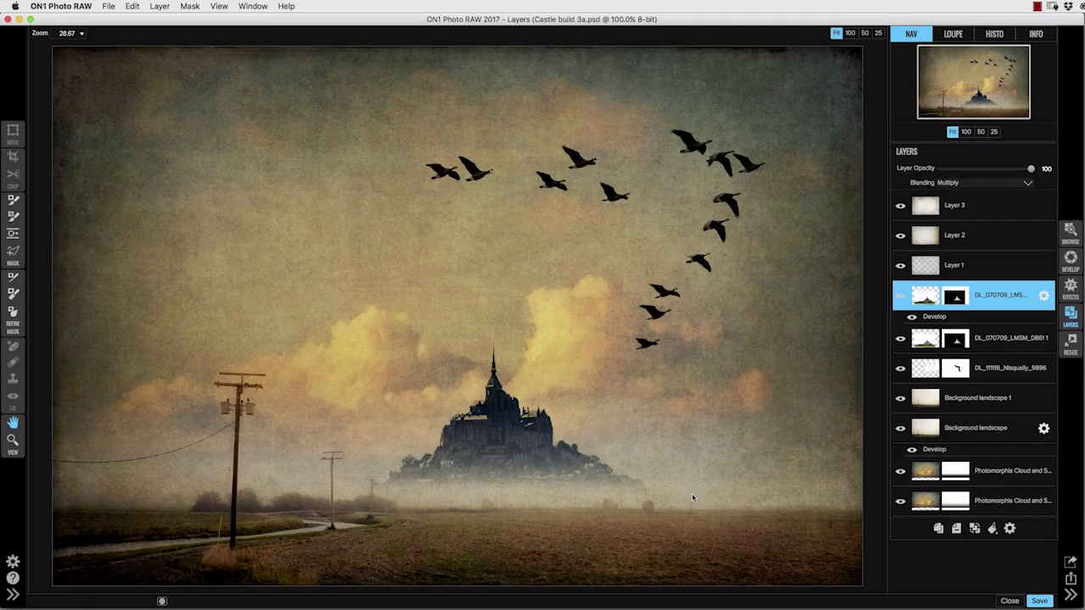
Duplicate the Background landscape layer and move the original to the bottom of the layer stack
left_click(936, 429)
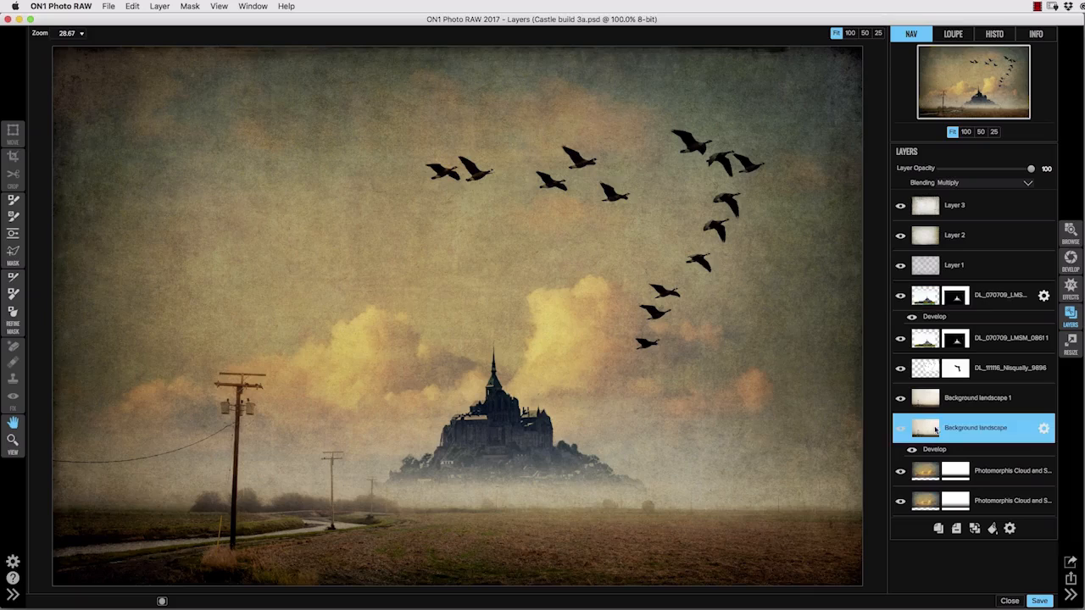
left_click(939, 529)
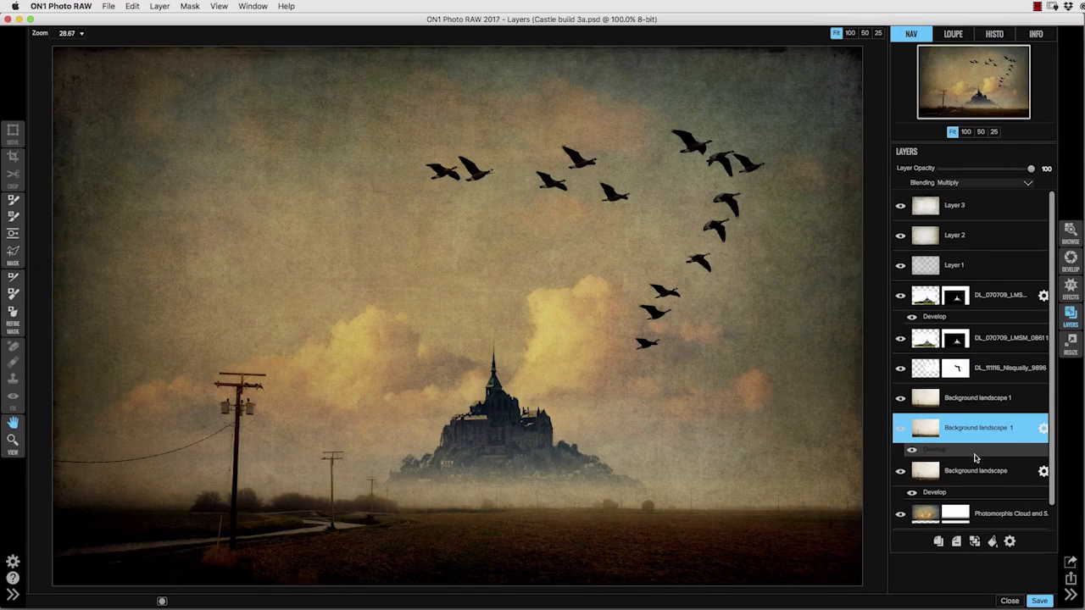
left_click(927, 475)
left_click_drag(926, 475, 932, 507)
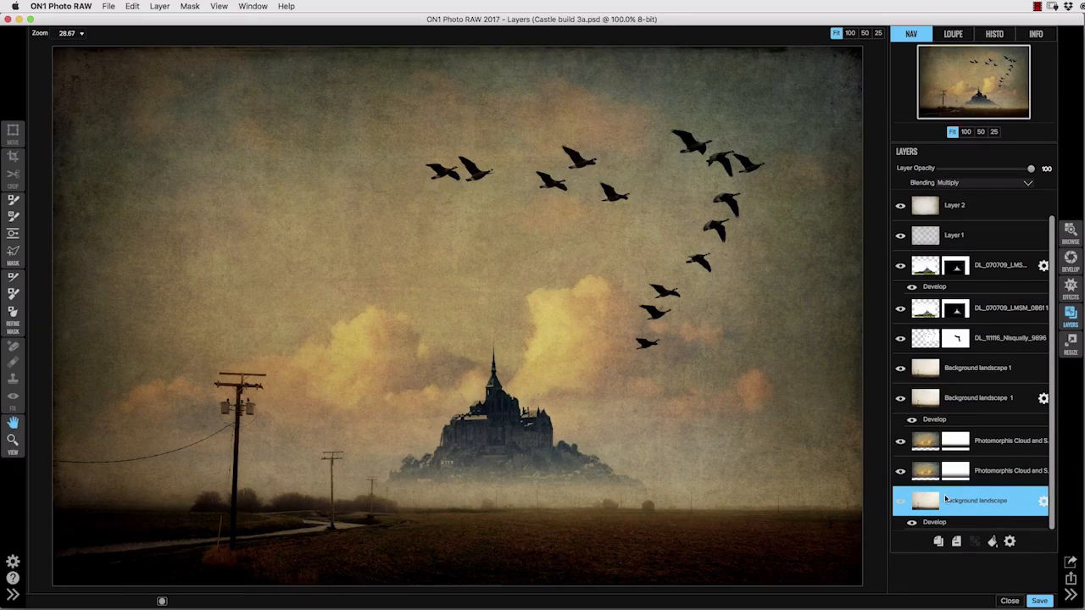
Compare the foreground with and without the bottom Background landscape layer
left_click(902, 502)
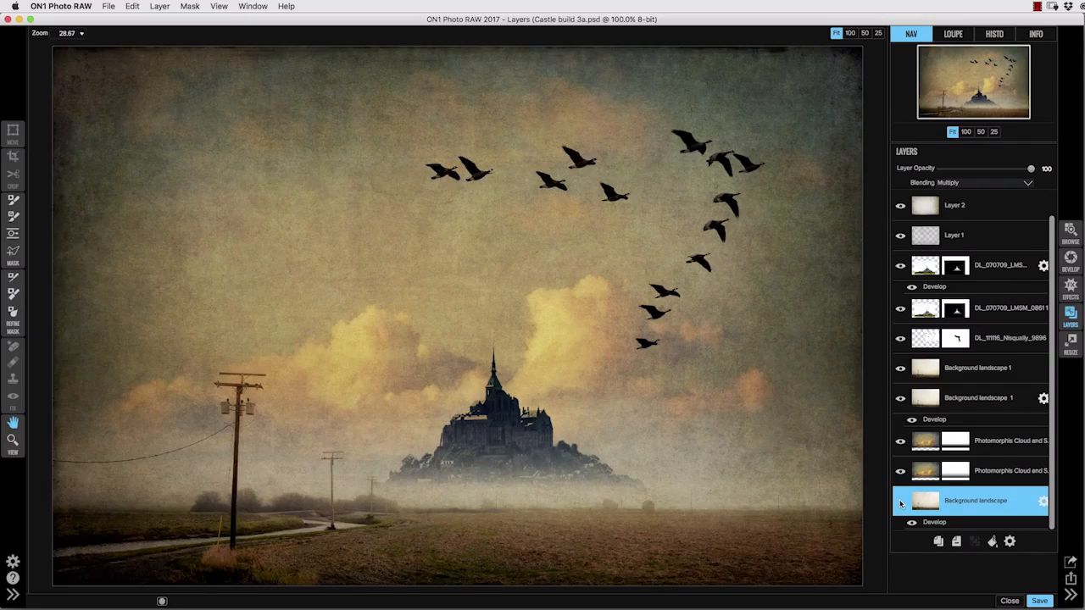
left_click(902, 503)
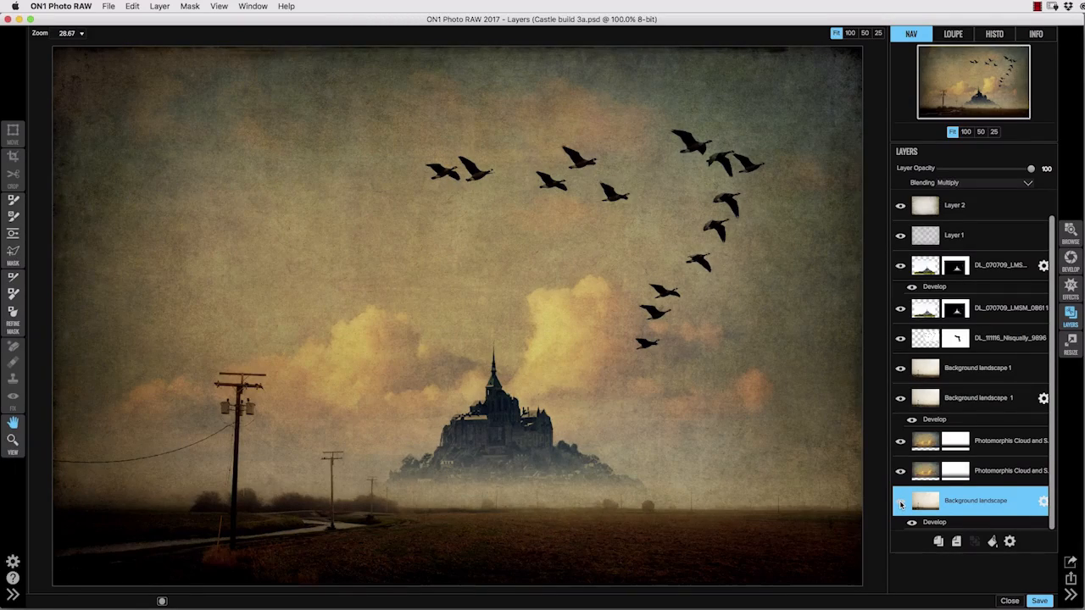
left_click(902, 504)
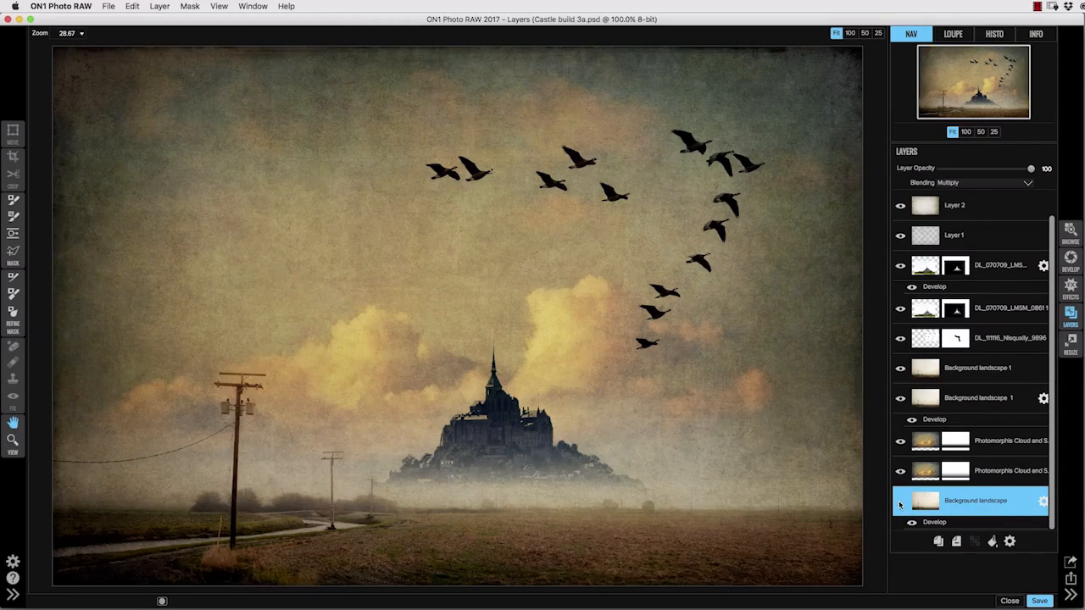
left_click(901, 503)
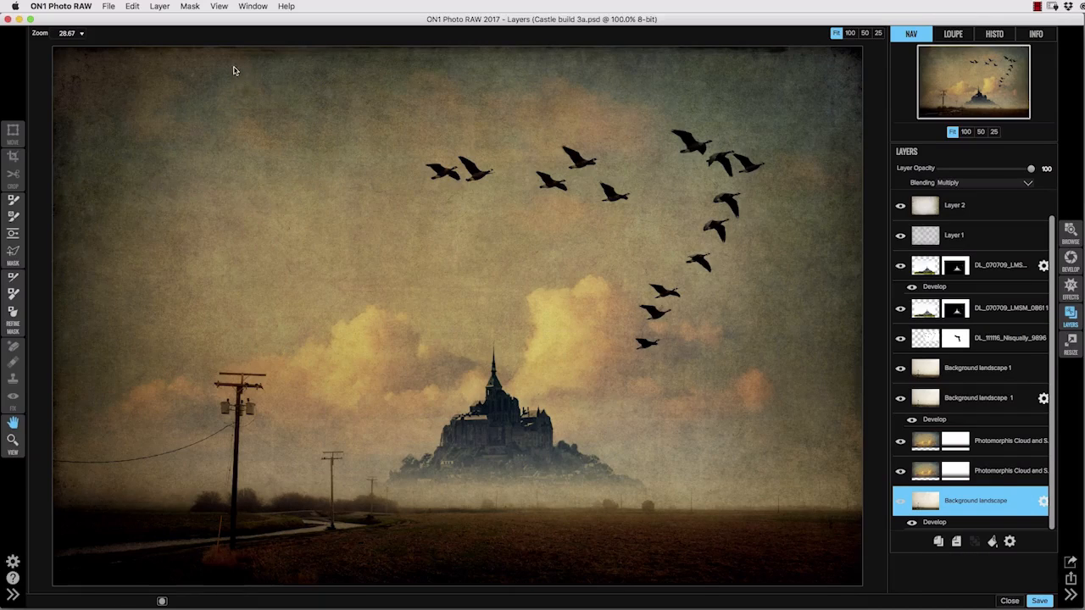
Create a luminosity mask on the bottom Background landscape layer and inspect the mask in the preview
left_click(189, 6)
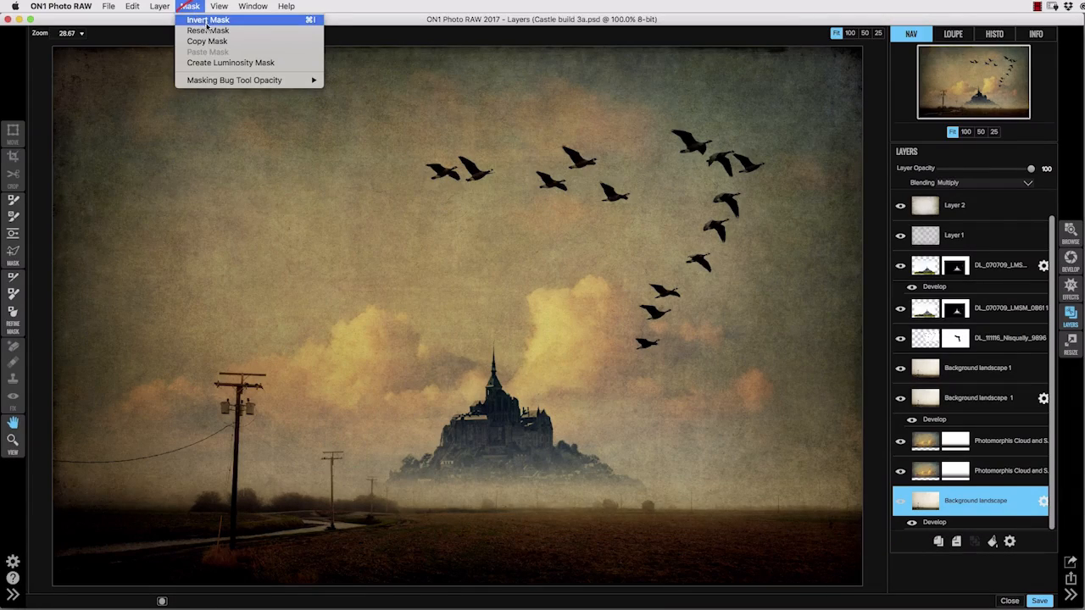
left_click(210, 65)
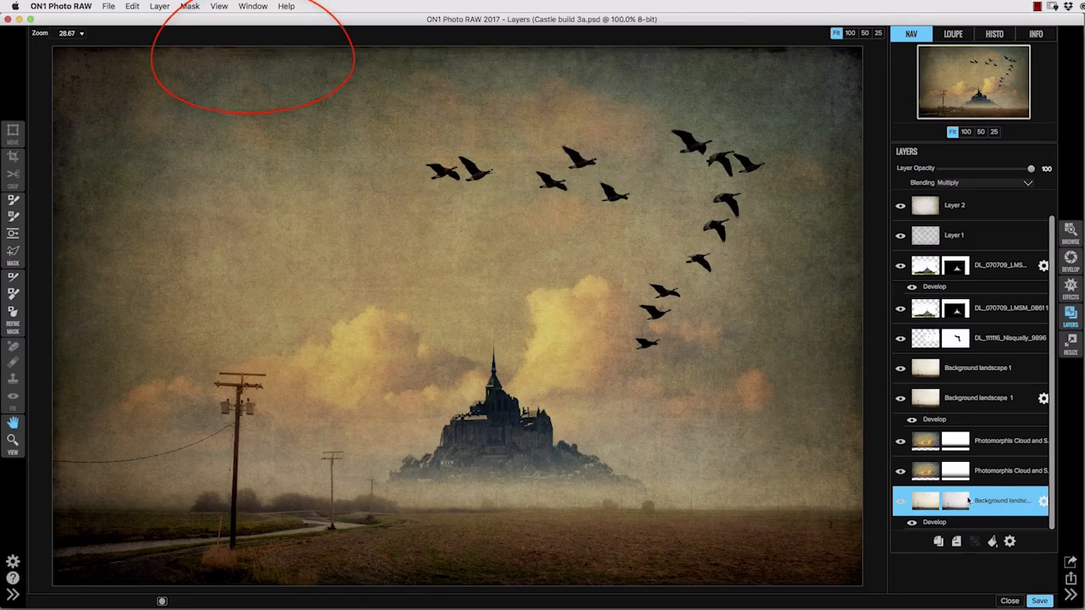
left_click(218, 6)
left_click(242, 118)
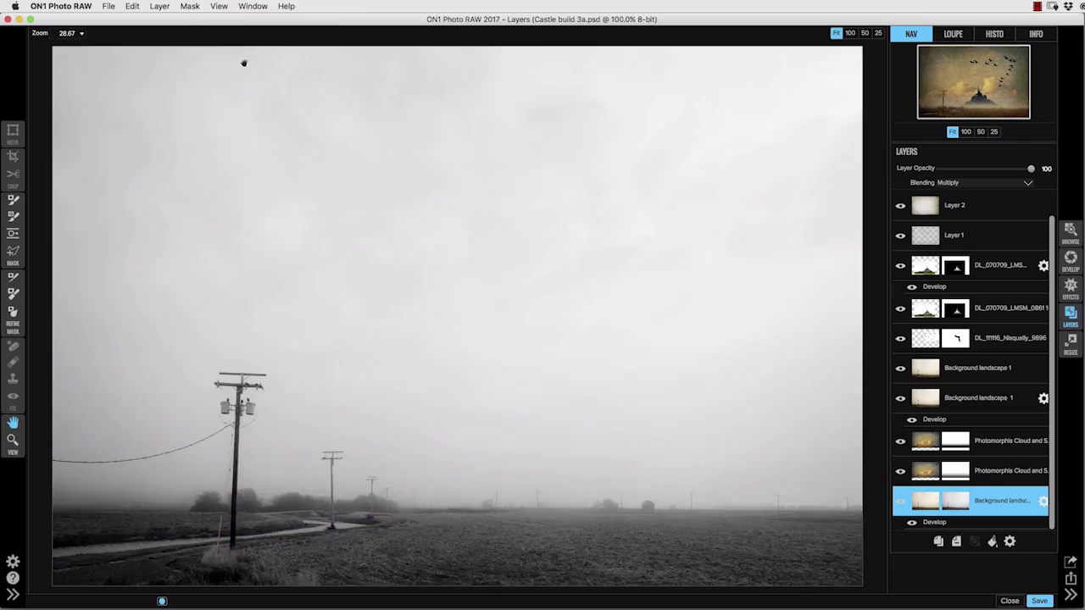
left_click(218, 6)
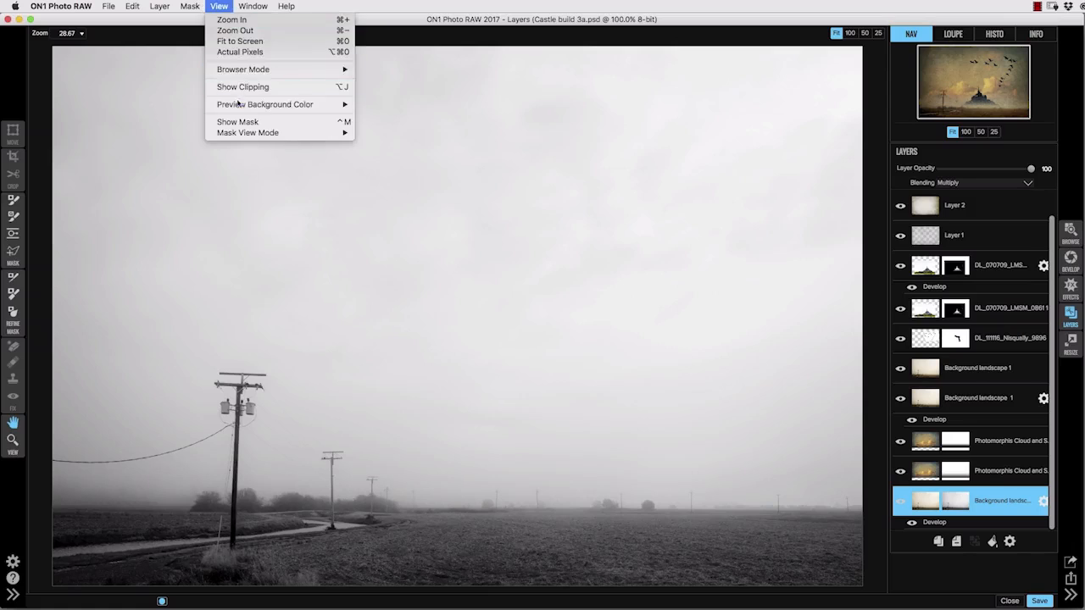
left_click(242, 119)
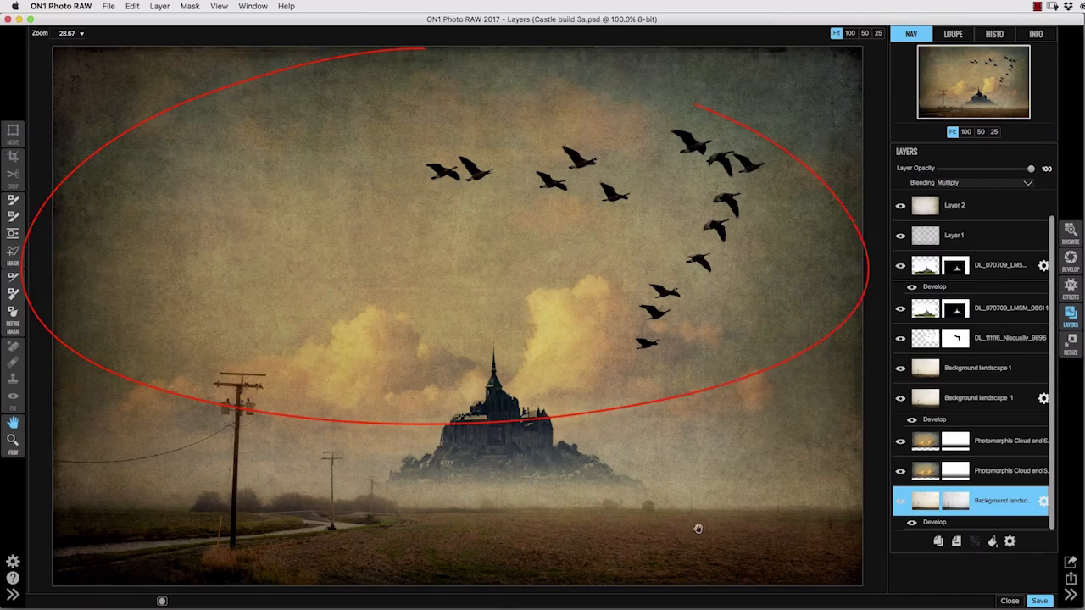
Add a Linear Top gradient to the bottom Background landscape layer's mask and position its transition across the middle of the castle
left_click(12, 234)
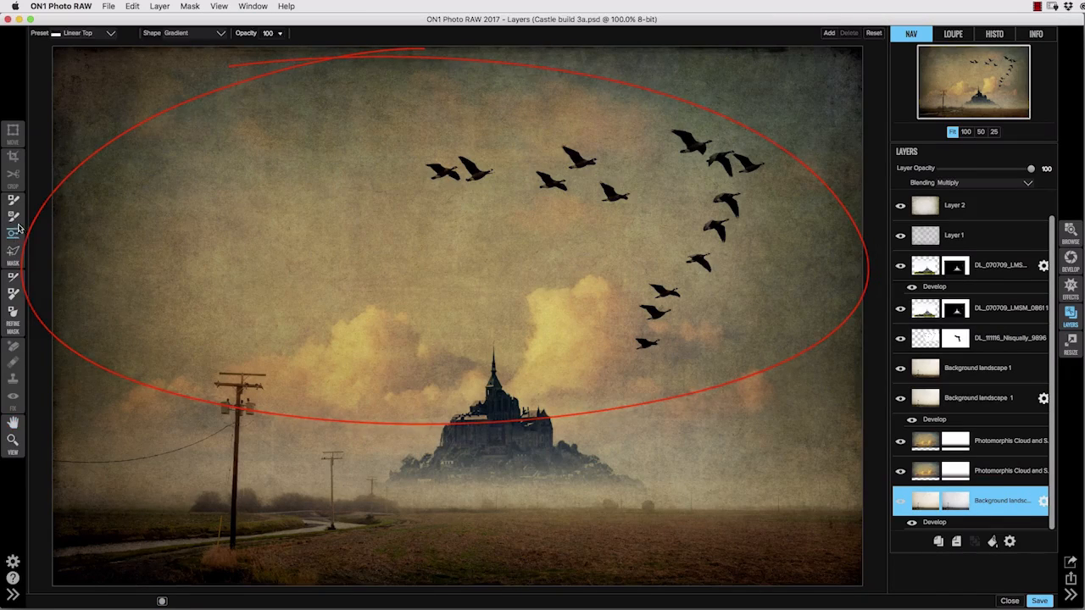
left_click(95, 35)
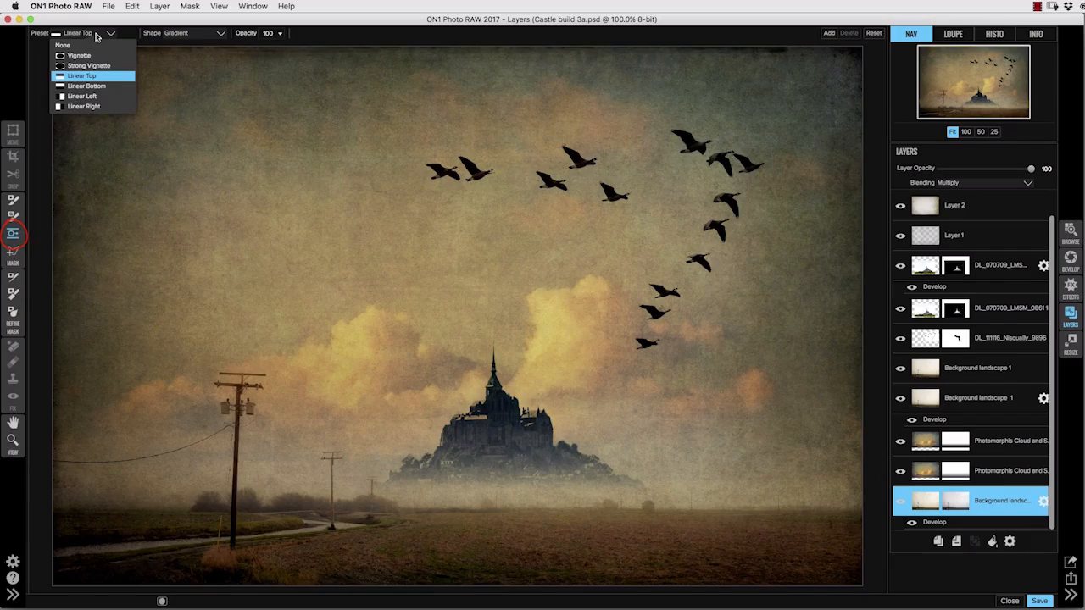
left_click(98, 37)
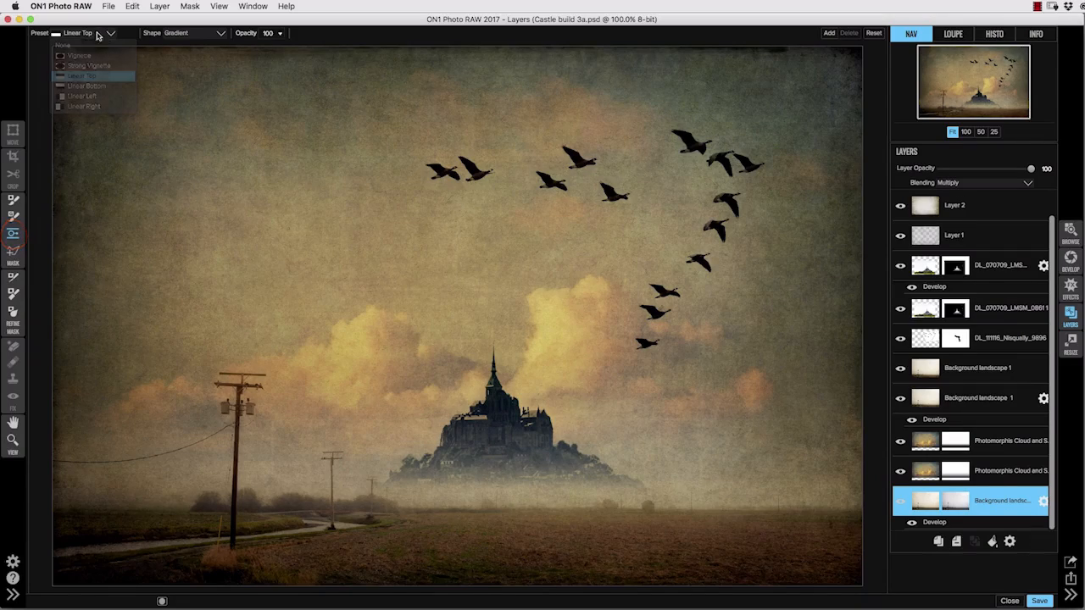
left_click(902, 506)
left_click(902, 506)
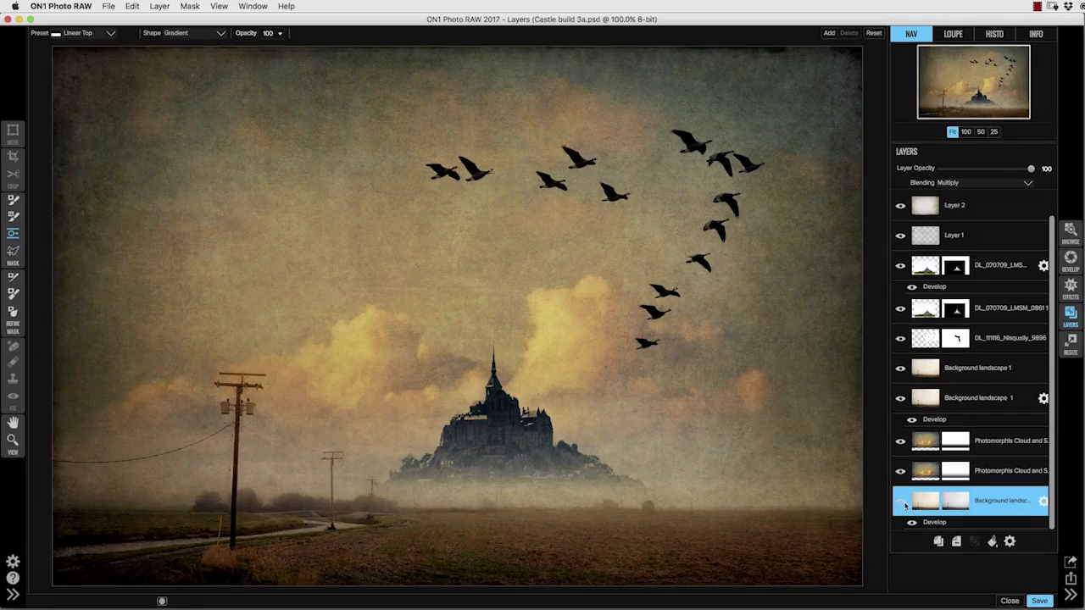
left_click(603, 449)
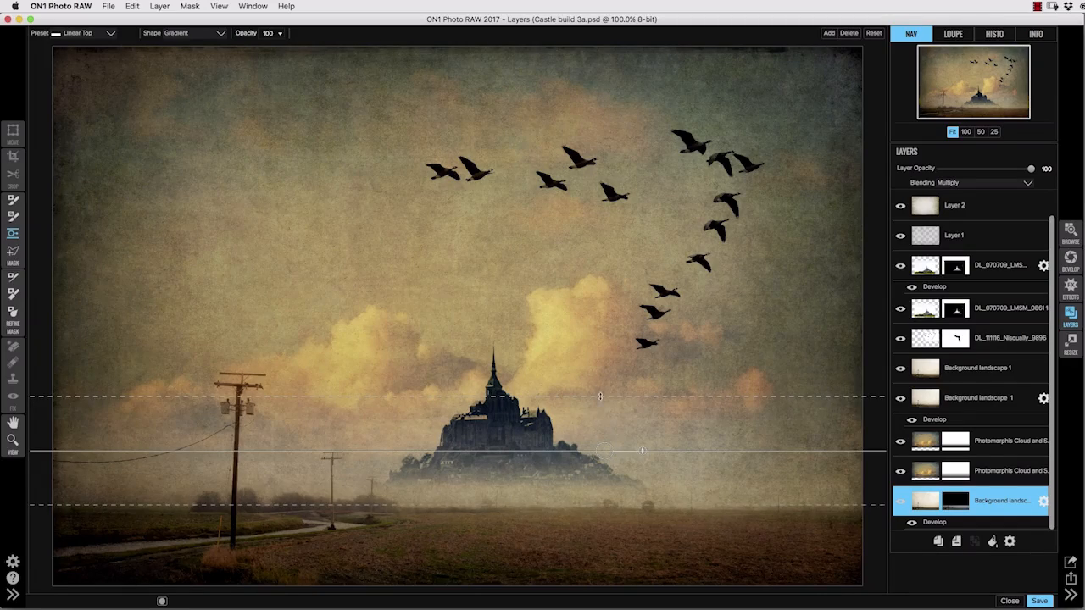
left_click_drag(606, 436, 650, 421)
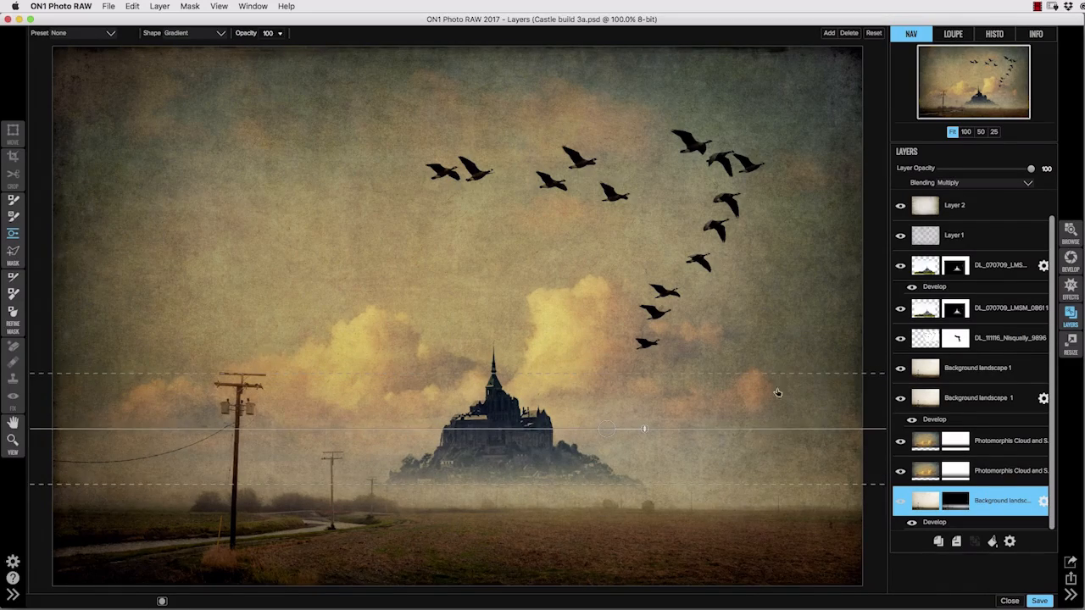
key("h")
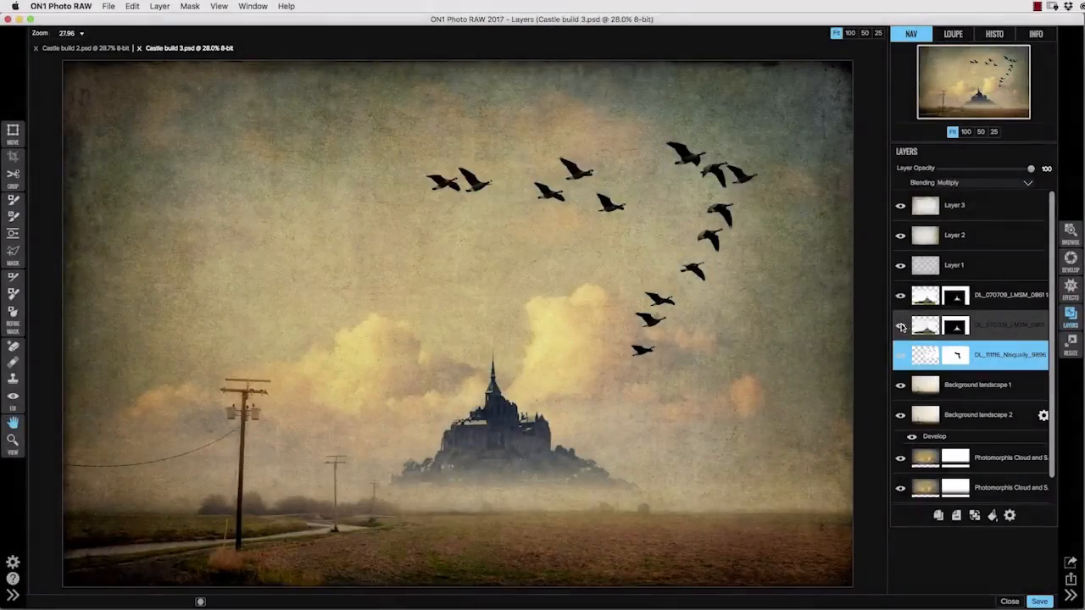
In Castle build 3, hide the texture, castle, landscape and cloud layers so that only the birds layer is shown
left_click(900, 295)
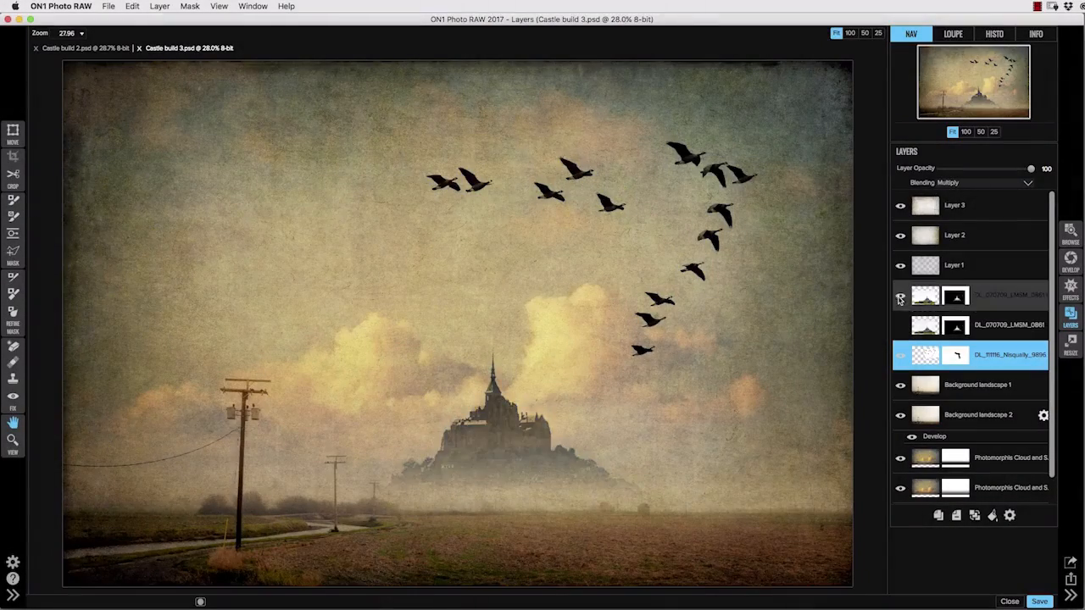
left_click(900, 266)
left_click(901, 236)
left_click(905, 239)
left_click(902, 207)
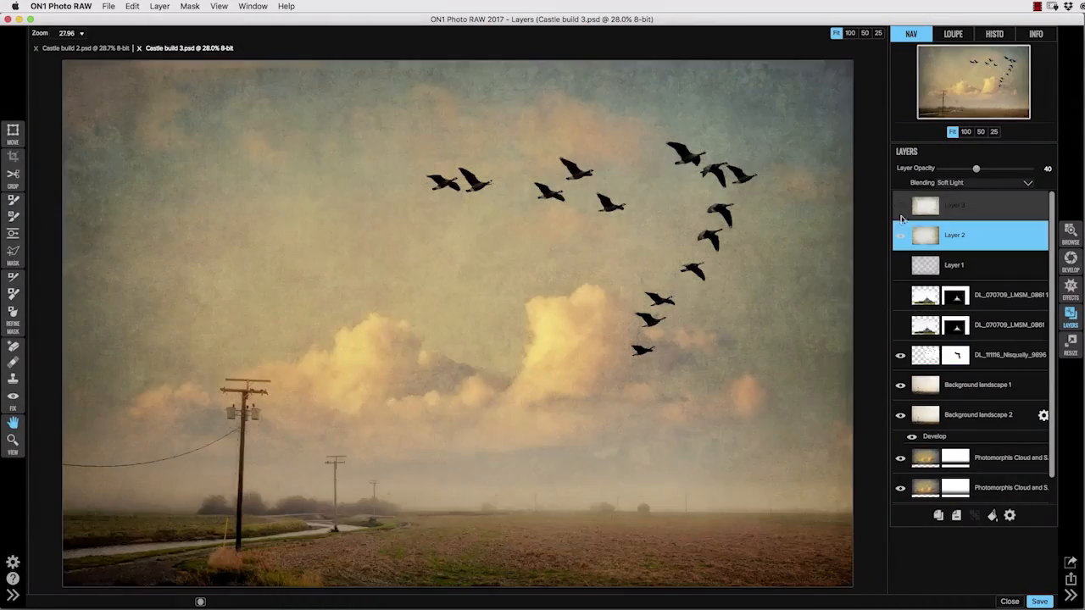
left_click(900, 236)
left_click(900, 385)
left_click(900, 416)
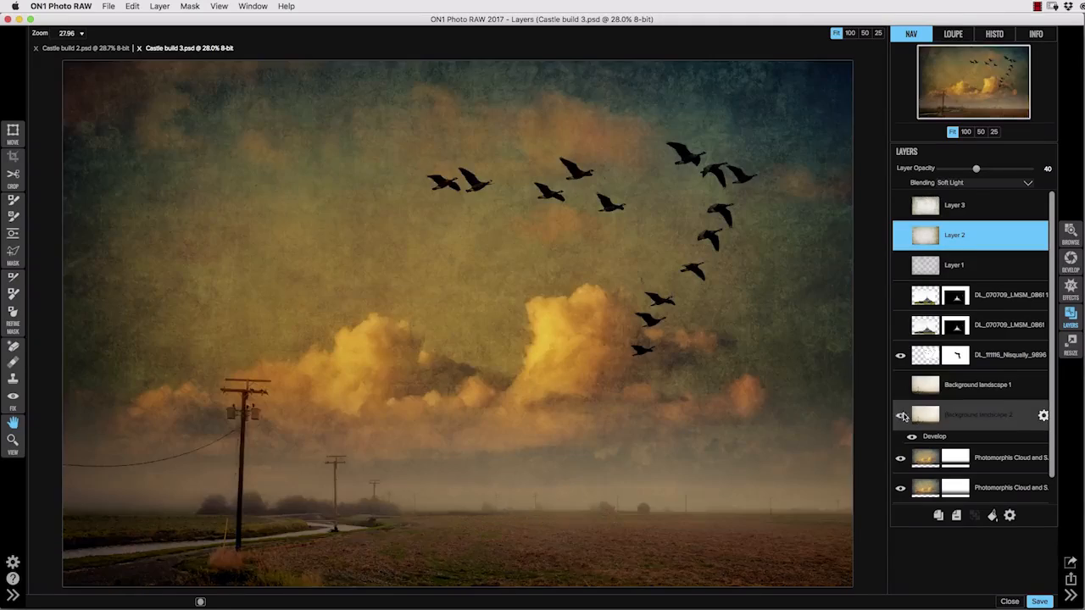
left_click(900, 459)
left_click(902, 487)
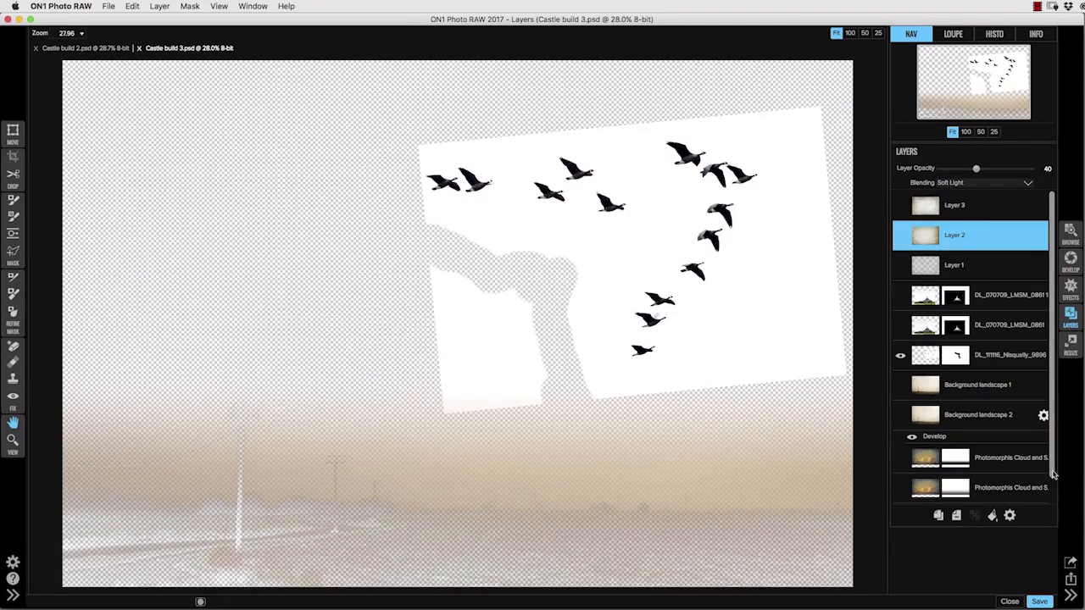
scroll(1057, 488, "down", 1)
left_click(901, 488)
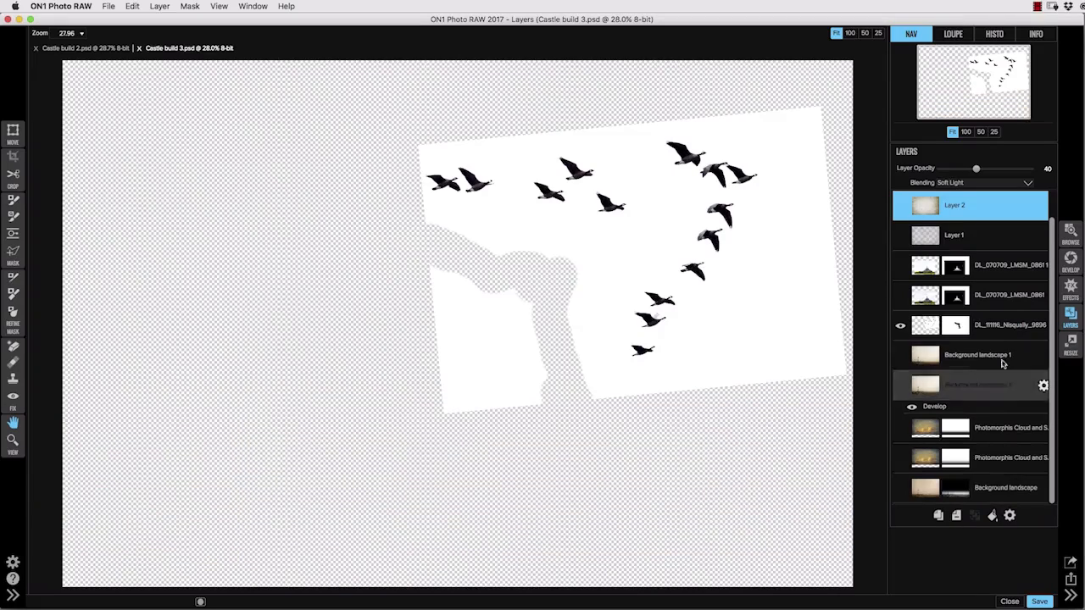
Duplicate the birds layer
left_click(927, 322)
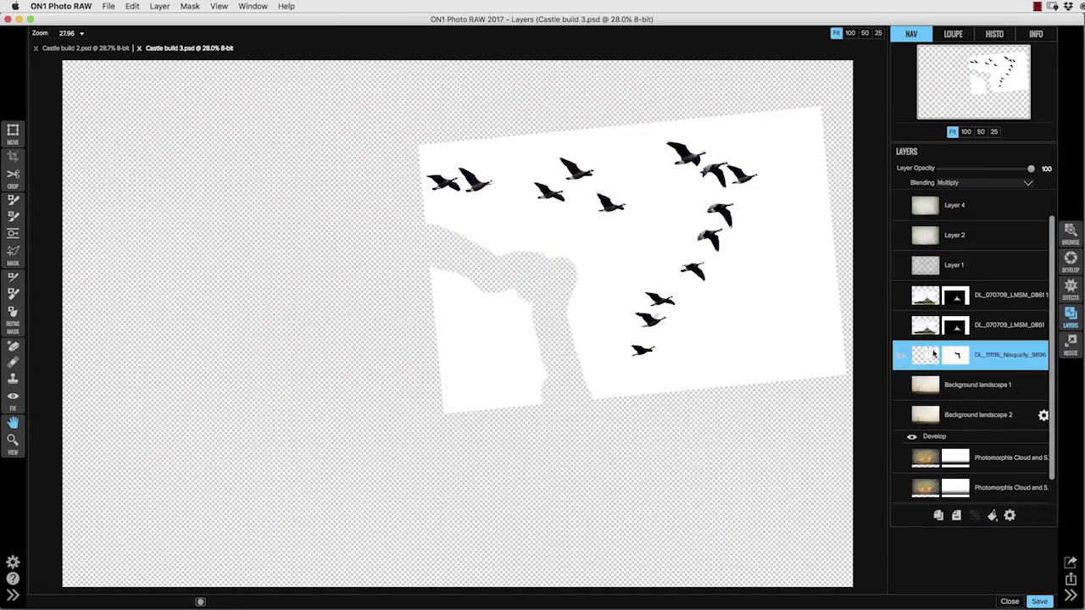
left_click(939, 516)
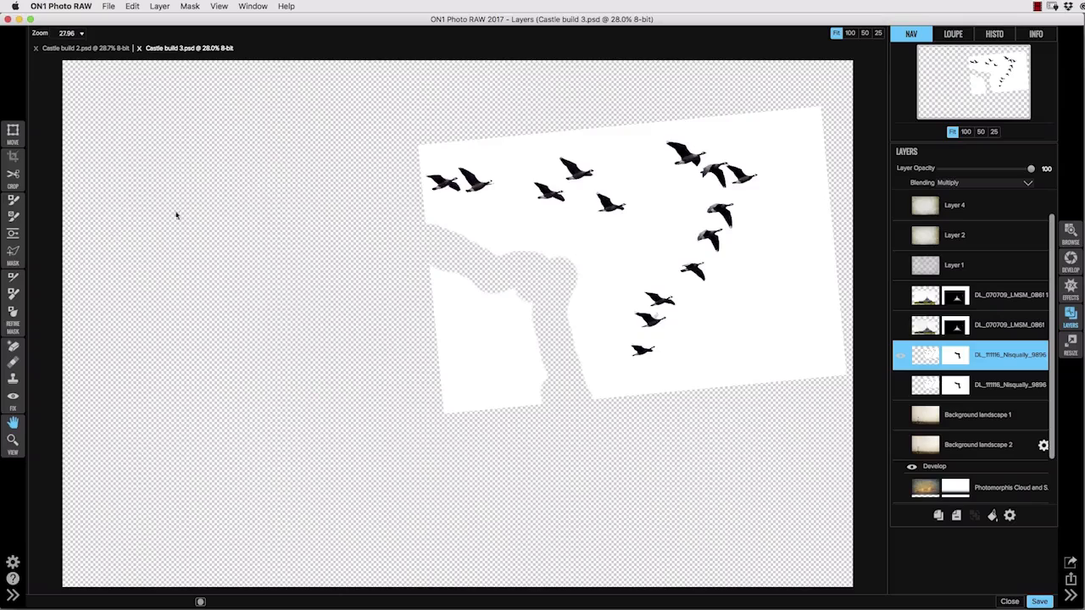
Mask out the white background of the duplicate birds layer with the Quick Mask Brush and show the birds, landscape and cloud layers beneath it
left_click(14, 217)
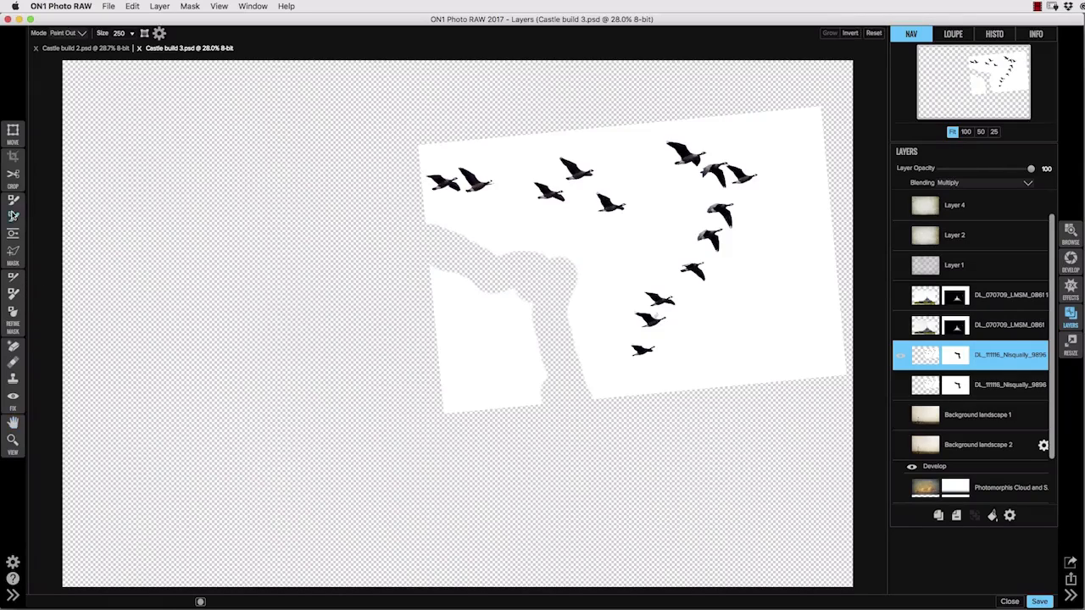
mouse_move(522, 151)
left_mouse_down()
mouse_move(564, 134)
mouse_move(606, 134)
mouse_move(647, 176)
mouse_move(656, 216)
mouse_move(602, 312)
mouse_move(599, 384)
mouse_move(689, 388)
mouse_move(753, 307)
mouse_move(794, 218)
mouse_move(786, 128)
mouse_move(807, 305)
mouse_move(761, 360)
mouse_move(768, 331)
left_mouse_up()
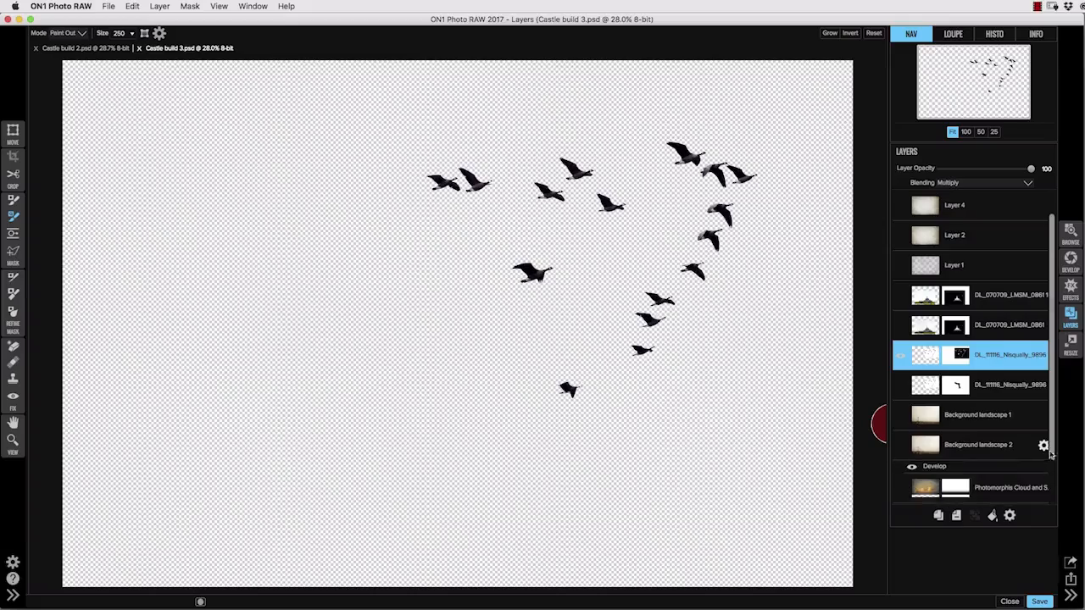
scroll(900, 483, "down", 2)
left_click_drag(901, 491, 916, 338)
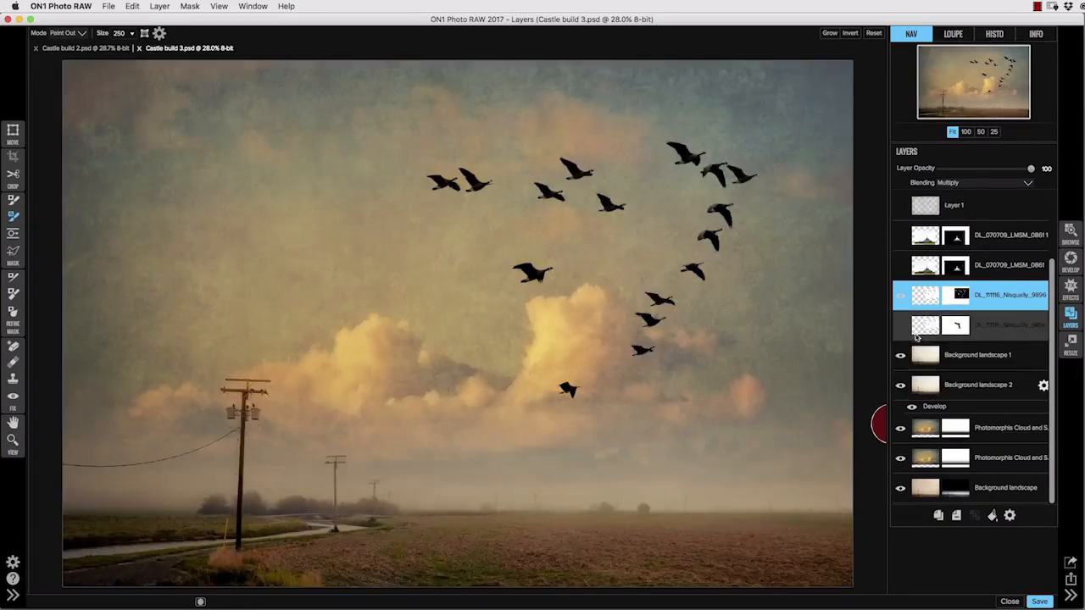
Set the duplicate birds layer's blending mode to Linear Dodge (Add) and its opacity to 40
left_click(967, 183)
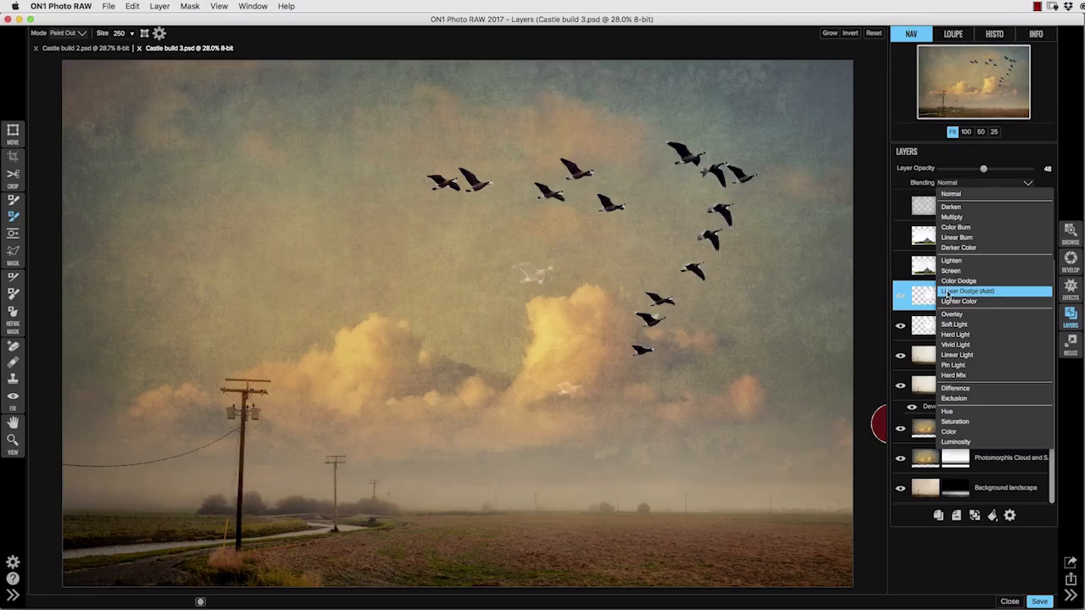
left_click(951, 293)
left_click_drag(984, 169, 976, 170)
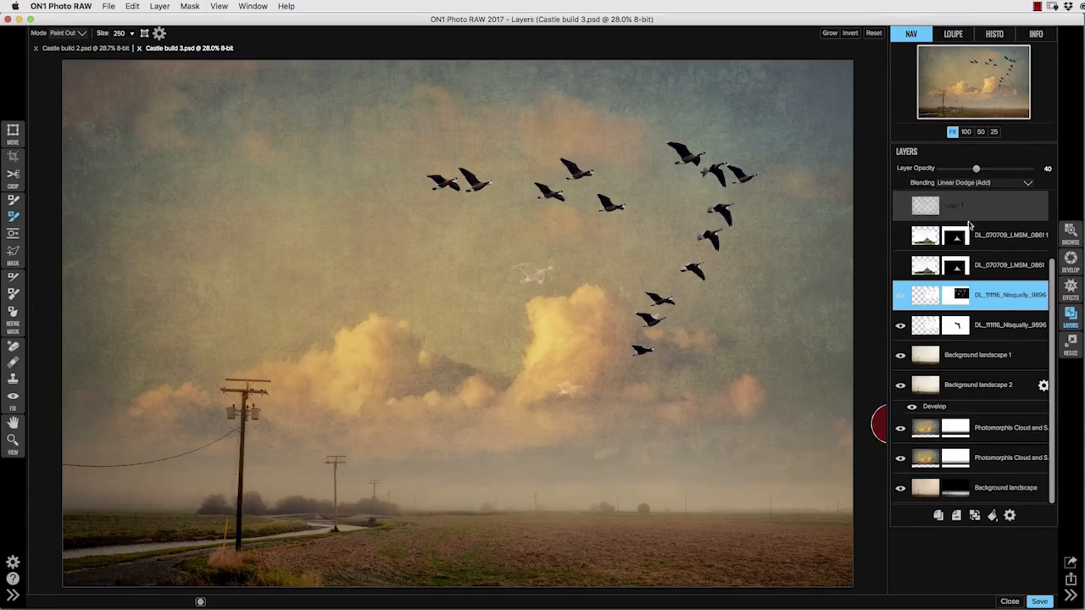
left_click_drag(969, 223, 947, 293)
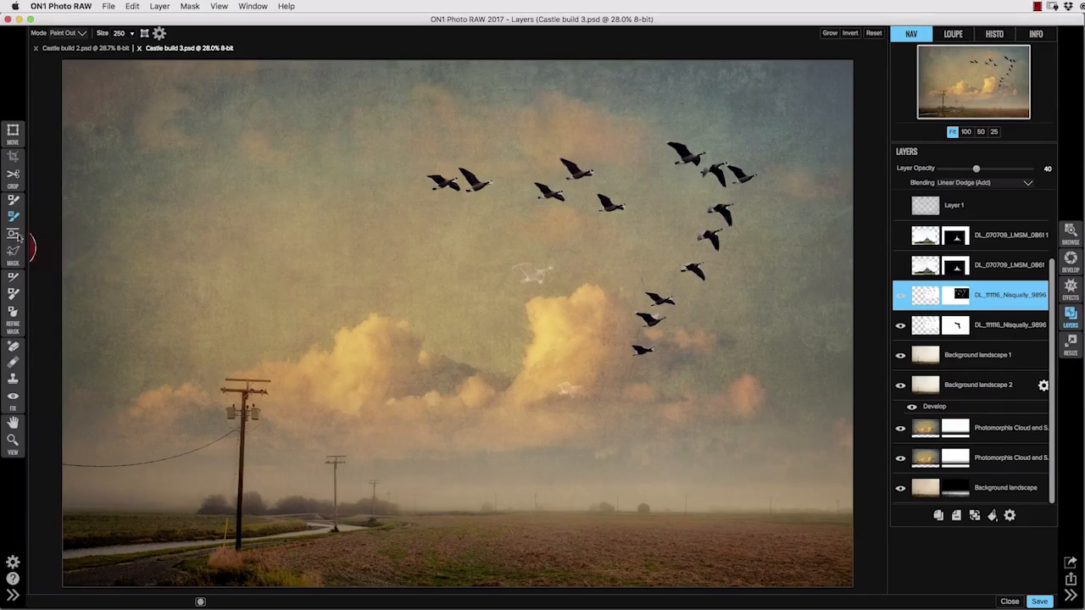
Paint out the two faint stray birds over the clouds on the duplicate layer's mask with the Masking Brush
left_click(13, 200)
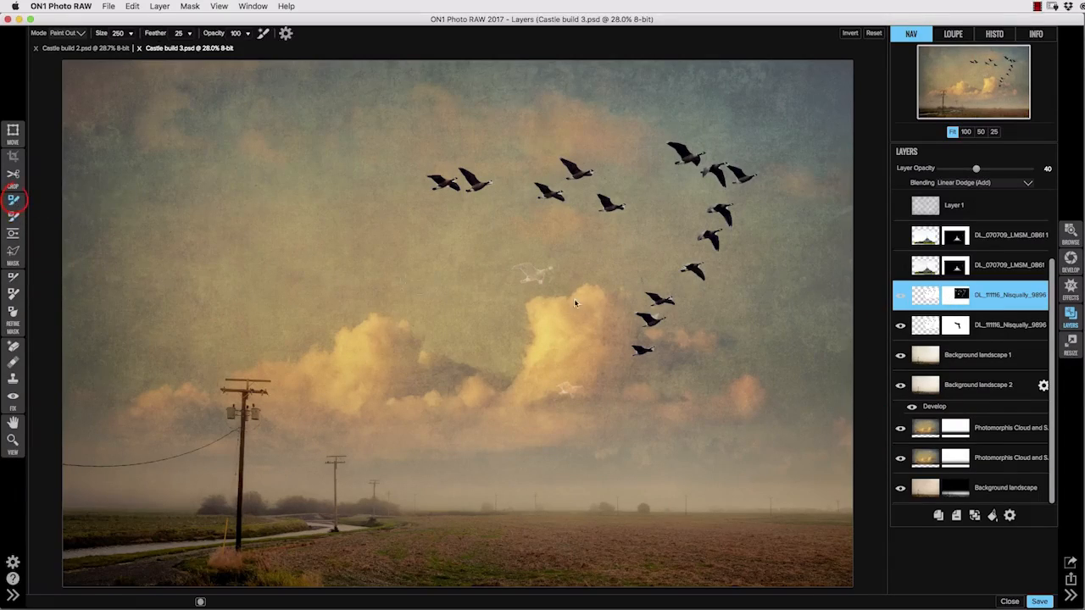
mouse_move(566, 280)
left_mouse_down()
mouse_move(517, 268)
mouse_move(553, 270)
left_mouse_up()
mouse_move(561, 387)
left_mouse_down()
mouse_move(571, 399)
mouse_move(582, 390)
left_mouse_up()
Paint out the white fringes around the heads and wings of the leading geese with a small masking brush of about size 10
left_click(966, 131)
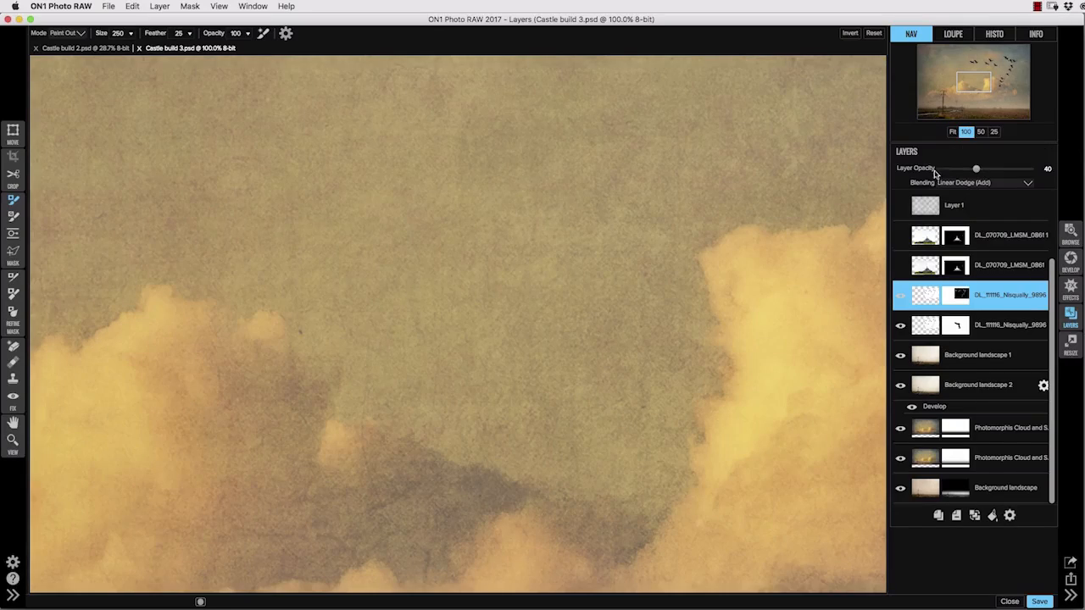
left_click_drag(972, 85, 986, 65)
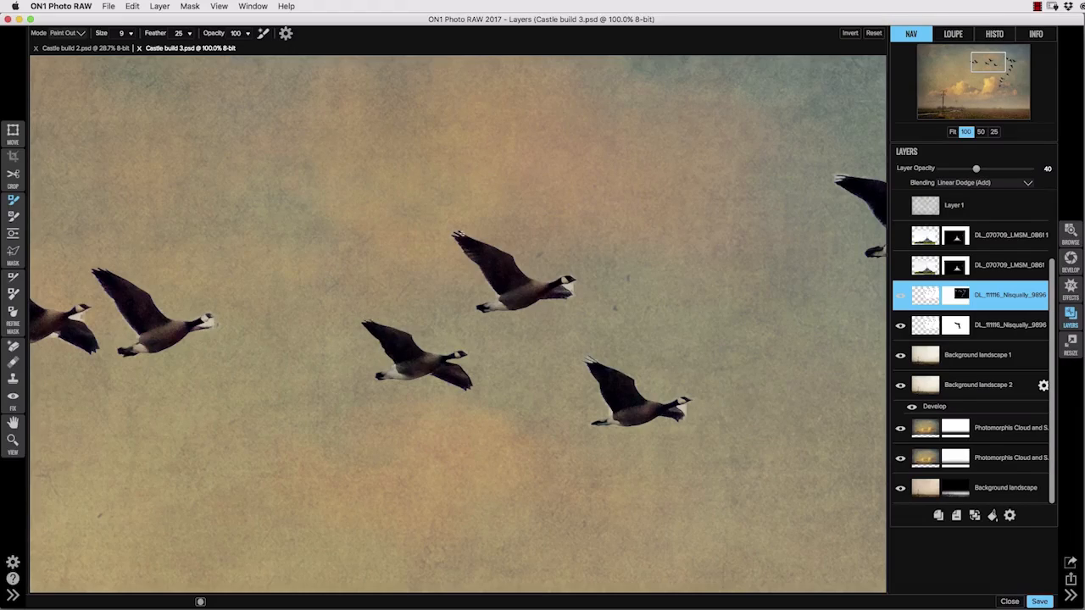
left_click_drag(570, 293, 546, 297)
key("]")
mouse_move(683, 407)
left_mouse_down()
mouse_move(607, 398)
mouse_move(631, 424)
left_mouse_up()
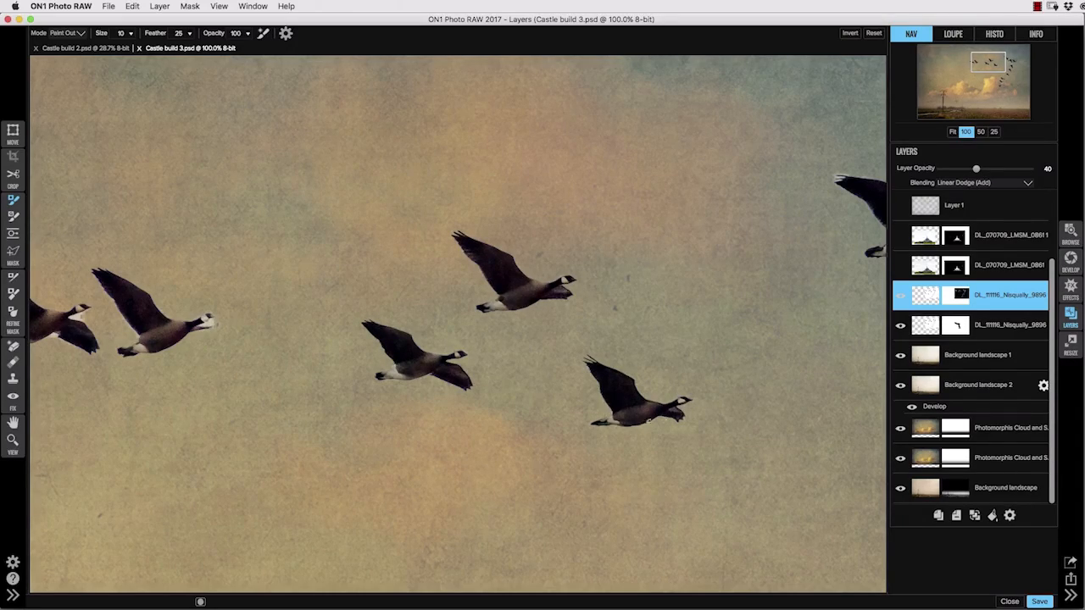
mouse_move(215, 323)
left_mouse_down()
mouse_move(137, 286)
mouse_move(137, 334)
left_mouse_up()
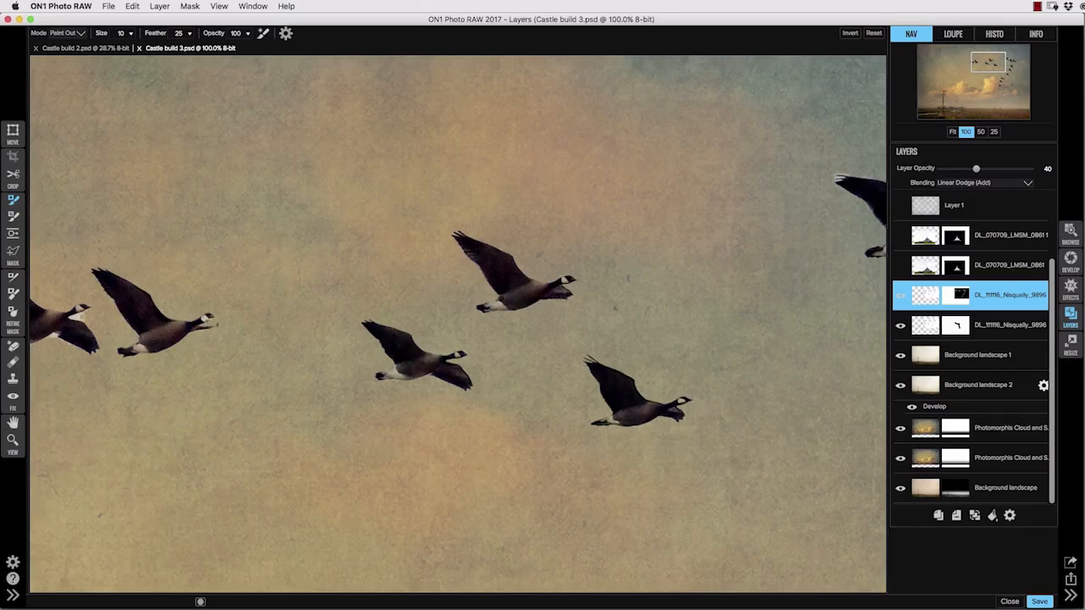
Touch up the mask along the descending line of geese, painting out the pale patches on the wing of the lower goose
mouse_move(834, 208)
left_mouse_down()
mouse_move(422, 271)
mouse_move(498, 249)
mouse_move(544, 275)
mouse_move(546, 297)
mouse_move(685, 368)
mouse_move(712, 361)
left_mouse_up()
key("]")
key("]")
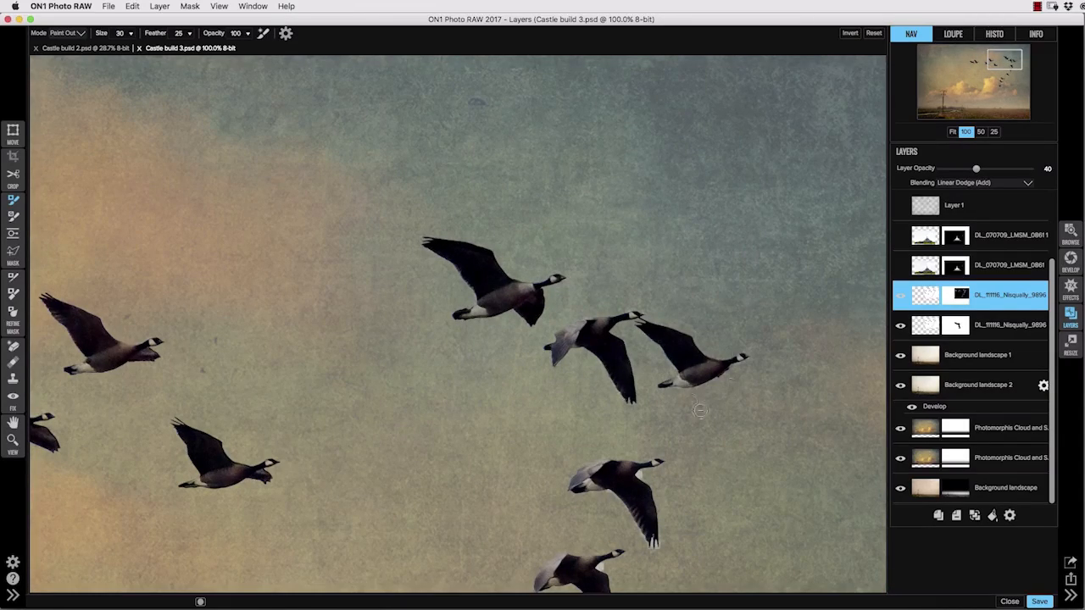
mouse_move(608, 493)
left_mouse_down()
mouse_move(606, 398)
mouse_move(632, 309)
left_mouse_up()
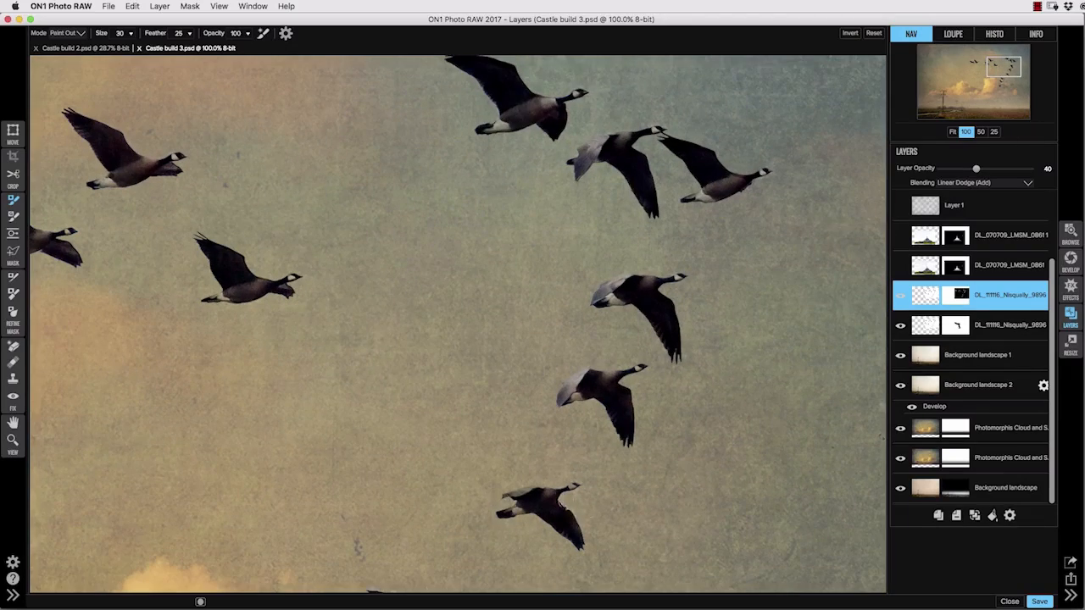
key("[")
key("[")
key("[")
left_click_drag(573, 485, 611, 341)
key("]")
key("]")
left_click_drag(214, 32, 199, 34)
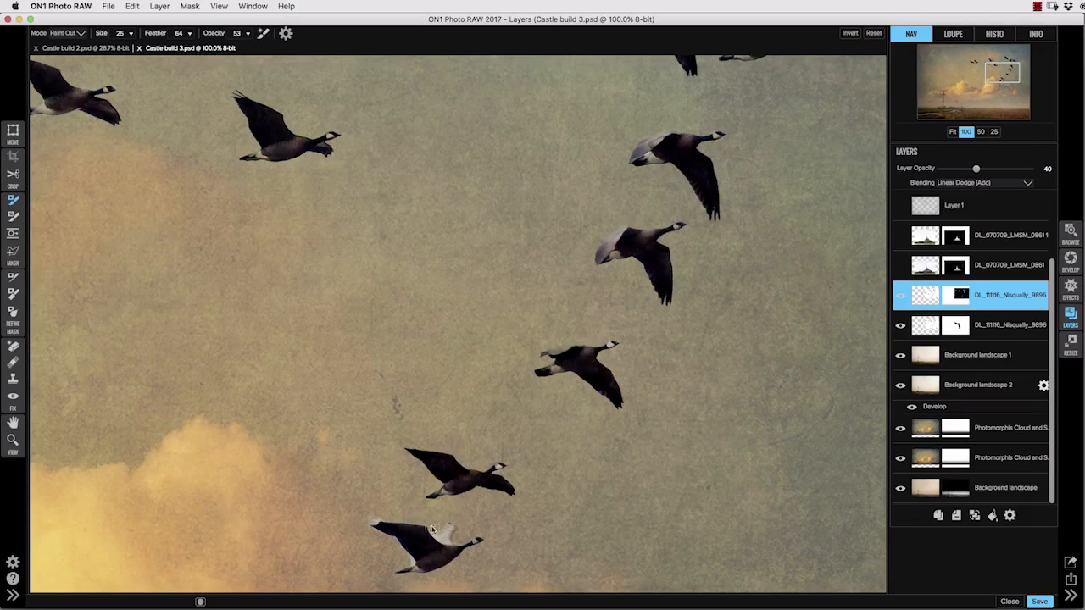
left_click_drag(432, 529, 475, 521)
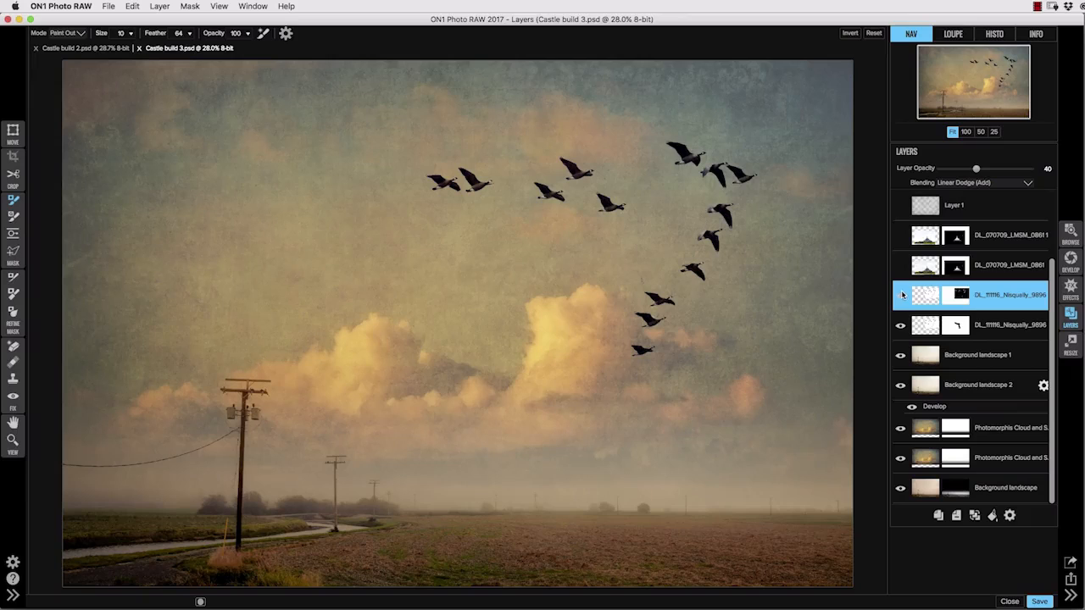
Raise the duplicate birds layer's temperature and vibrance in Develop, and change its blending mode to Color Dodge
left_click(1071, 259)
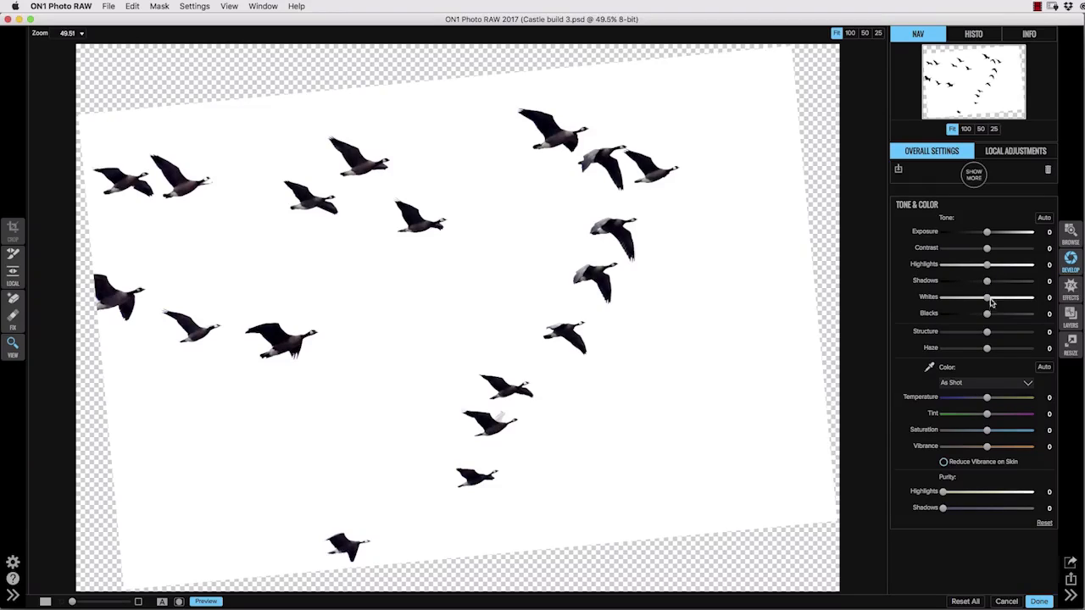
left_click_drag(990, 400, 1005, 398)
left_click_drag(987, 447, 993, 447)
left_click(1040, 602)
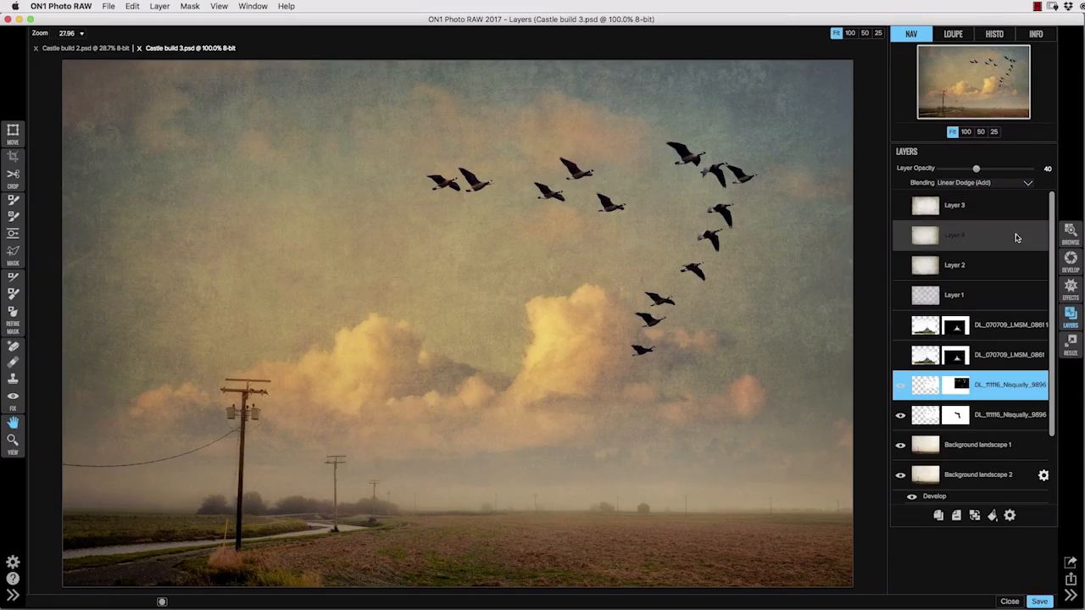
left_click(974, 185)
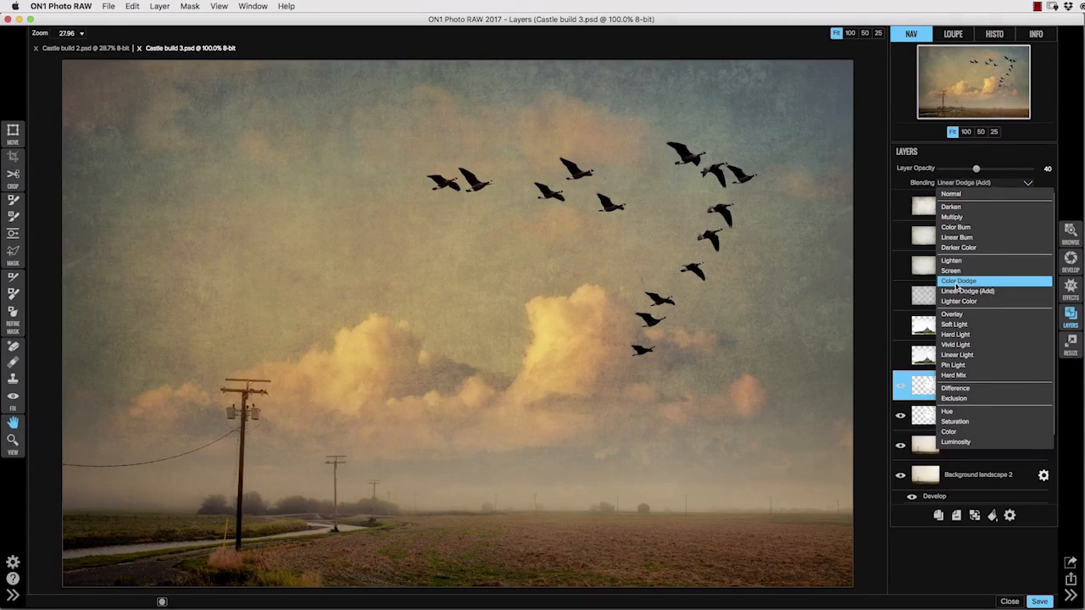
left_click(956, 285)
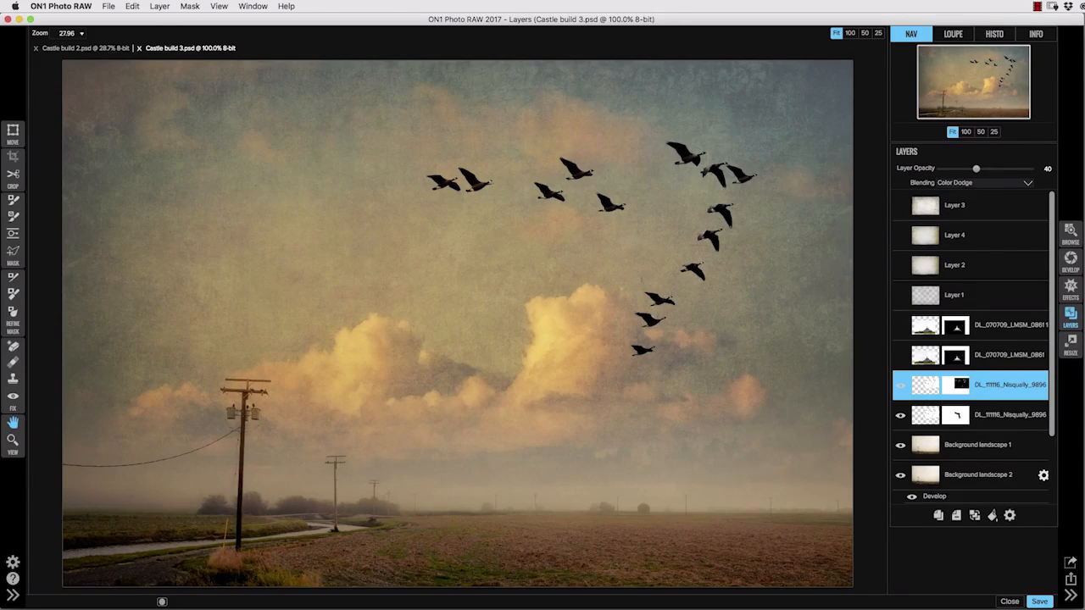
Show the hidden texture and castle layers again, and compare the composite with and without the lower Photomorphis Cloud layer
left_click(1012, 201)
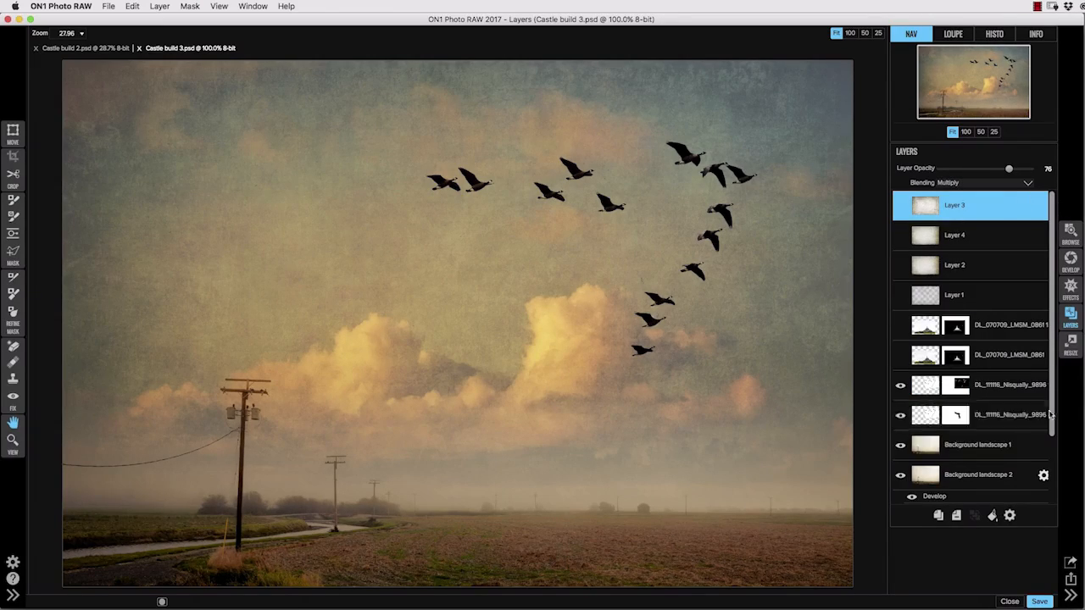
left_click_drag(1050, 413, 1056, 483)
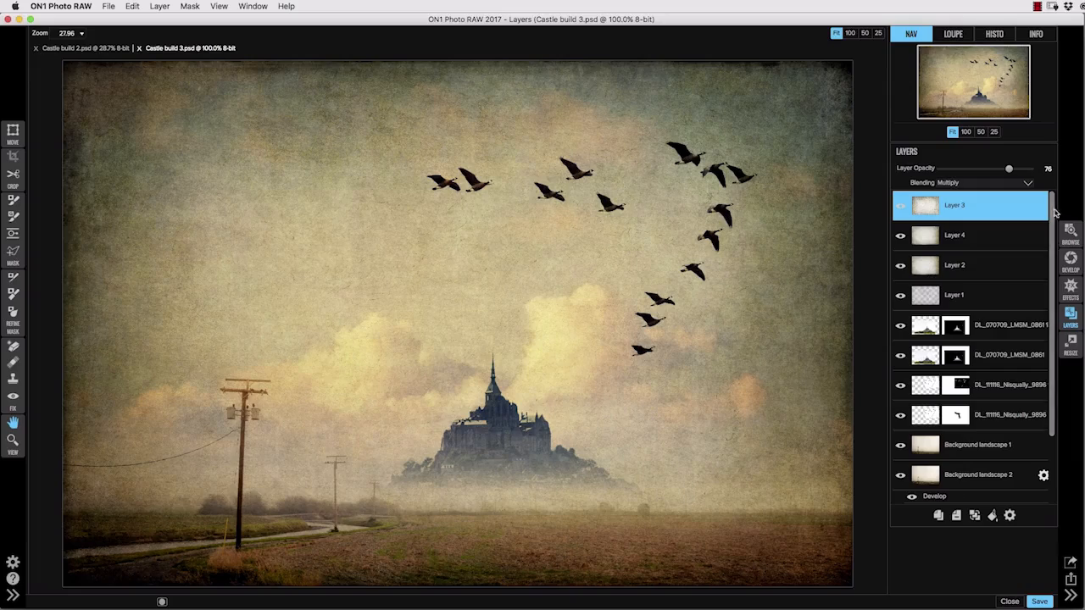
scroll(1002, 481, "down", 3)
left_click(1001, 481)
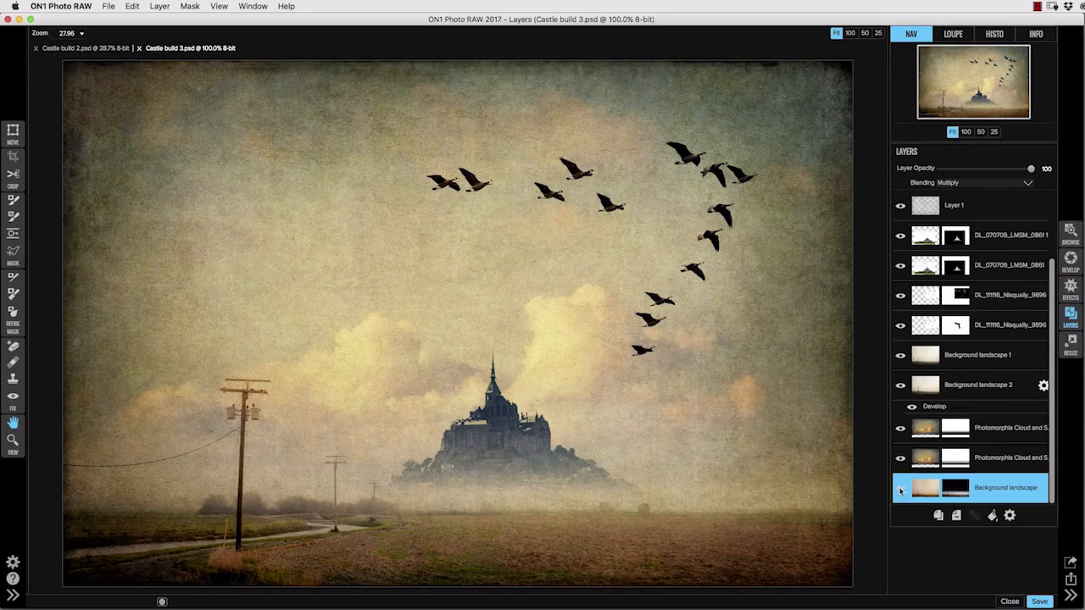
left_click(900, 458)
left_click(900, 460)
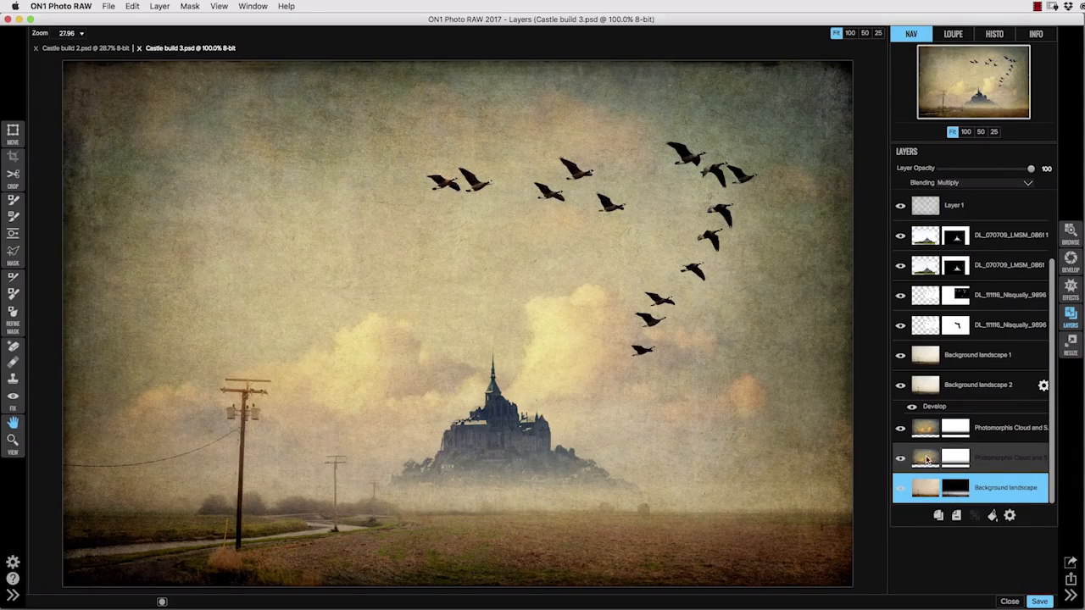
Set the upper Photomorphis Cloud layer's opacity to 67
left_click(1001, 457)
left_click(1000, 428)
left_click_drag(980, 168, 1003, 168)
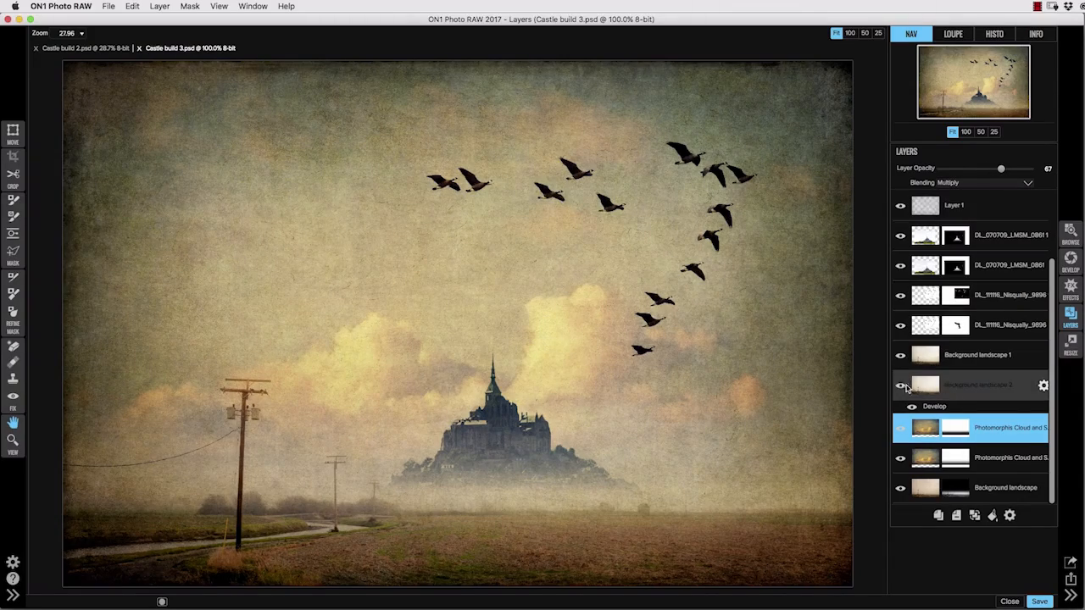
Compare the image with and without Background landscape 2 and Background landscape 1, and set Background landscape 1's opacity to 17
left_click(901, 386)
left_click(900, 386)
left_click(934, 376)
left_click(923, 356)
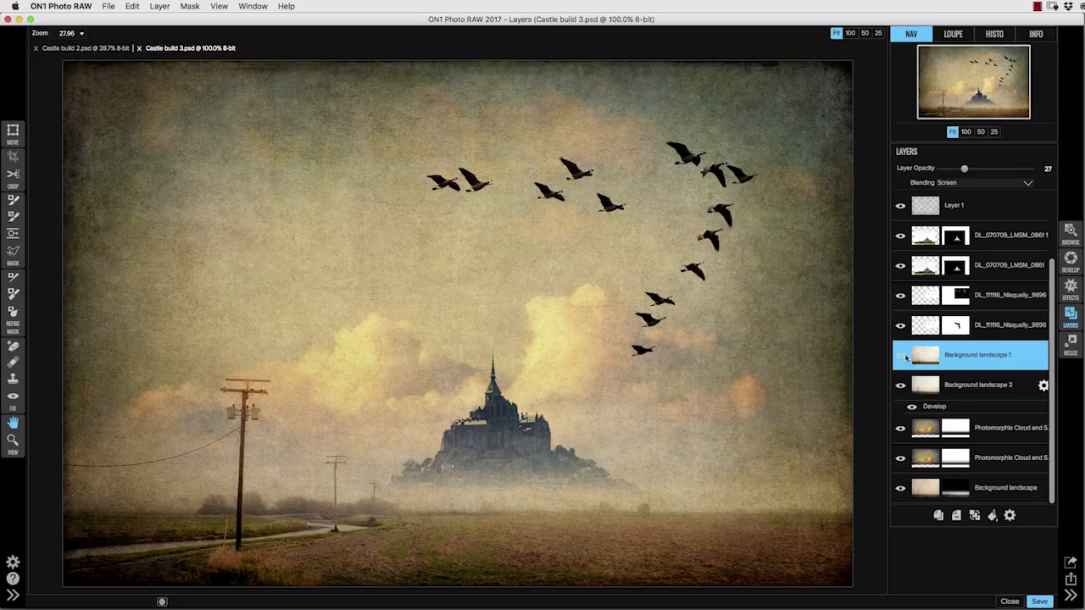
left_click(902, 357)
left_click(901, 358)
left_click(902, 358)
left_click(902, 358)
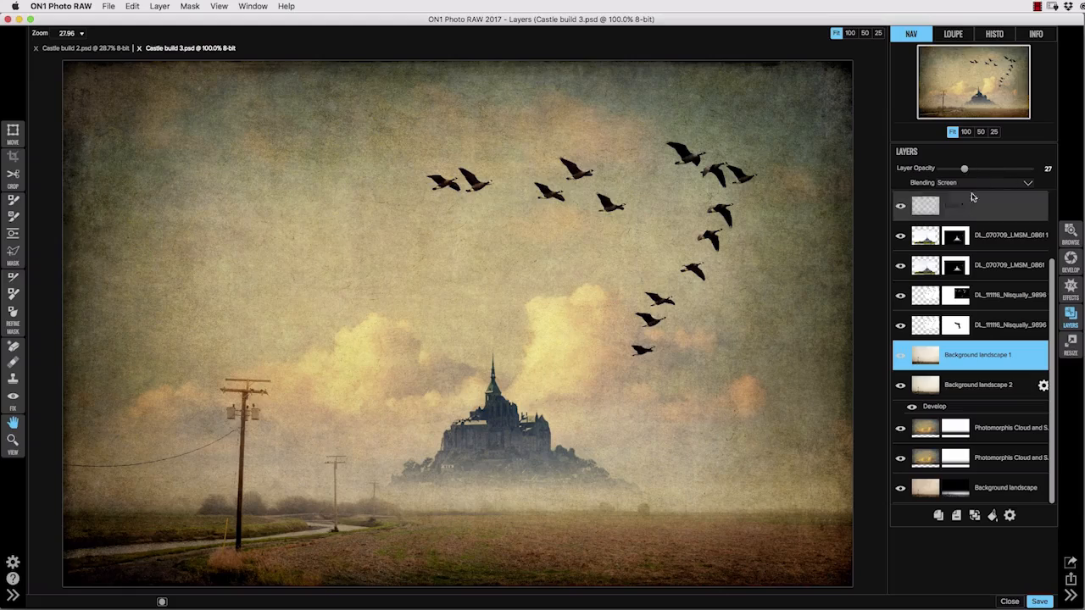
left_click_drag(964, 168, 955, 172)
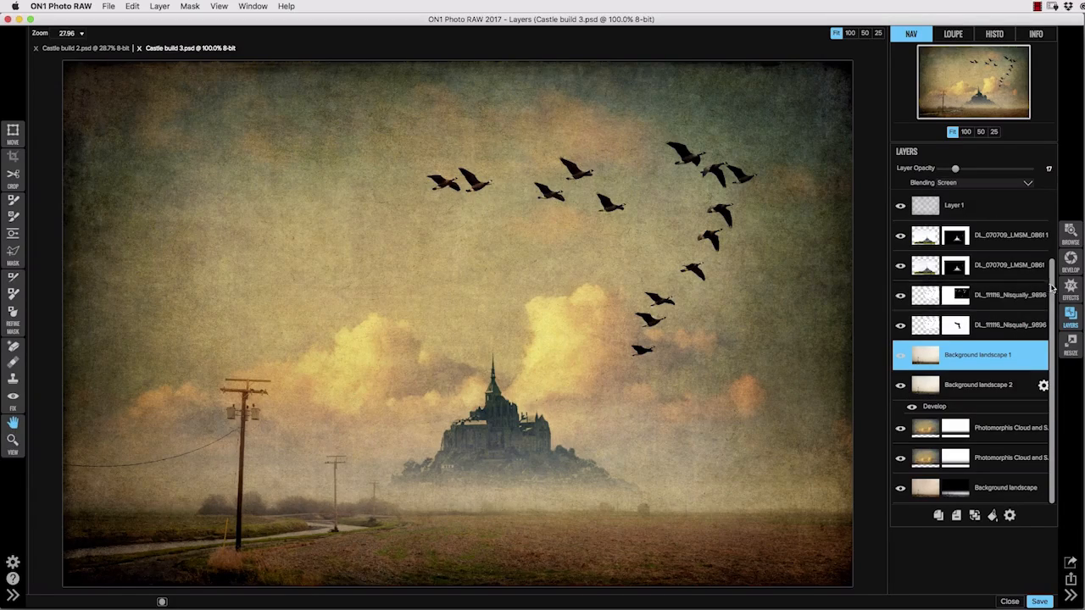
Compare the composite with and without the upper castle layer, and select that layer
scroll(1000, 306, "up", 3)
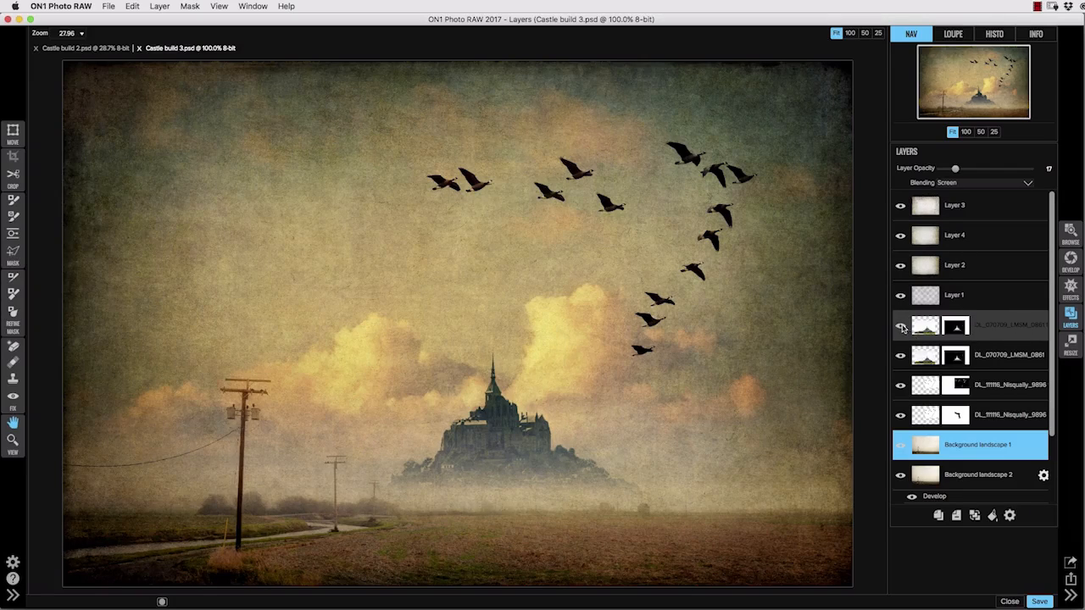
left_click(901, 328)
left_click(901, 328)
left_click(927, 329)
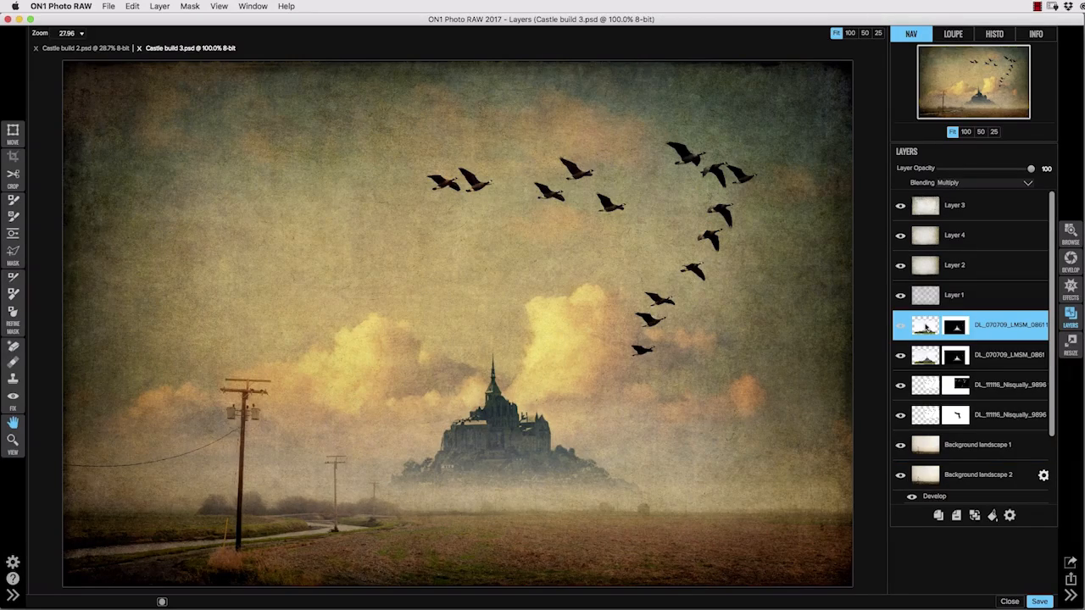
left_click_drag(927, 331, 928, 354)
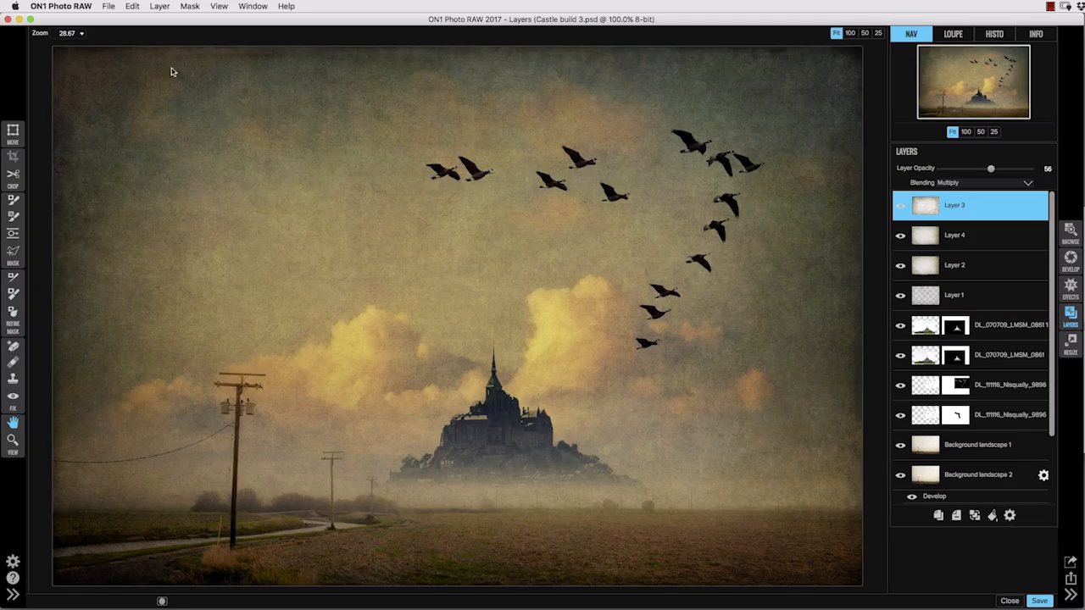
Create a new stamped layer of the composite above Layer 3
left_click(161, 7)
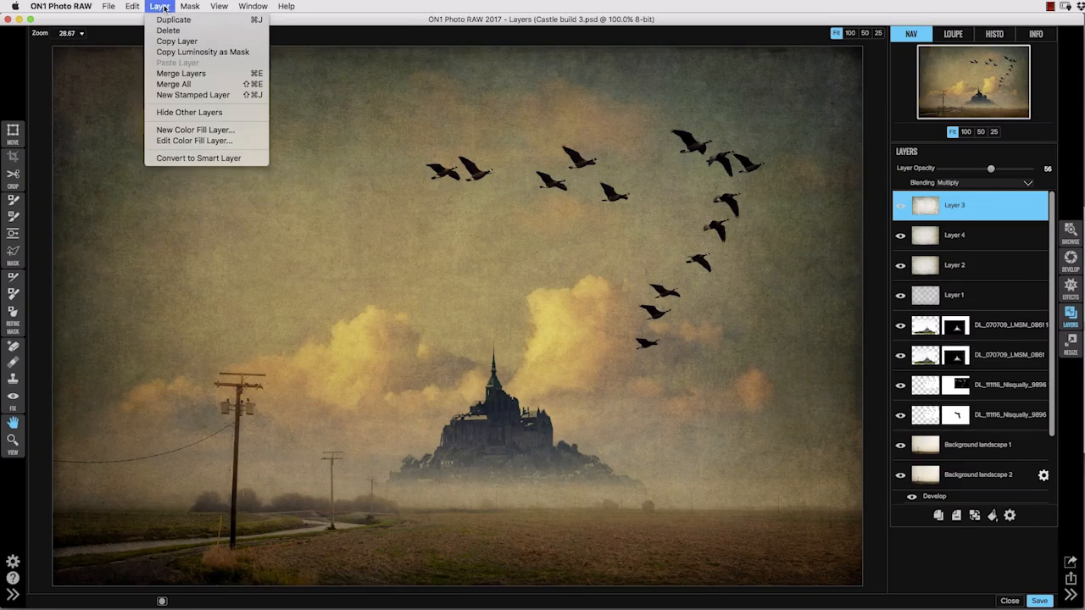
left_click(185, 95)
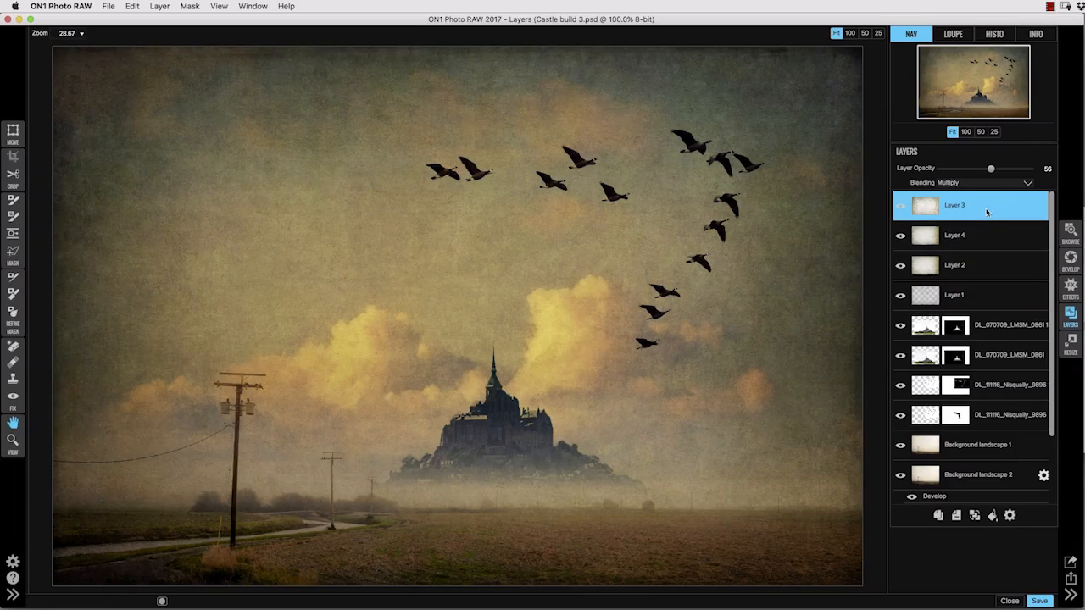
Draw a crop box around the composite, extend it to the full canvas at 5001 × 3333, and apply the crop
left_click(13, 174)
left_click_drag(60, 49, 915, 601)
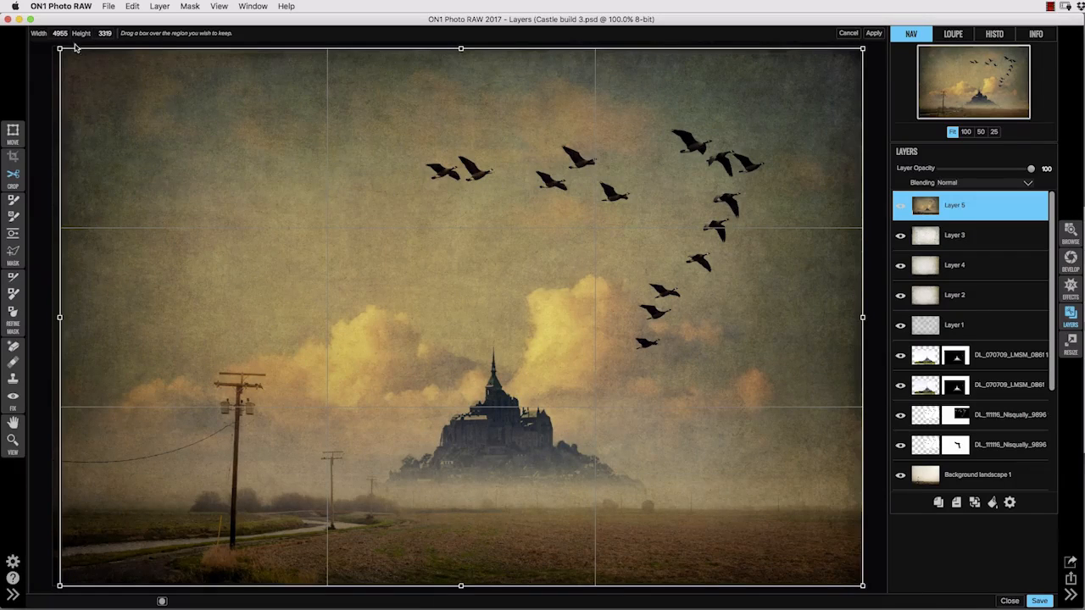
left_click_drag(60, 50, 52, 46)
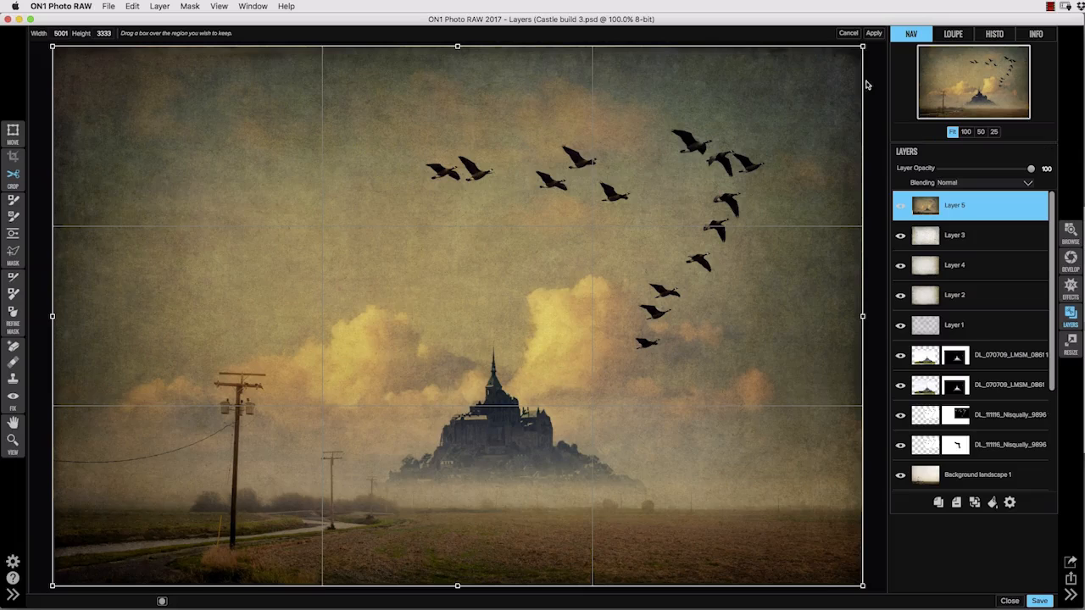
left_click(873, 33)
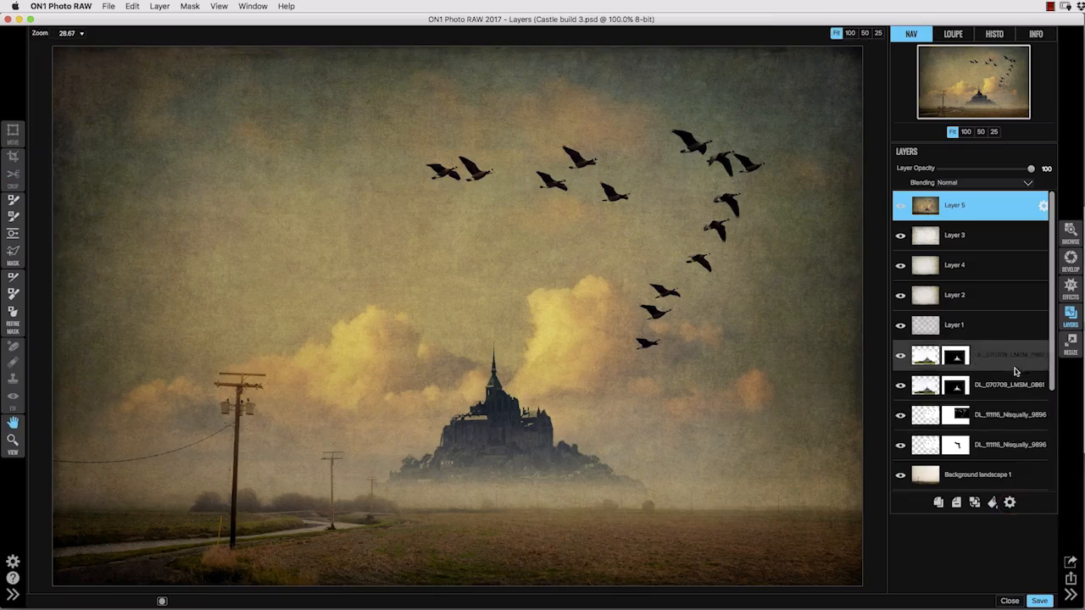
Open Layer 5 in Effects, apply the Photomorphis RAW Dreamscape 01 preset, and review the Develop adjustments before returning to Effects
left_click(1071, 288)
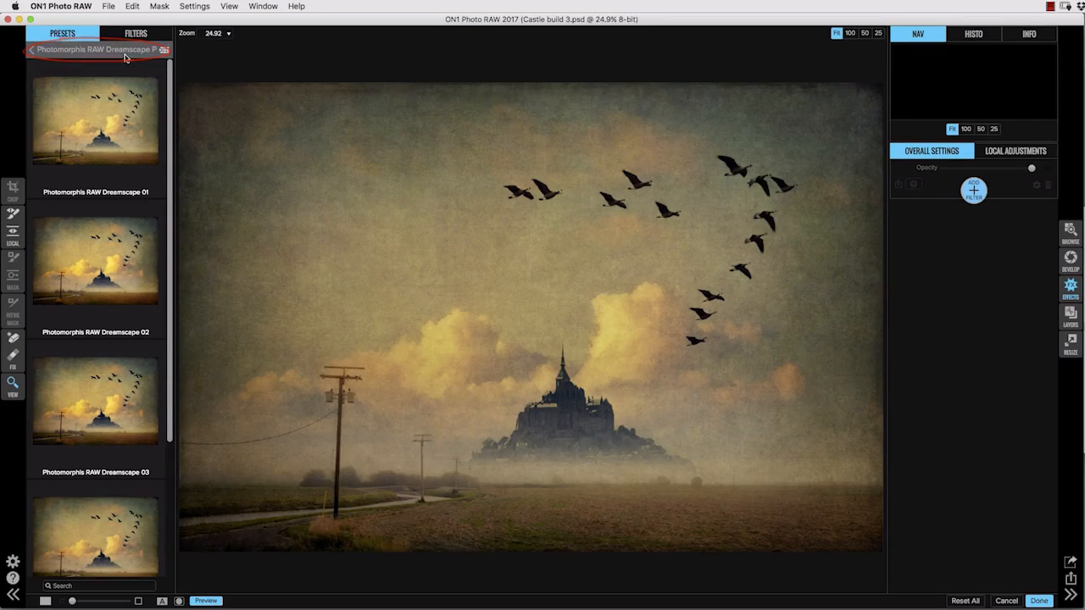
left_click(121, 136)
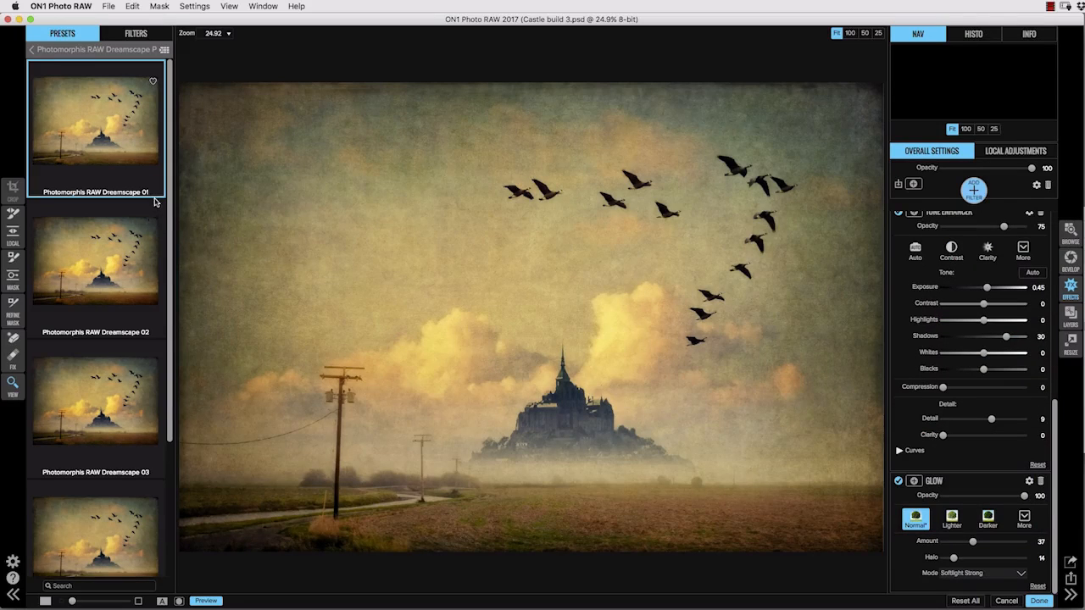
left_click(1070, 264)
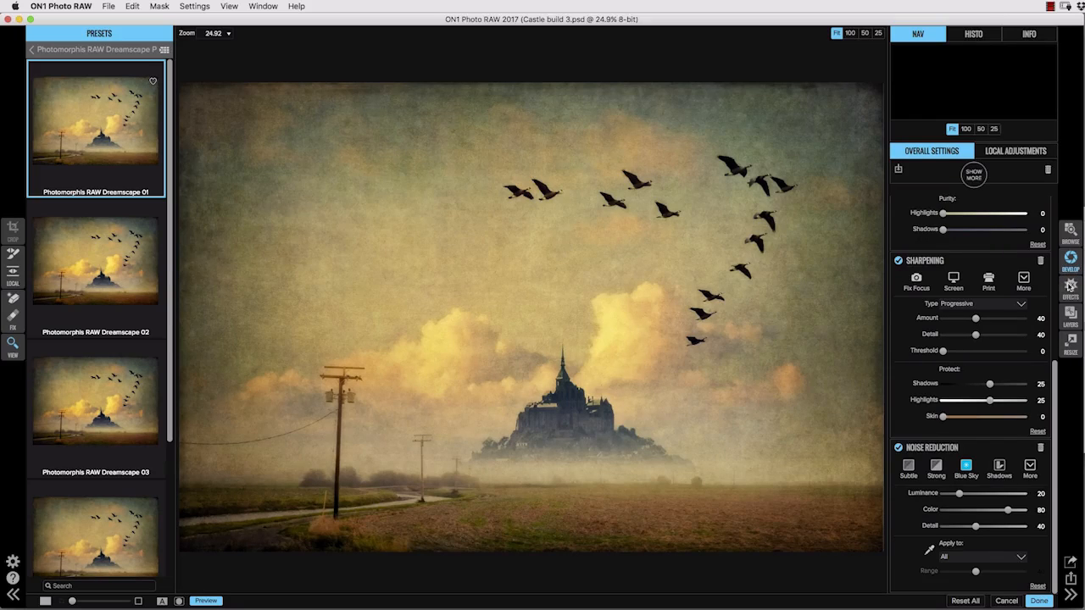
left_click(1071, 287)
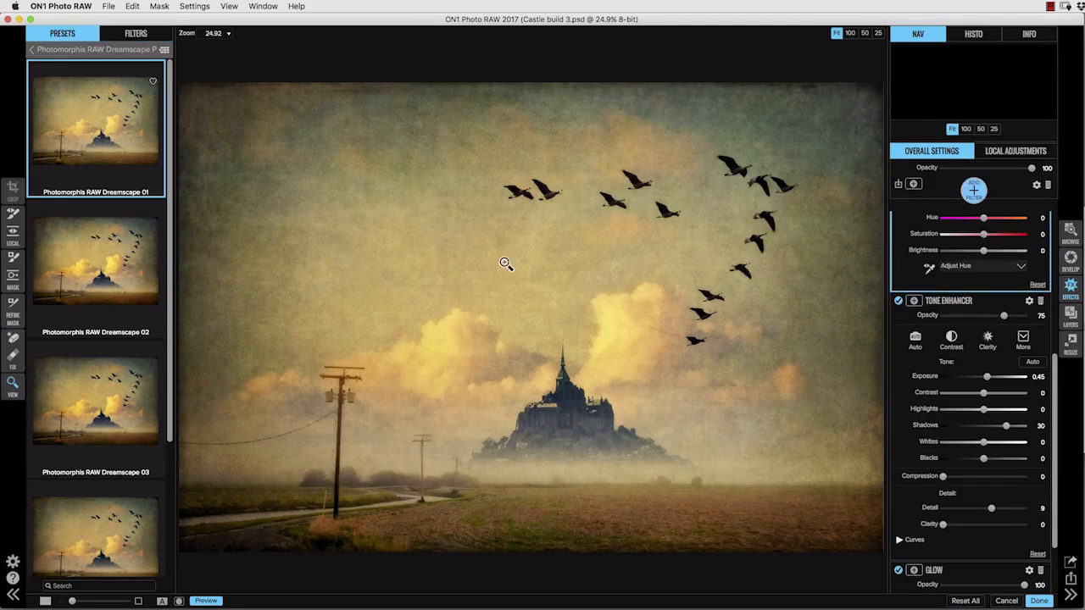
Try the Photomorphis RAW Dreamscape 02, 03, 04 and 05 presets one after another on the composite
left_click(114, 263)
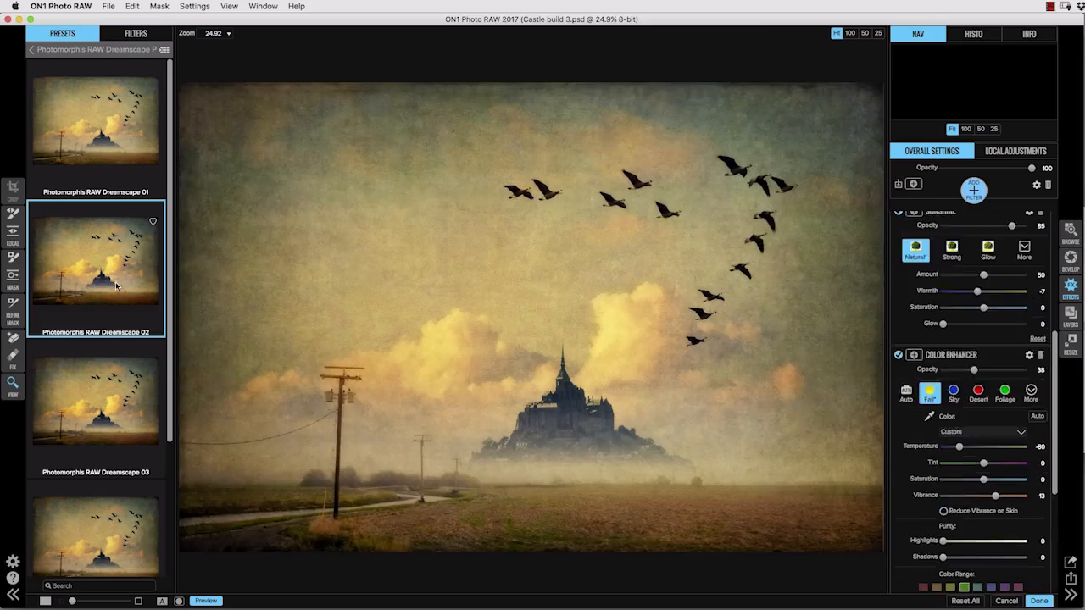
left_click(106, 391)
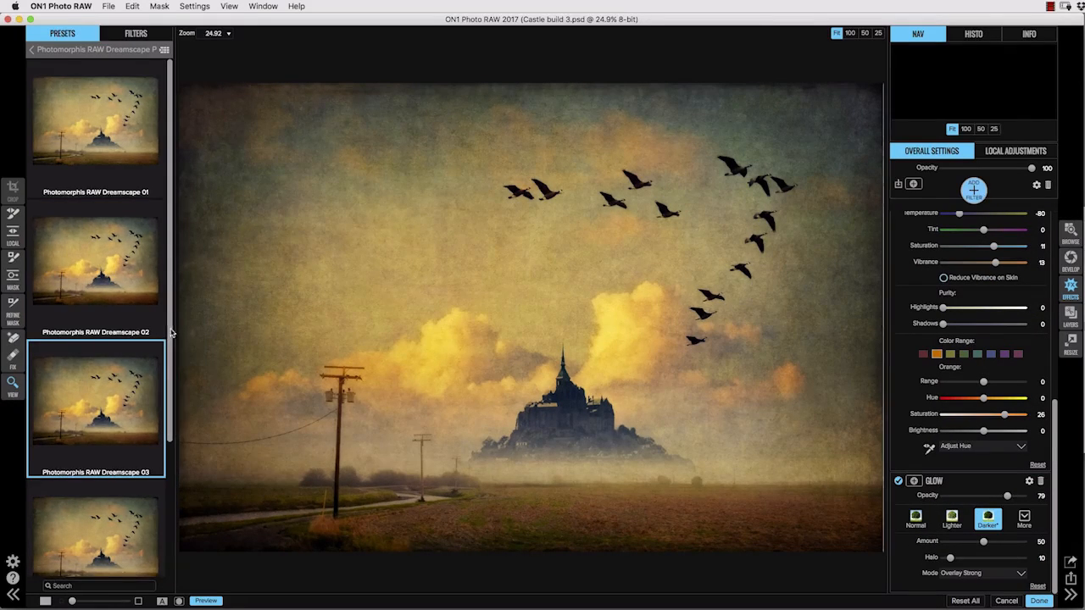
left_click_drag(170, 333, 165, 495)
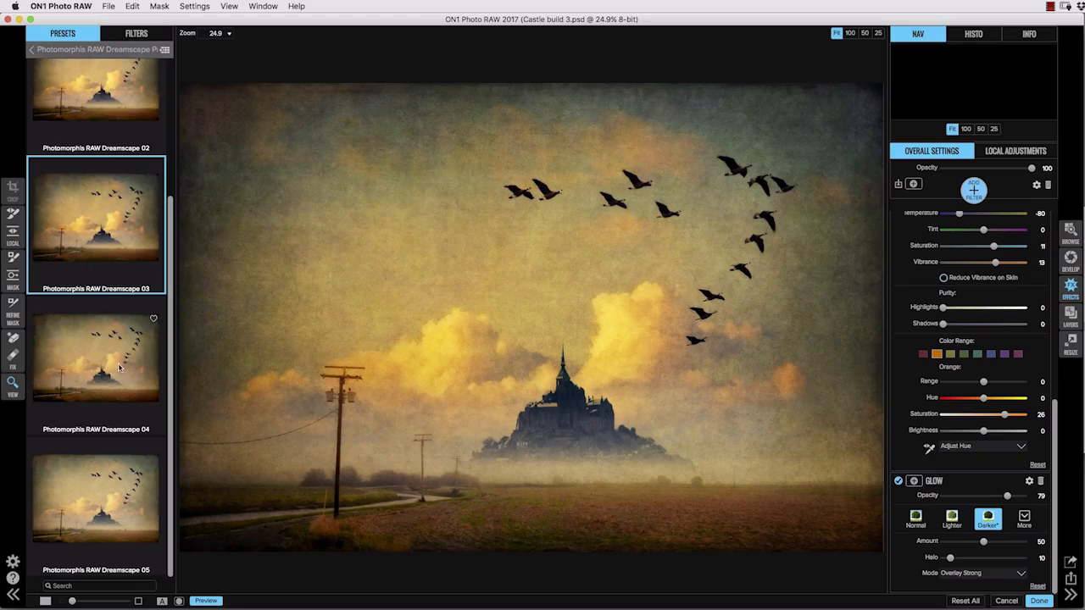
left_click(119, 367)
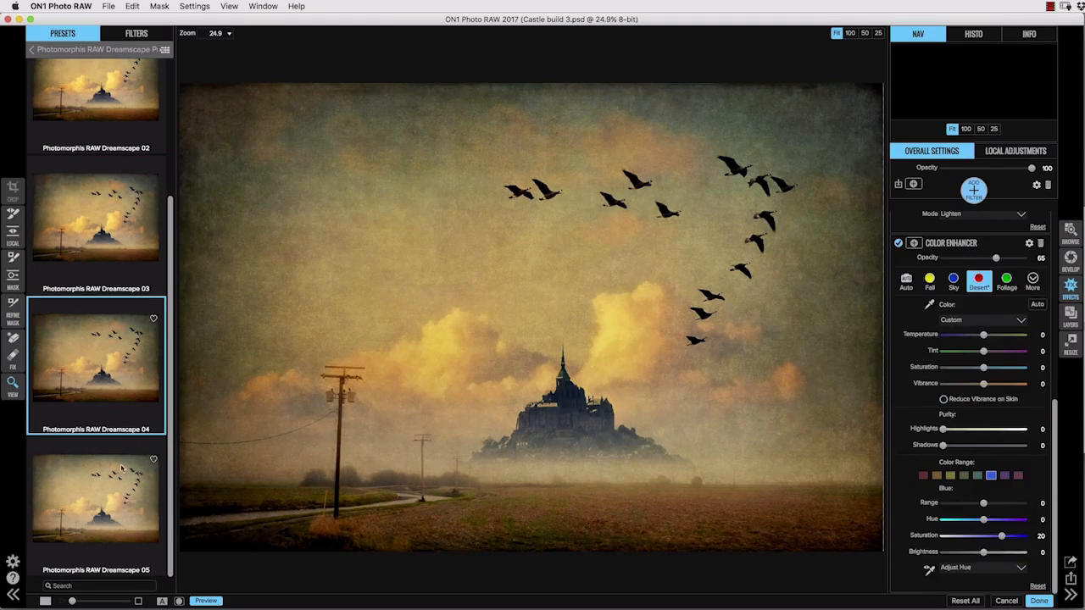
left_click(110, 498)
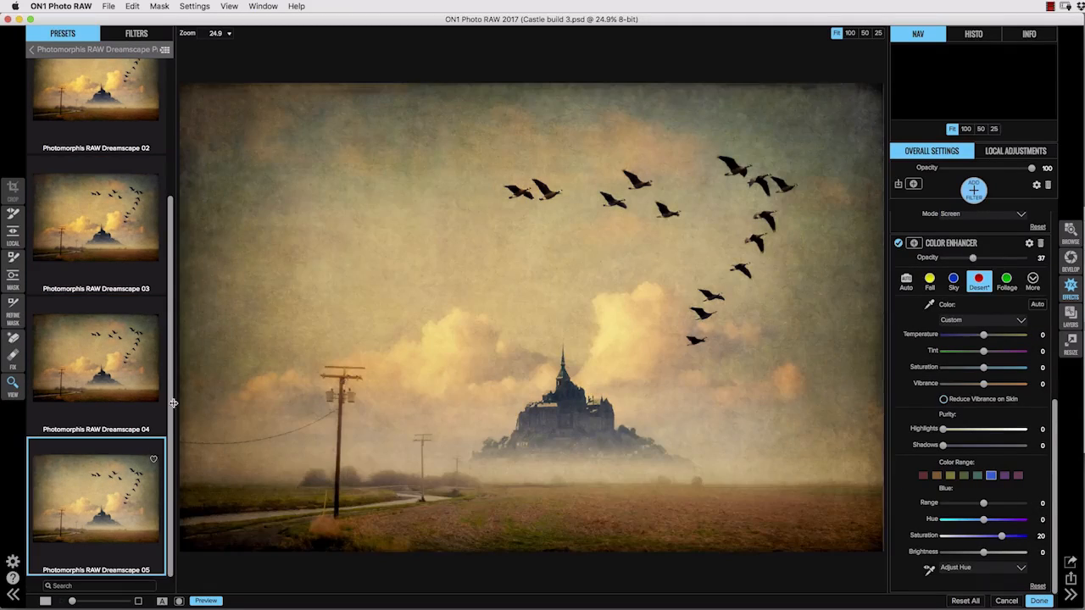
Apply the Photomorphis RAW Dreamscape 02 preset to Layer 5 and return to Layers with the effect kept
scroll(170, 415, "up", 5)
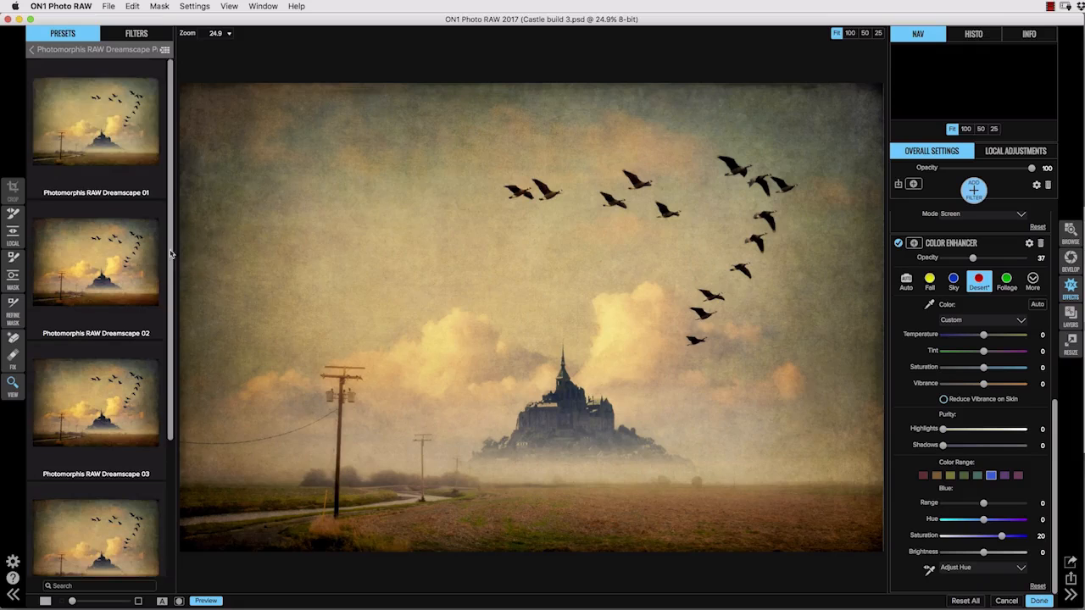
left_click(115, 276)
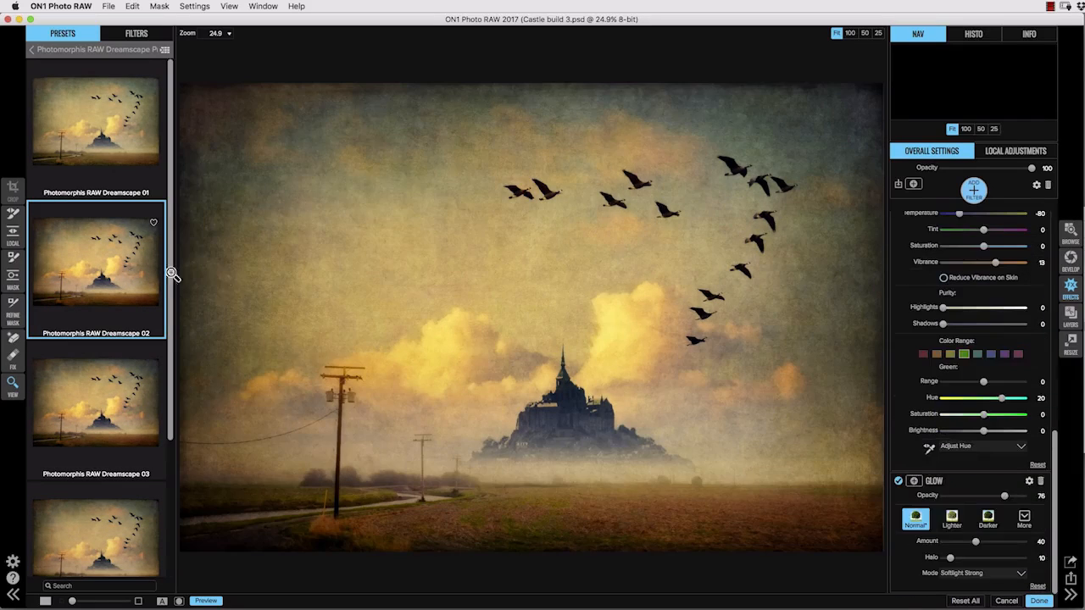
left_click(13, 595)
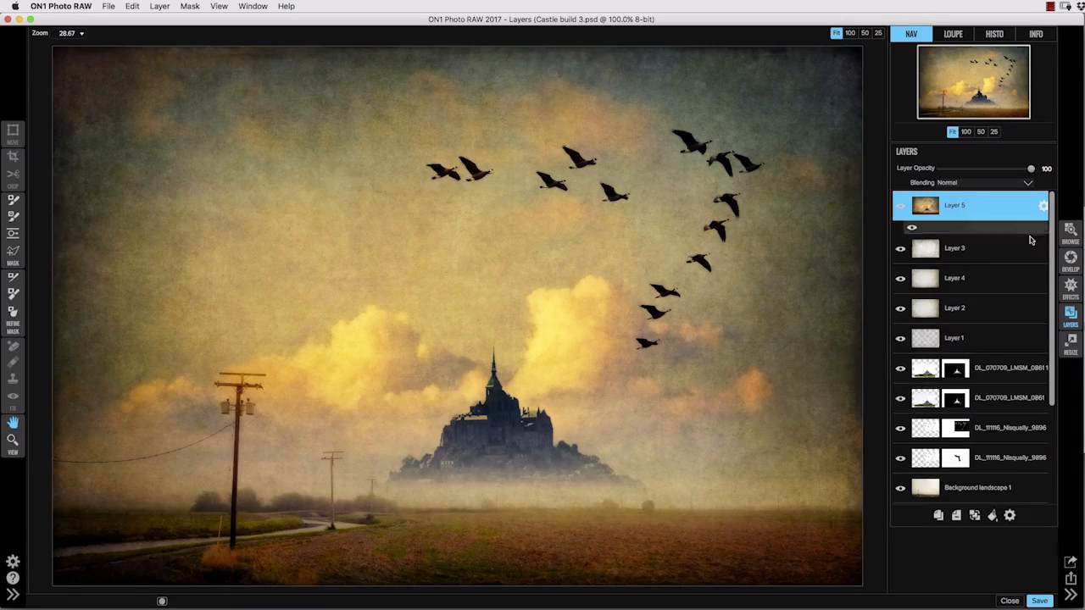
Compare the composite with and without Layer 5, and hide the layer controls to examine the finished image
left_click(901, 205)
left_click(901, 205)
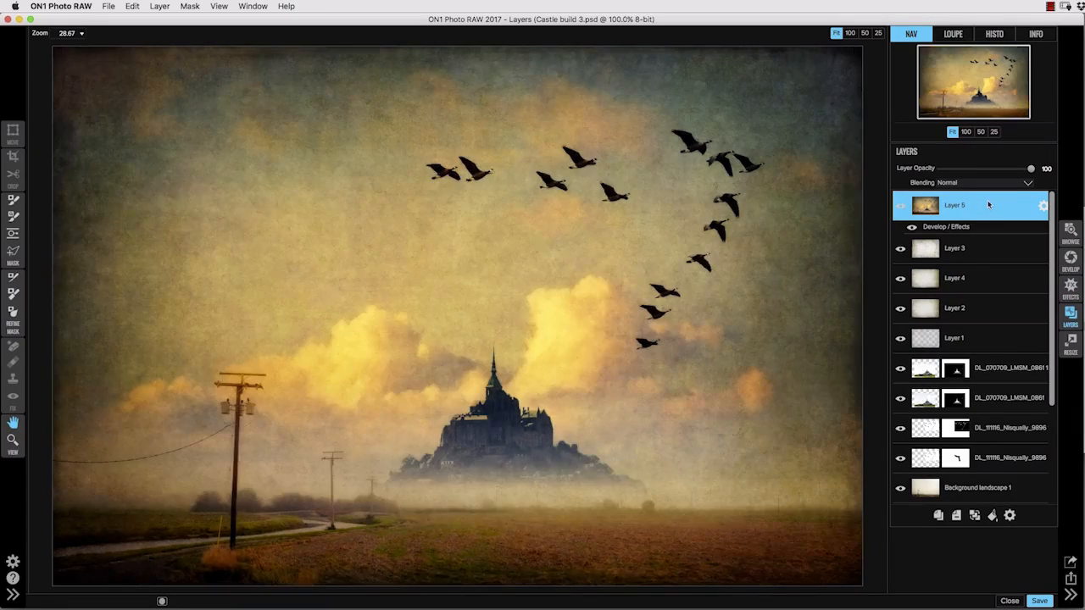
left_click(1072, 596)
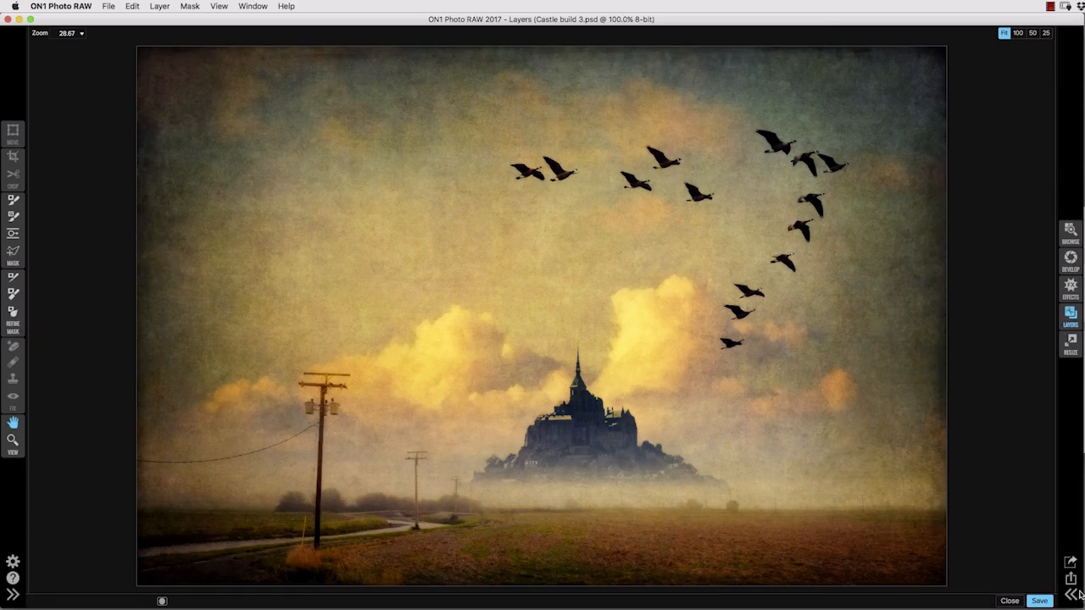